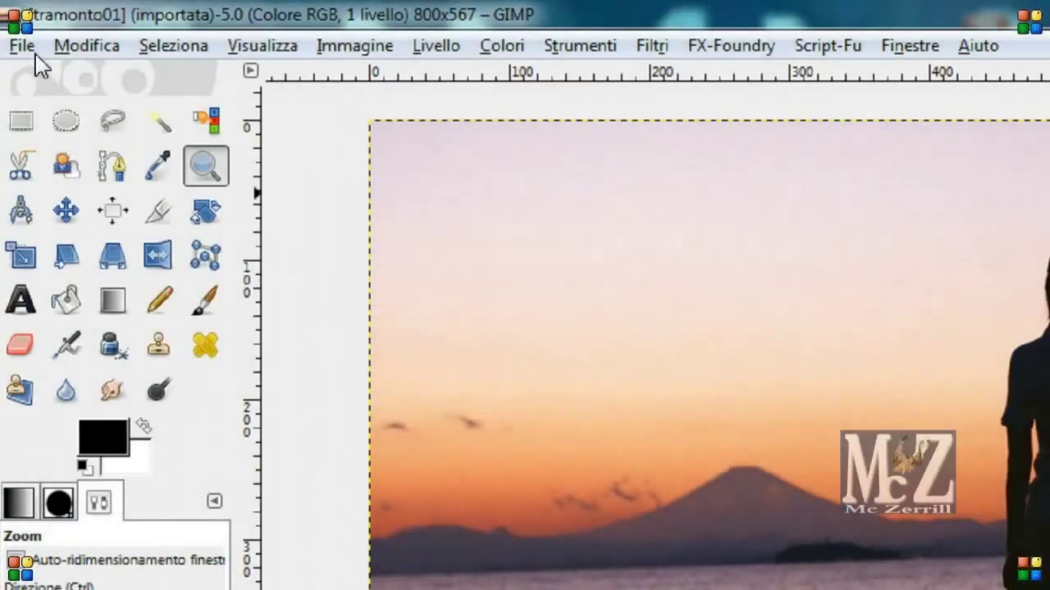
- Create a new blank white image from the 1024x768 template
left_click(20, 46)
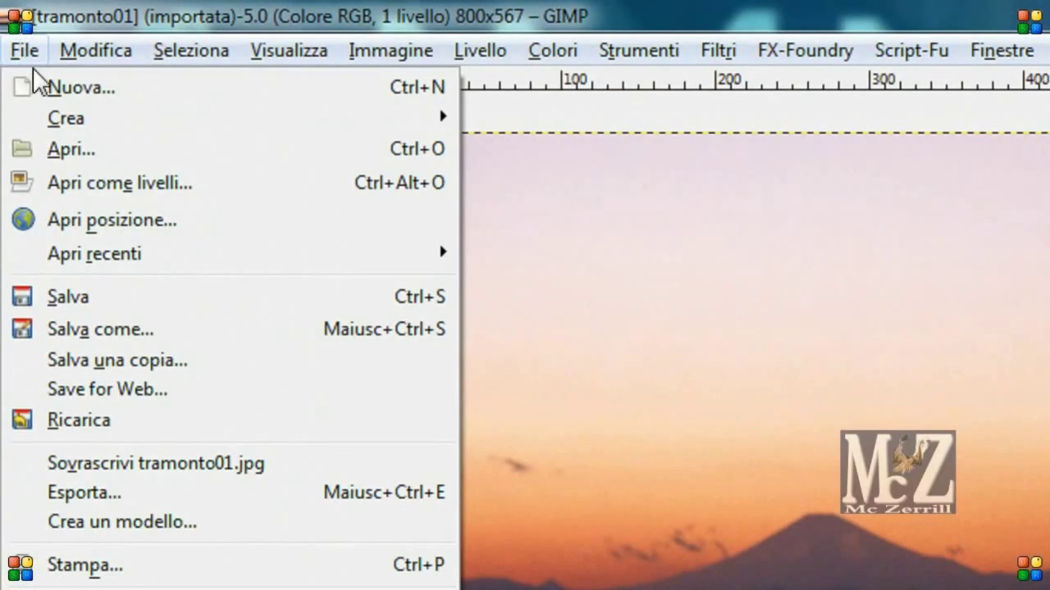
left_click(82, 88)
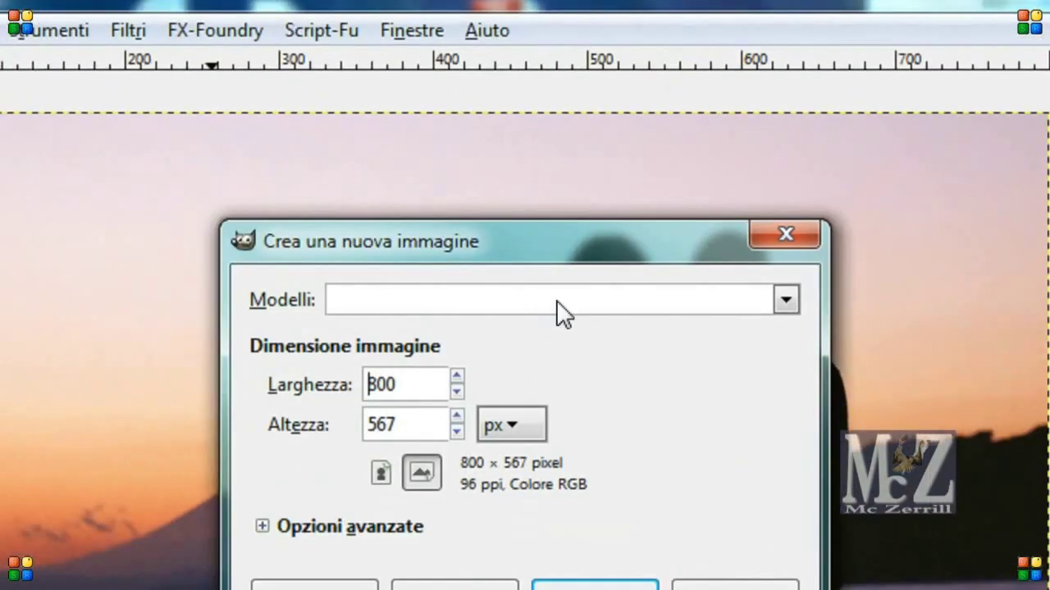
left_click(575, 164)
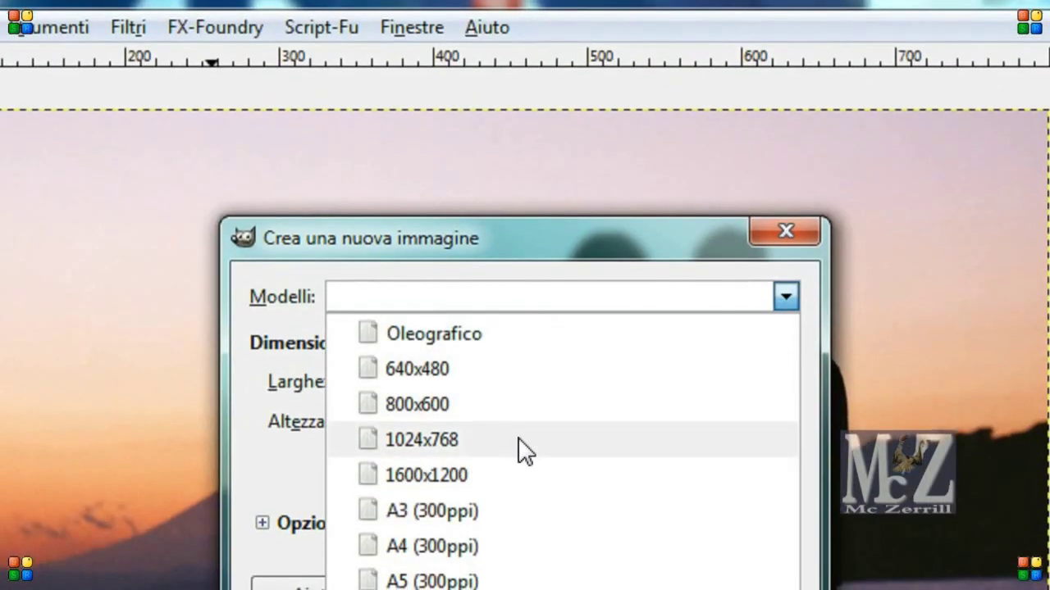
left_click(519, 443)
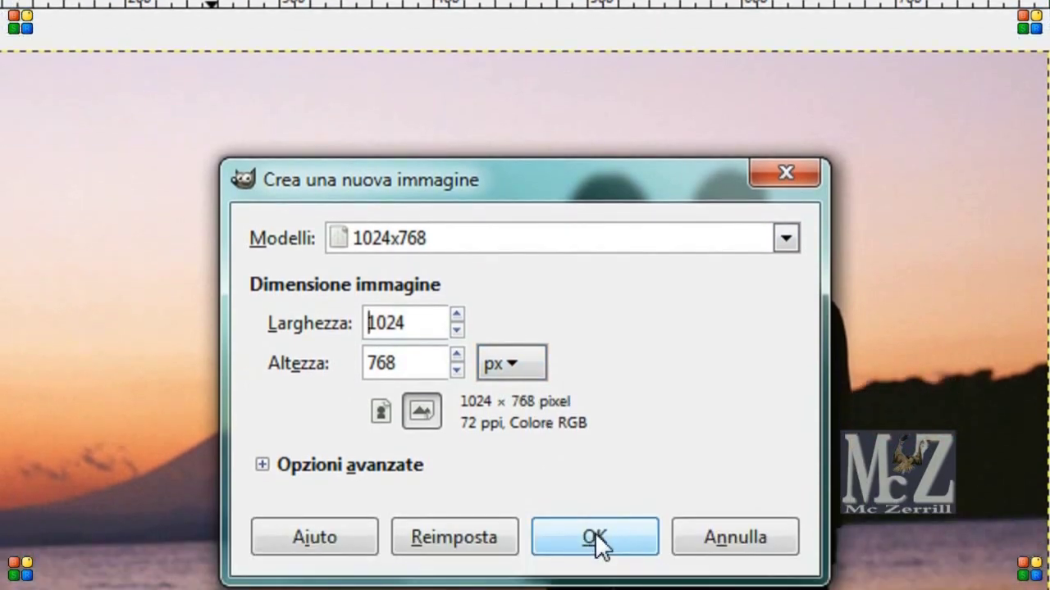
left_click(595, 537)
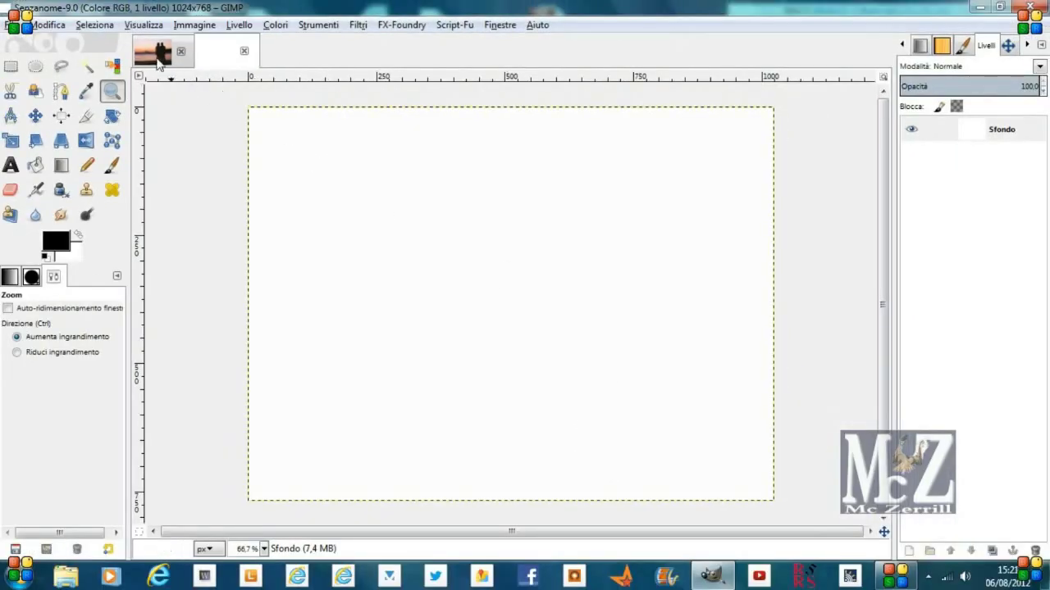
- Copy the whole sunset photo and paste it into the new image as a new layer
left_click(158, 64)
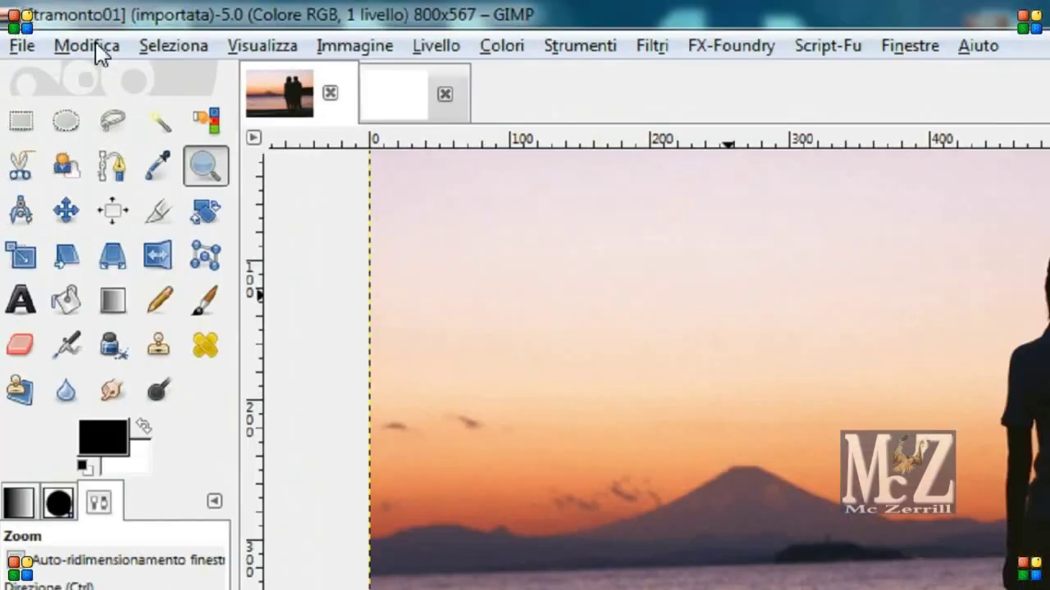
left_click(51, 24)
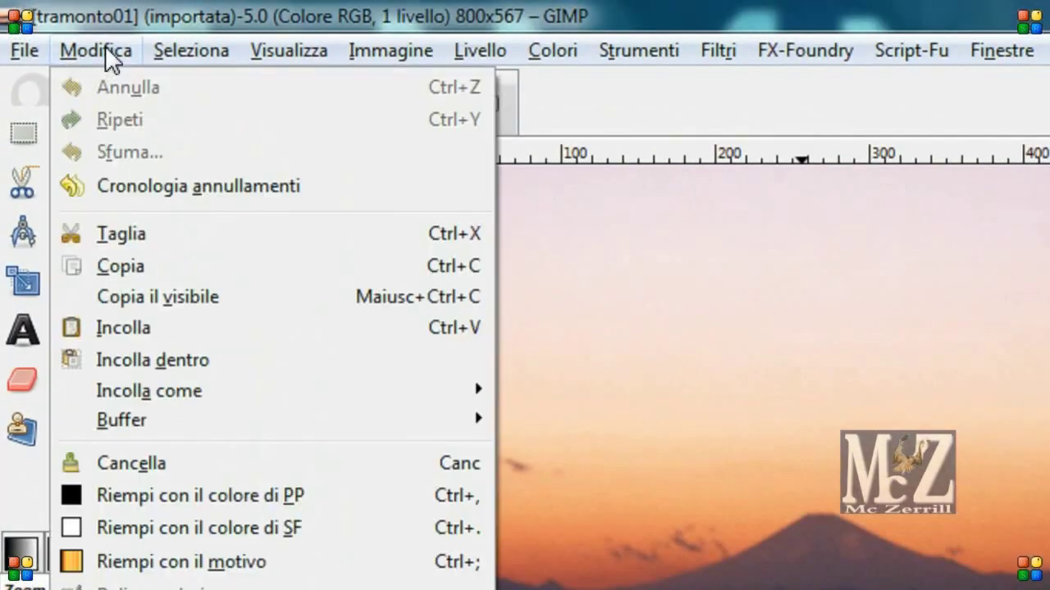
left_click(148, 264)
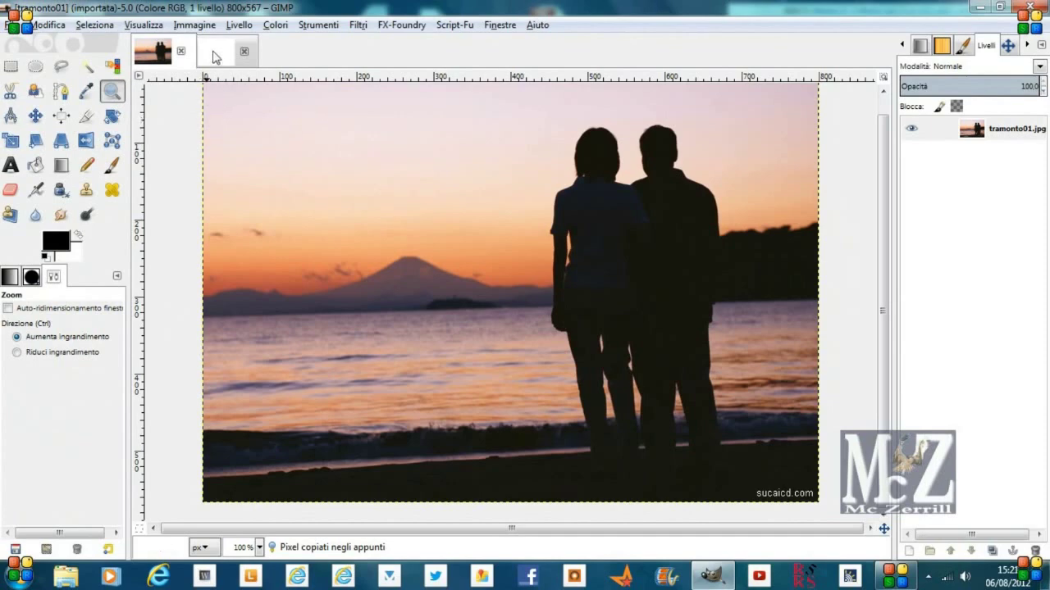
left_click(214, 54)
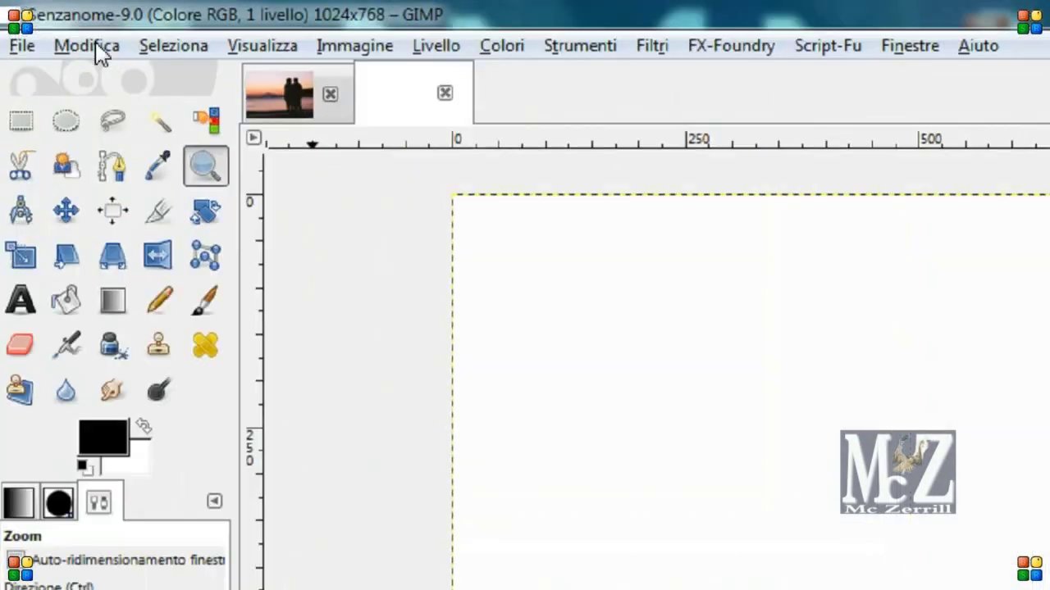
left_click(48, 25)
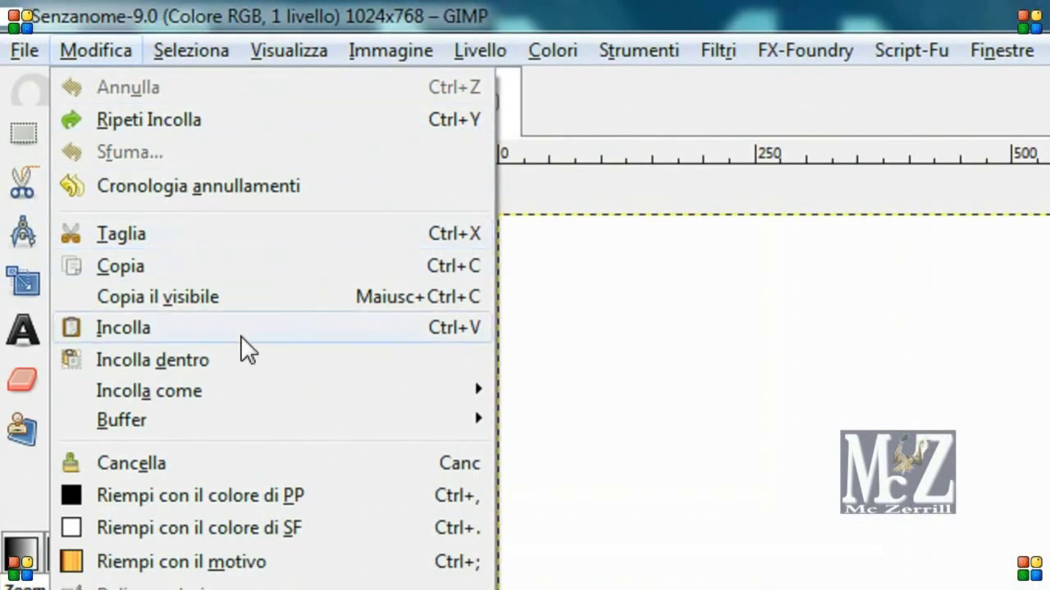
mouse_move(148, 391)
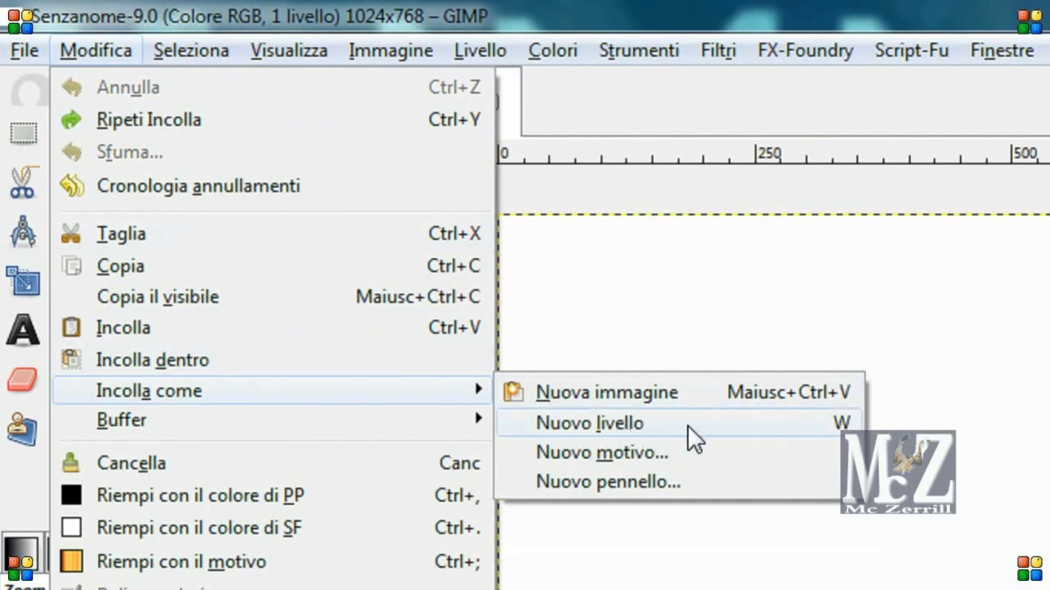
left_click(699, 425)
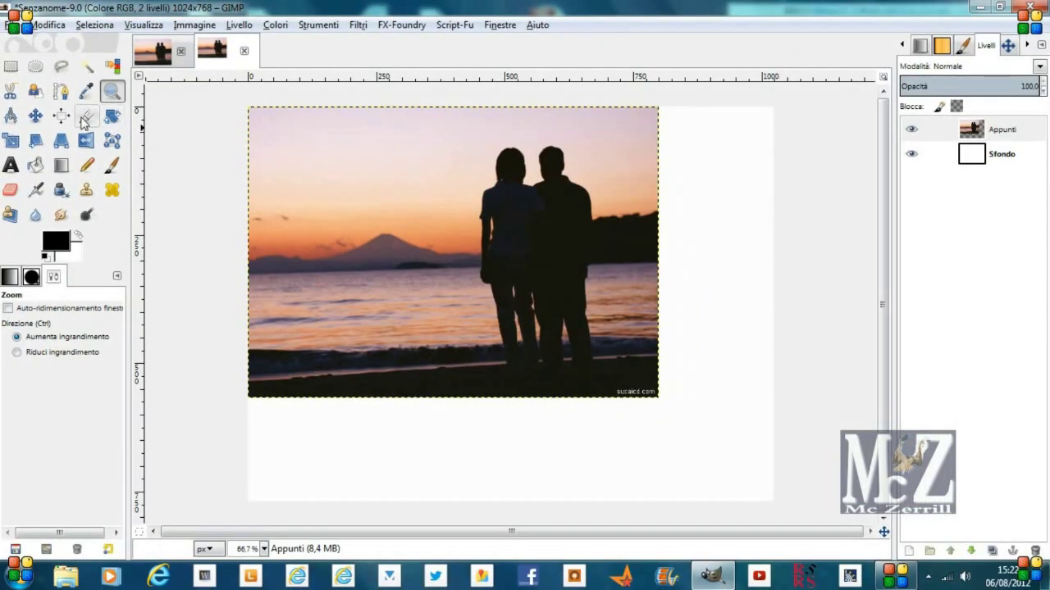
- Centre the pasted photo, duplicate it as Appunti copia, and select its alpha outline
left_click(35, 116)
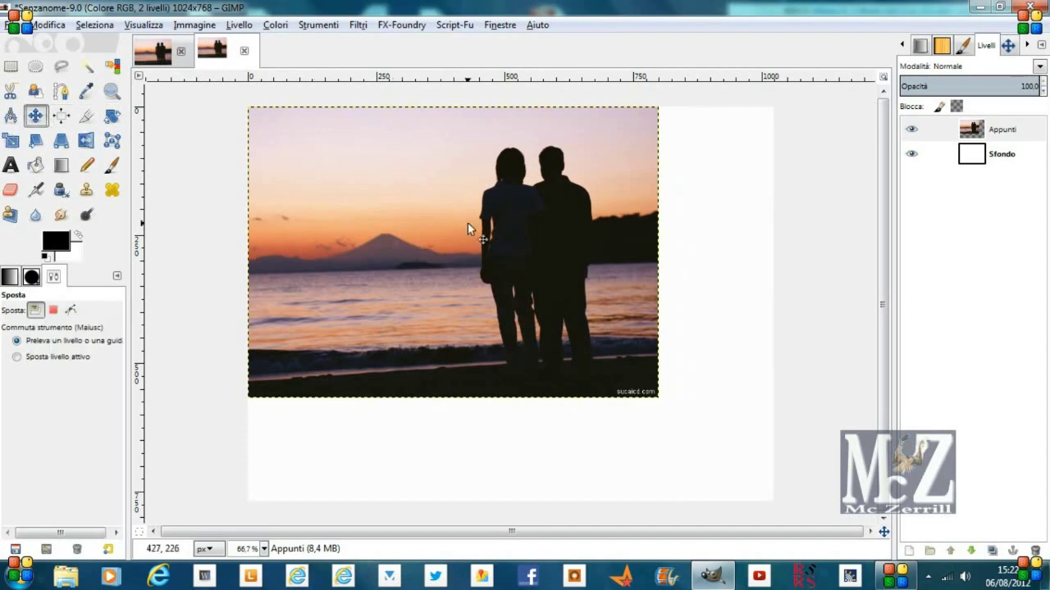
left_click_drag(468, 223, 524, 279)
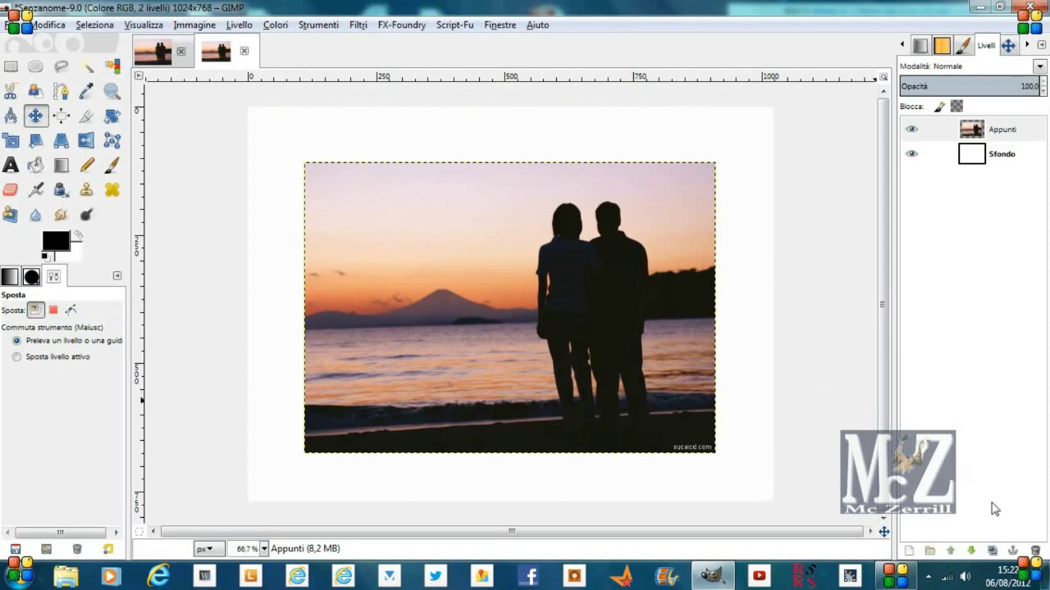
left_click(992, 551)
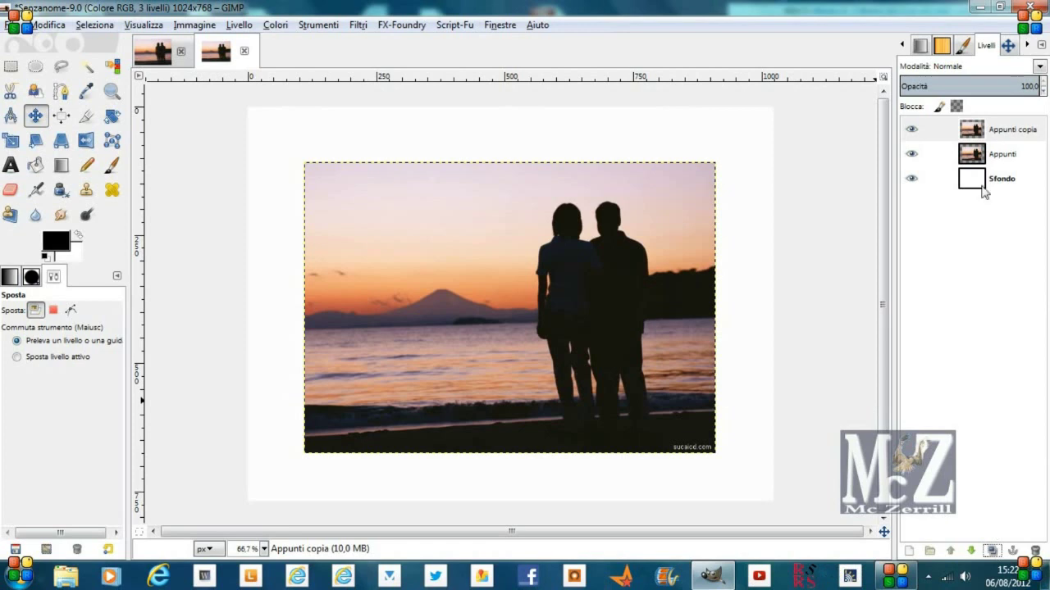
right_click(1005, 132)
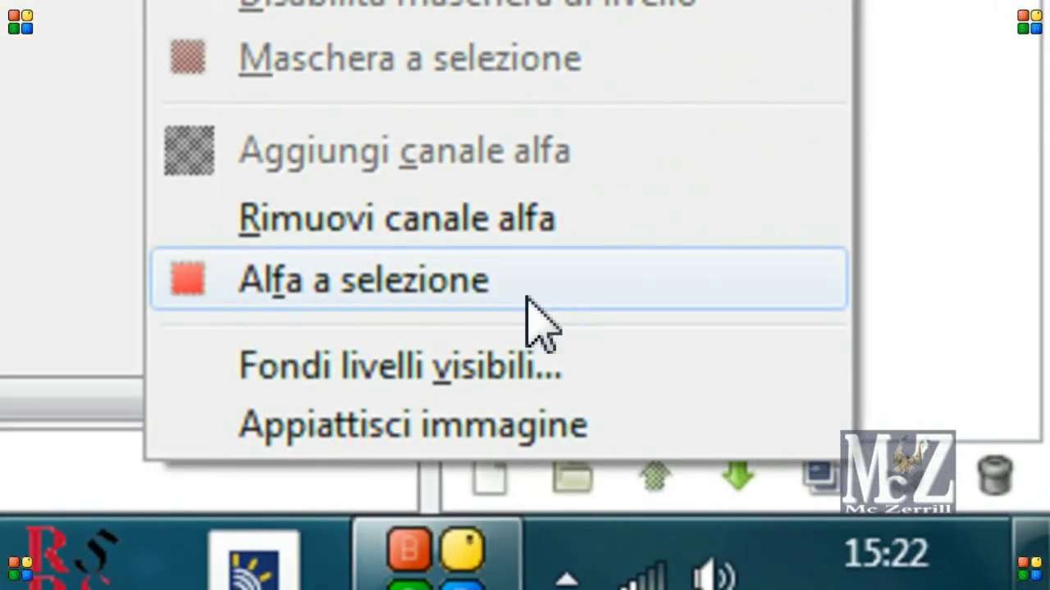
left_click(528, 305)
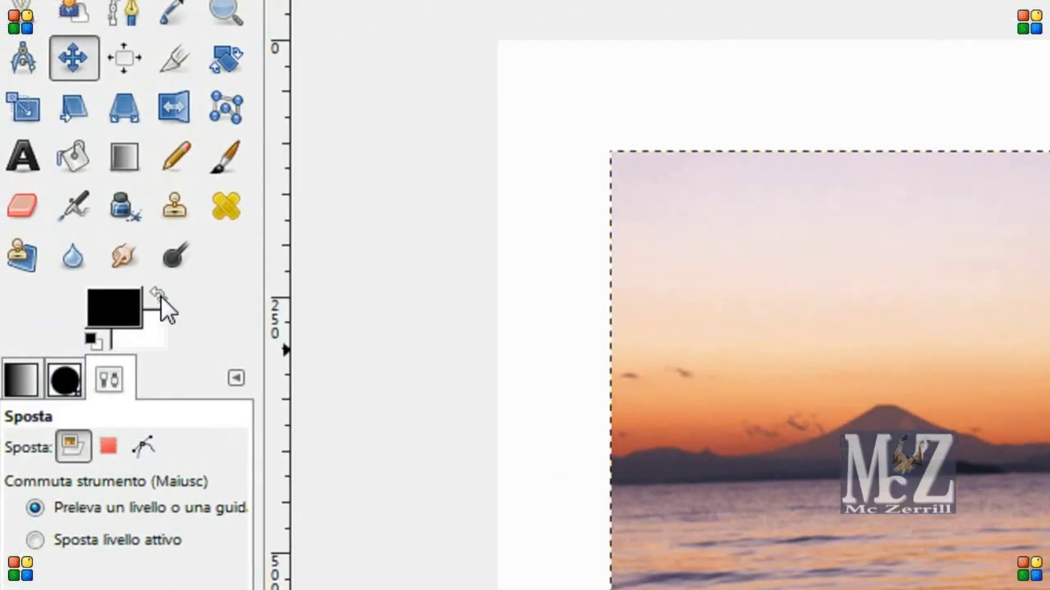
- Bucket-fill the whole Appunti copia selection with white foreground colour
left_click(79, 237)
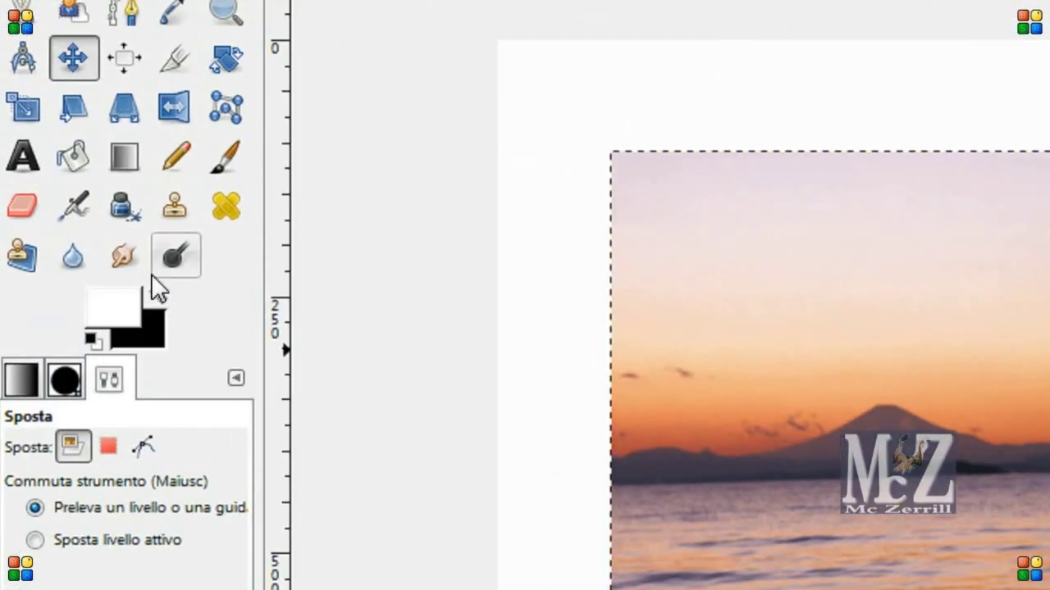
left_click(76, 161)
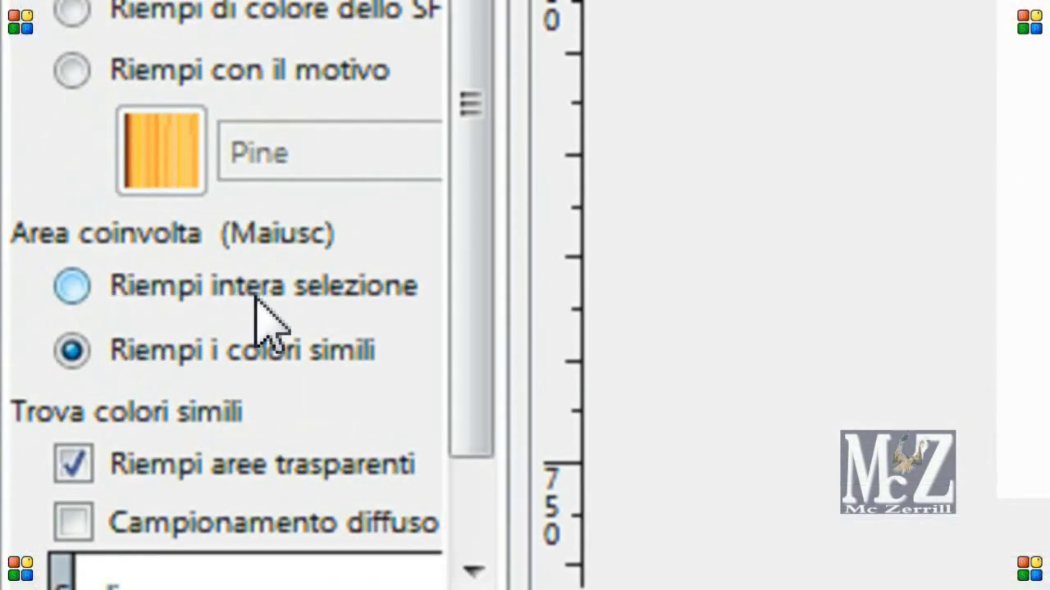
left_click(261, 322)
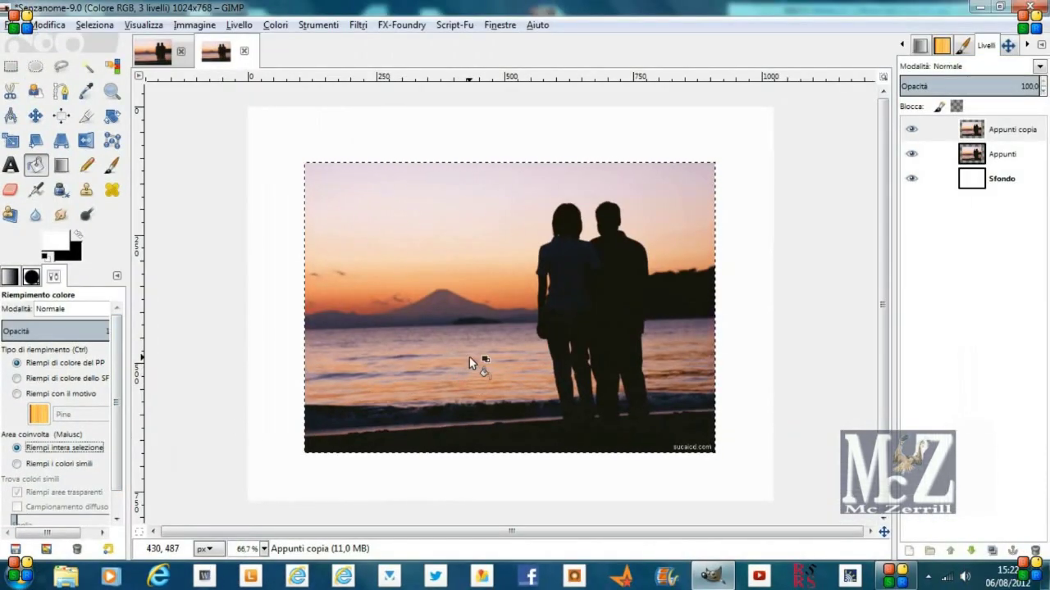
left_click(469, 358)
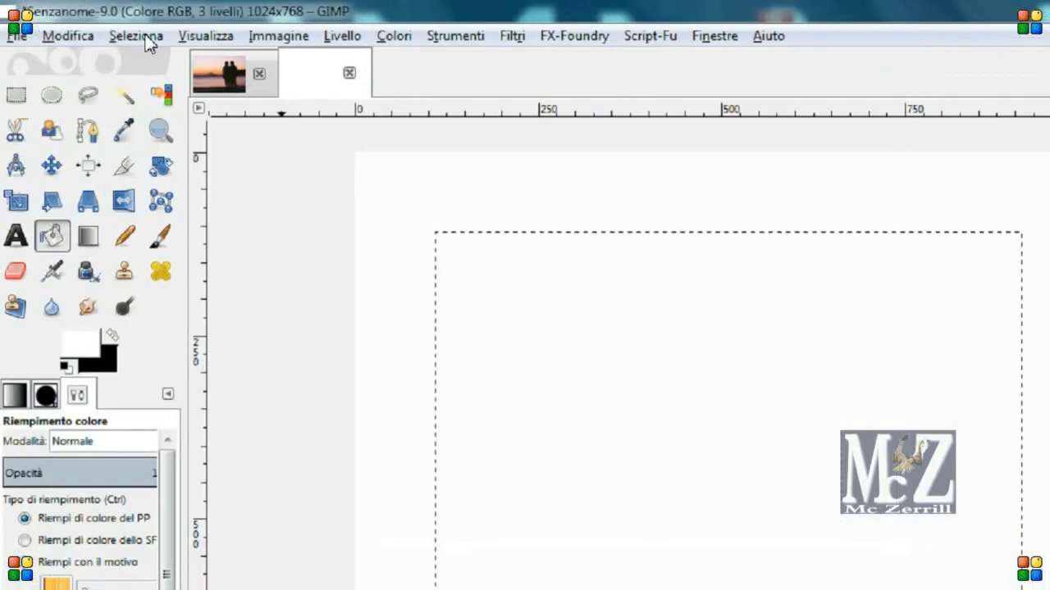
left_click(94, 25)
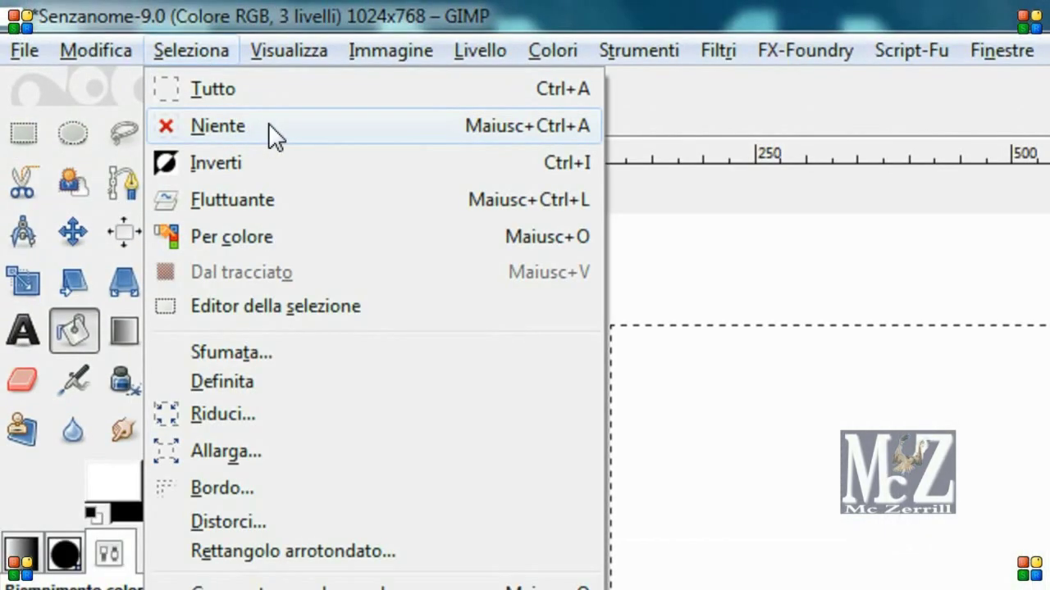
key("Escape")
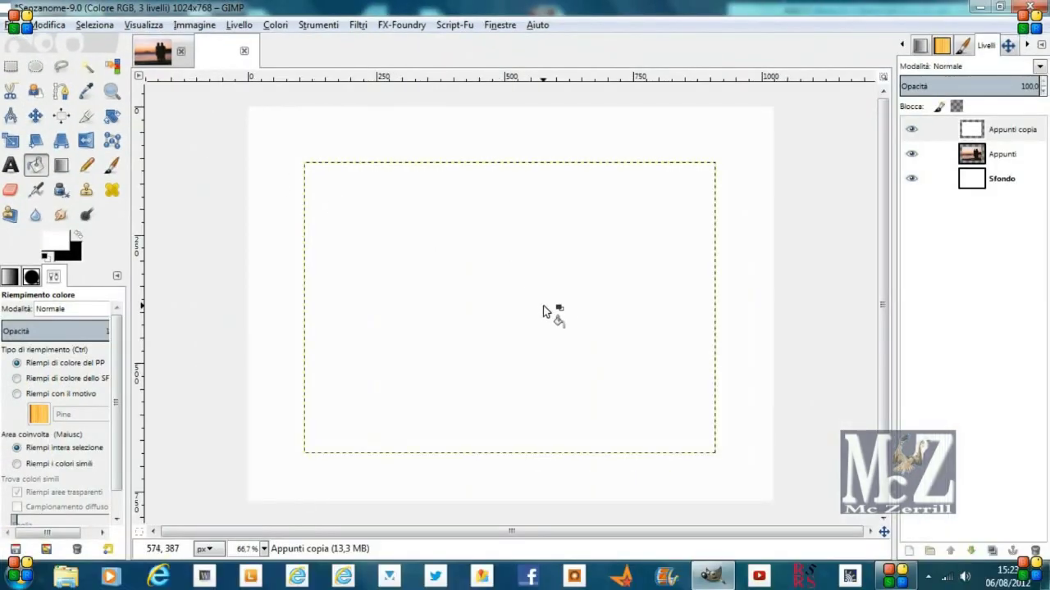
- Render a 4×4 Puzzle pattern on Appunti copia and link it with the Appunti layer
left_click(431, 115)
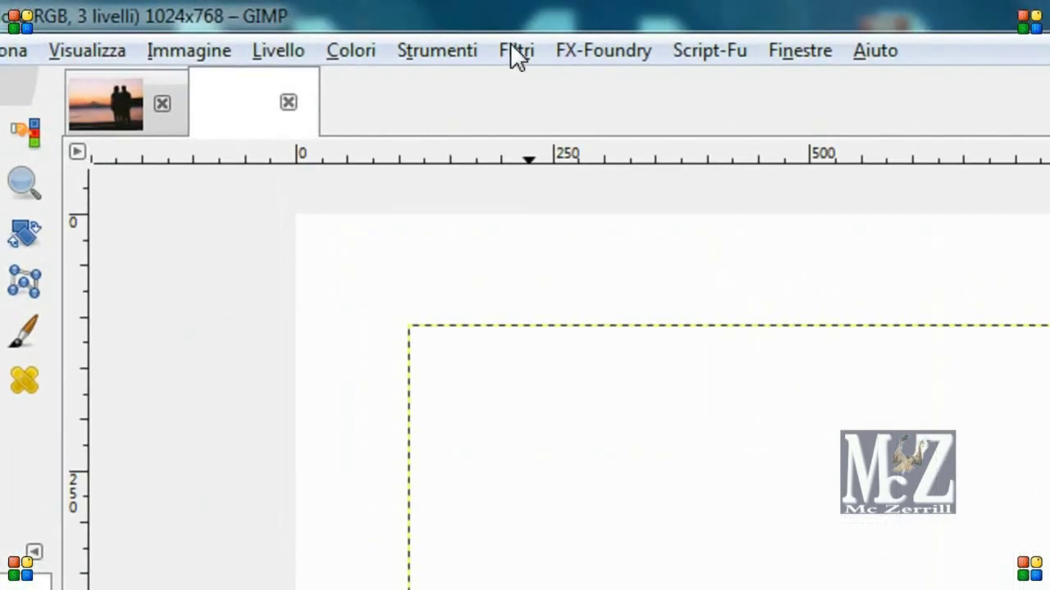
left_click(355, 25)
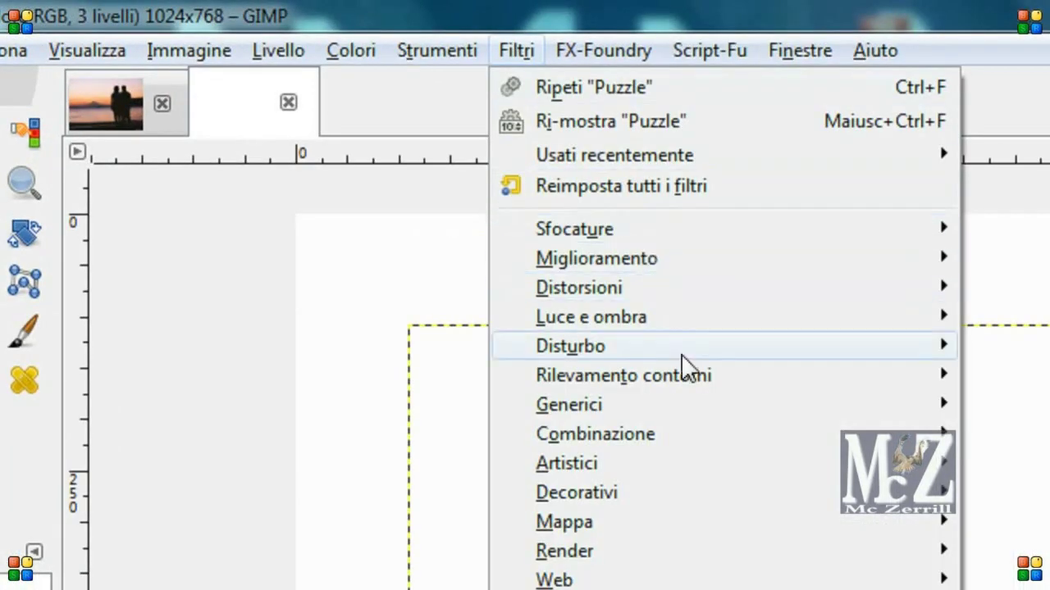
mouse_move(90, 237)
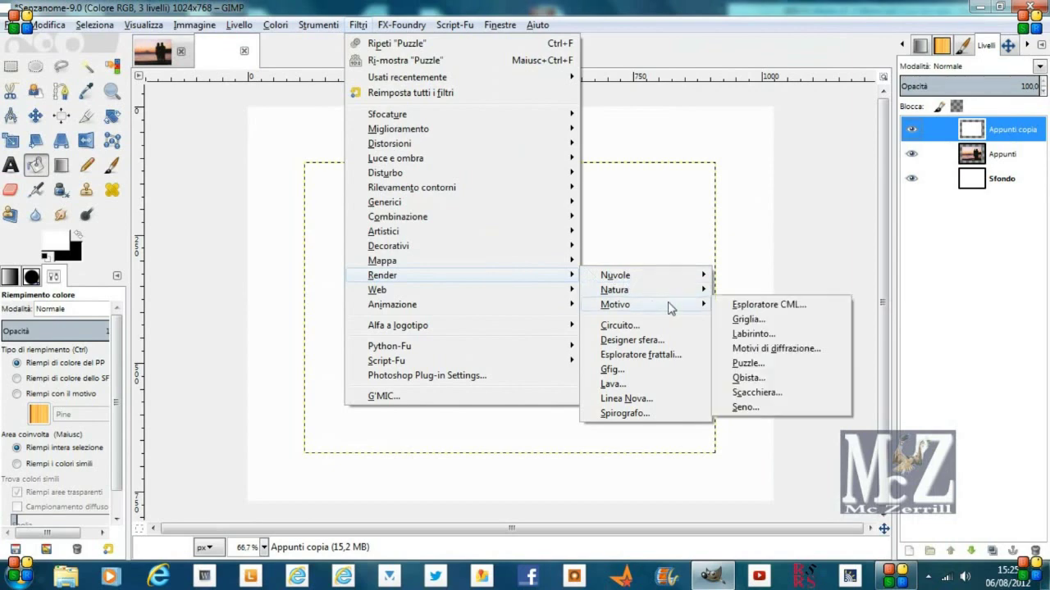
mouse_move(320, 297)
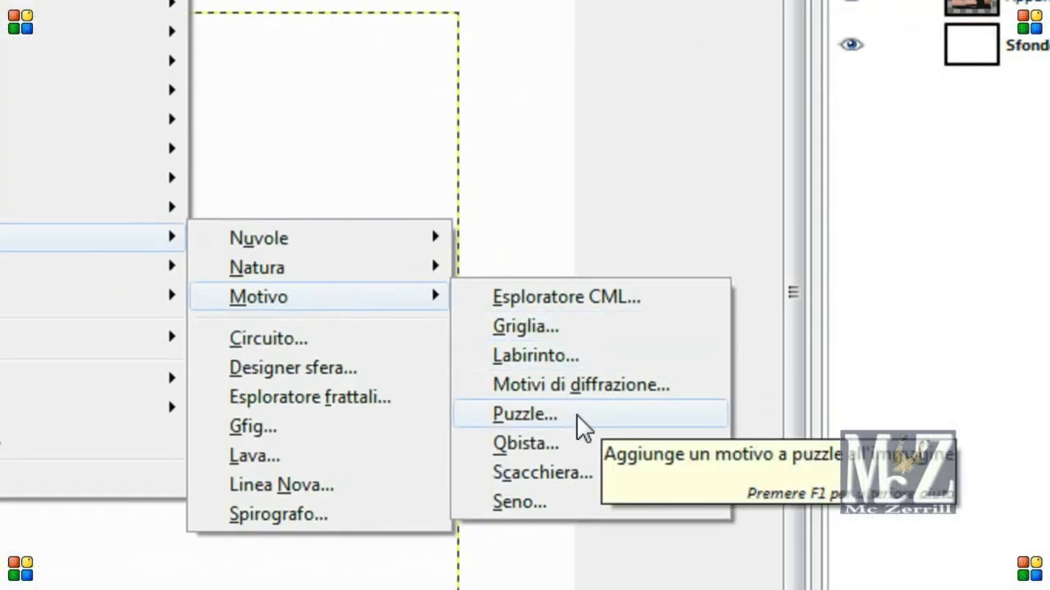
left_click(578, 417)
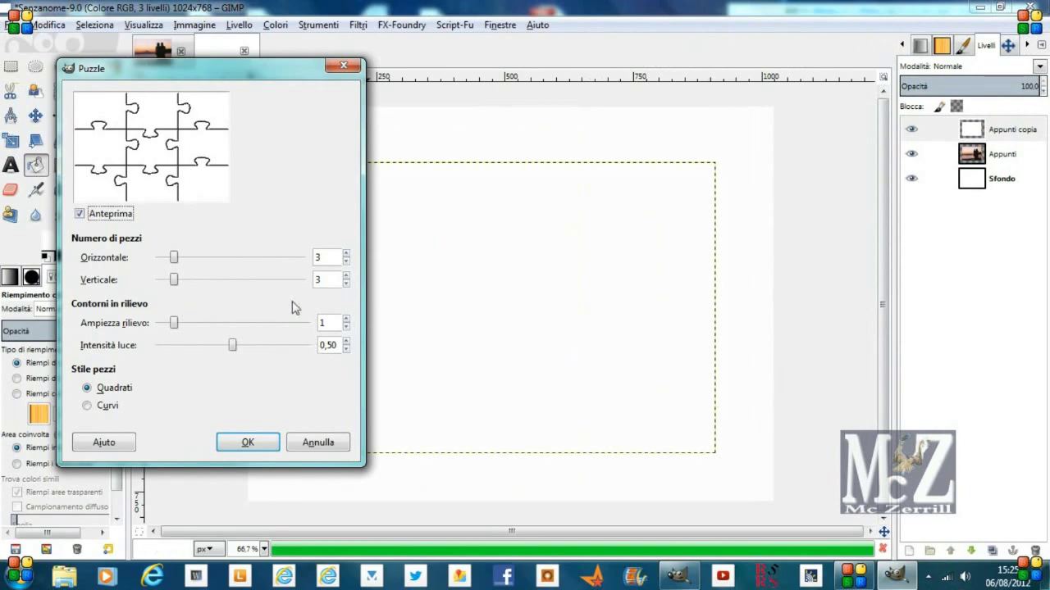
left_click_drag(250, 79, 567, 86)
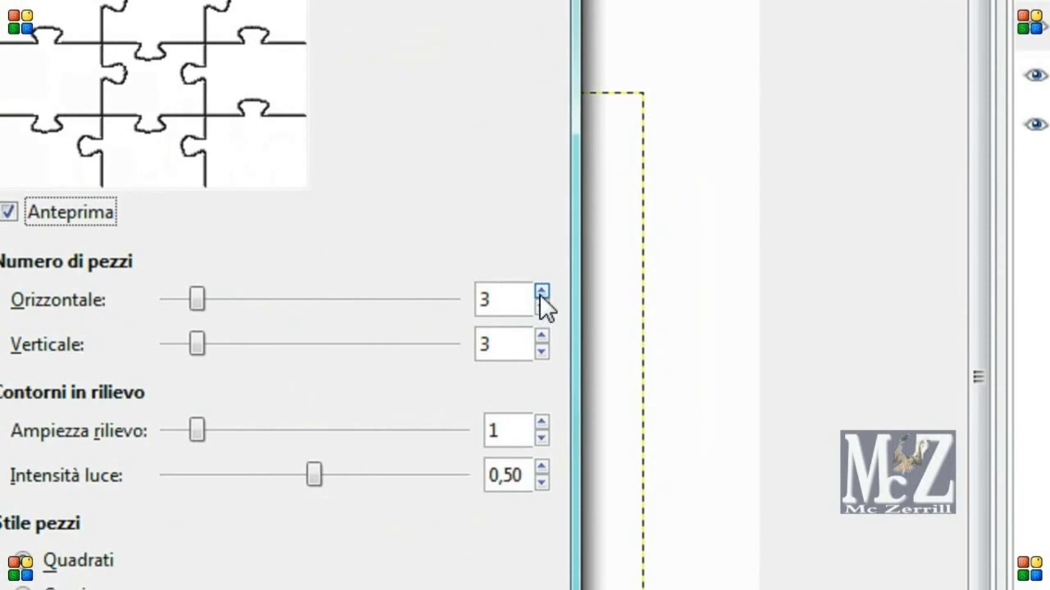
left_click(541, 292)
left_click(542, 337)
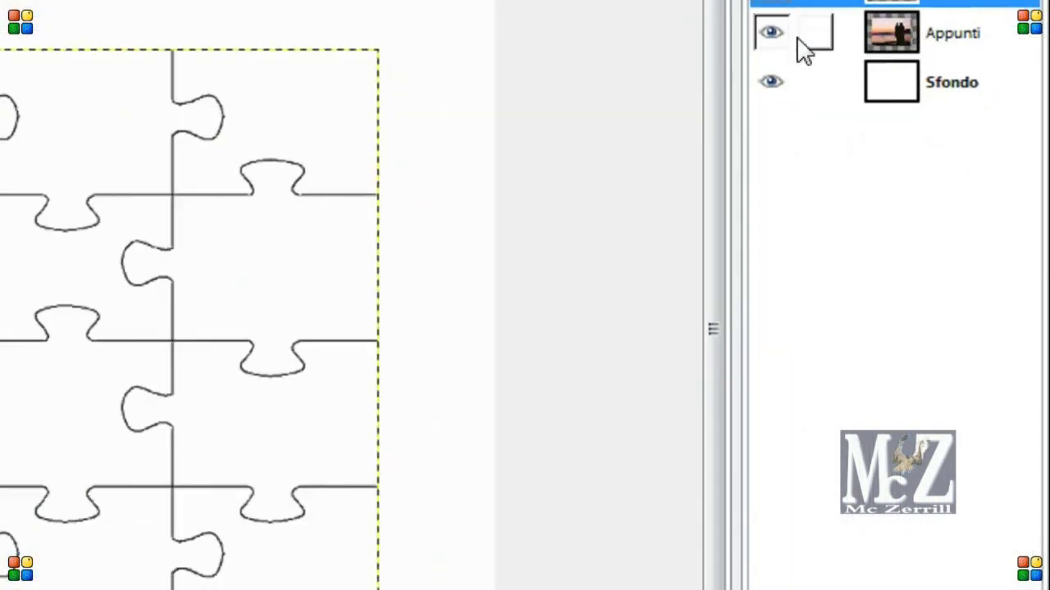
left_click(935, 129)
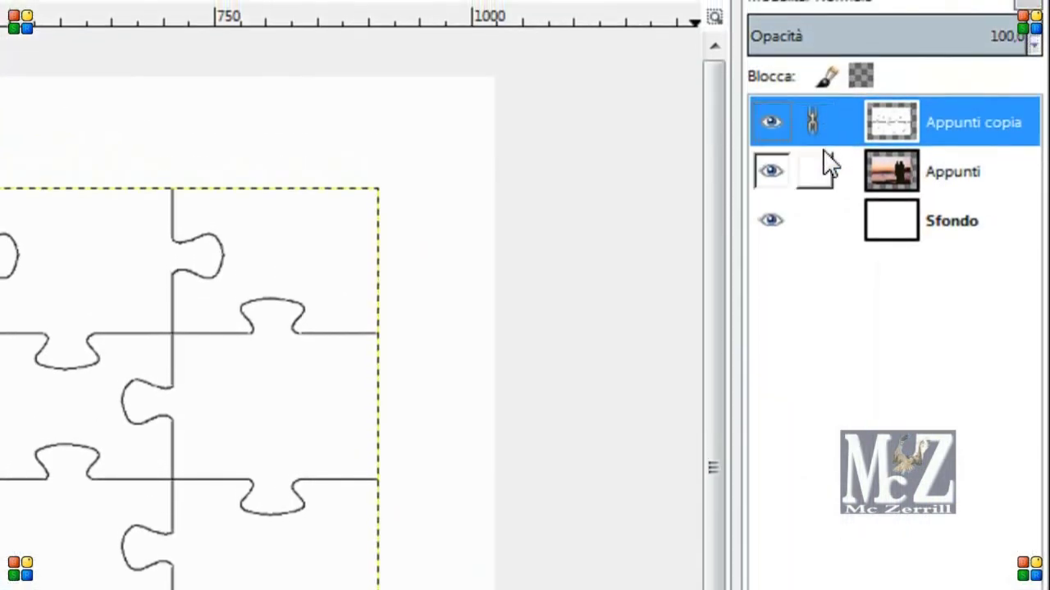
left_click(815, 159)
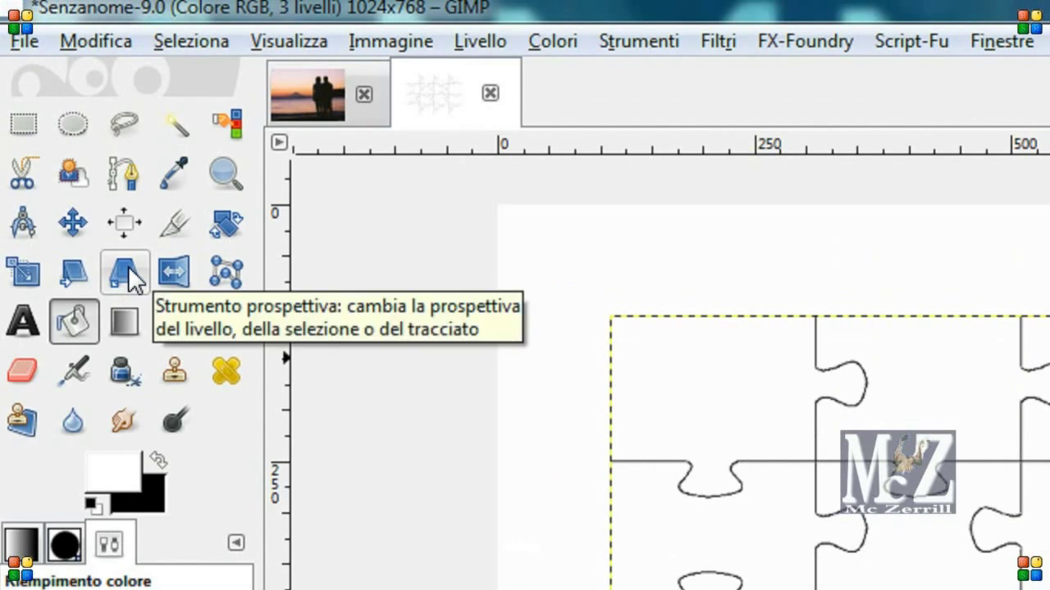
- Perspective-transform the linked puzzle and photo into a trapezoid receding toward the top
left_click(128, 266)
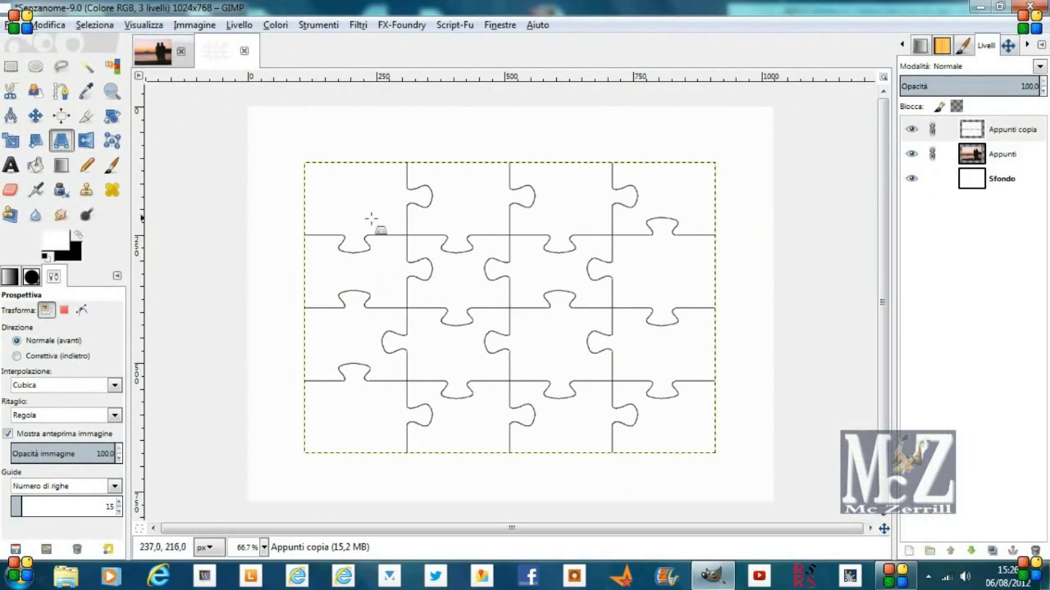
left_click(480, 257)
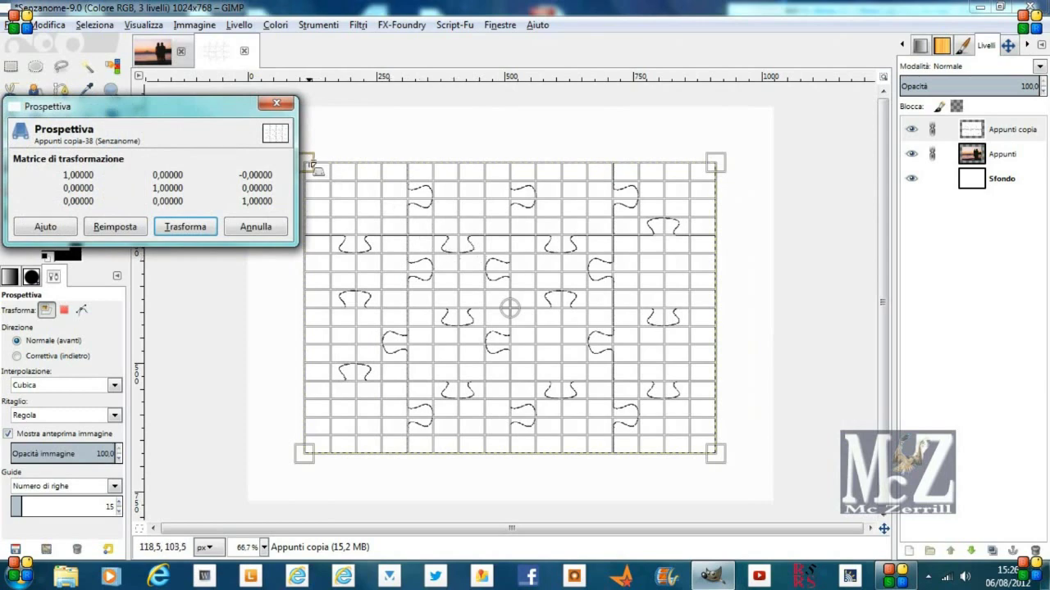
left_click_drag(312, 167, 373, 259)
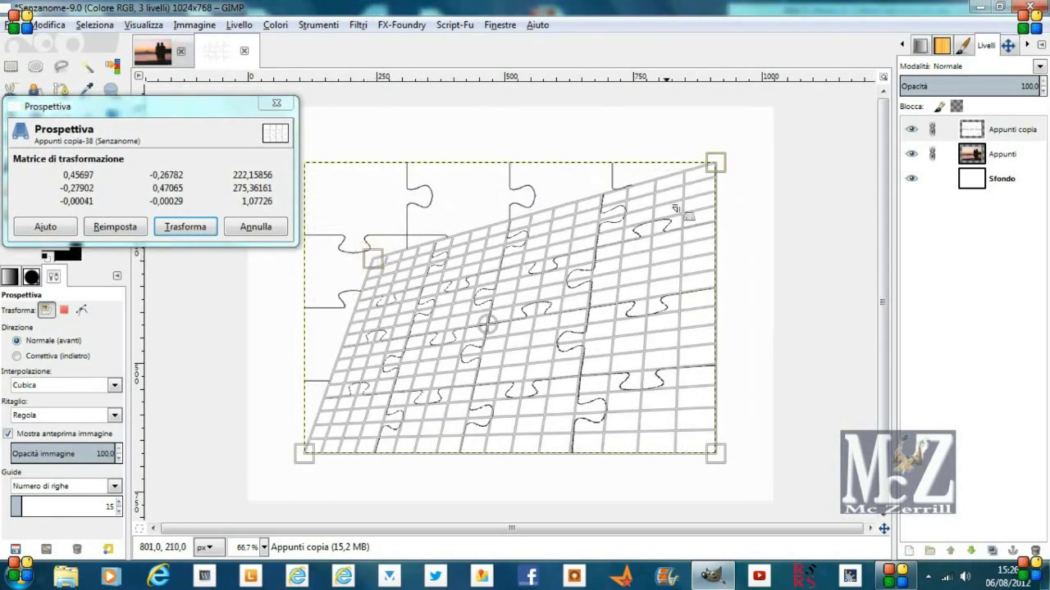
left_click_drag(710, 167, 720, 265)
left_click_drag(316, 457, 287, 418)
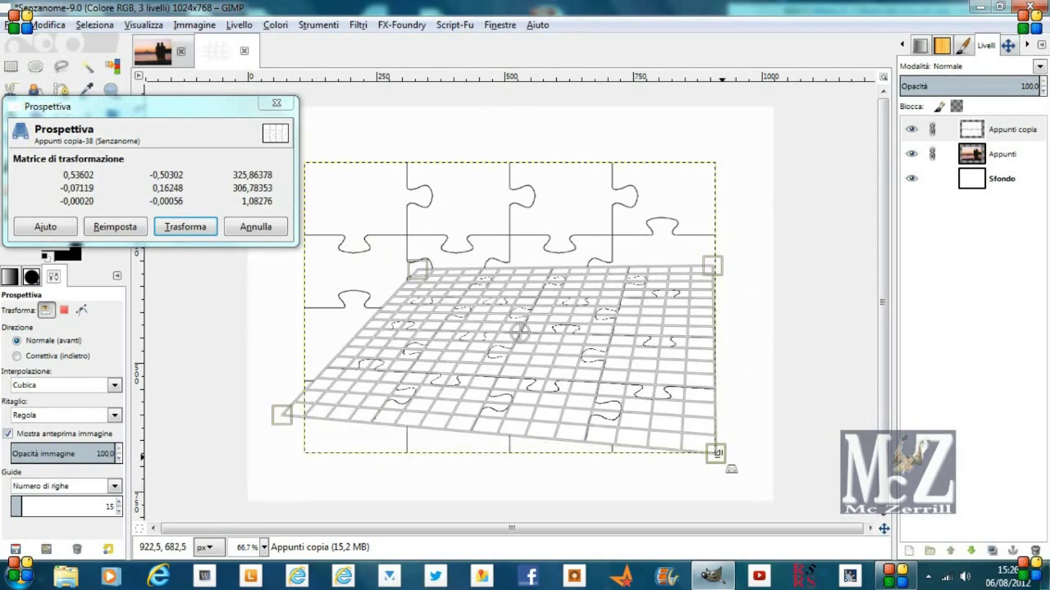
mouse_move(731, 469)
left_mouse_down()
mouse_move(721, 434)
mouse_move(764, 432)
left_mouse_up()
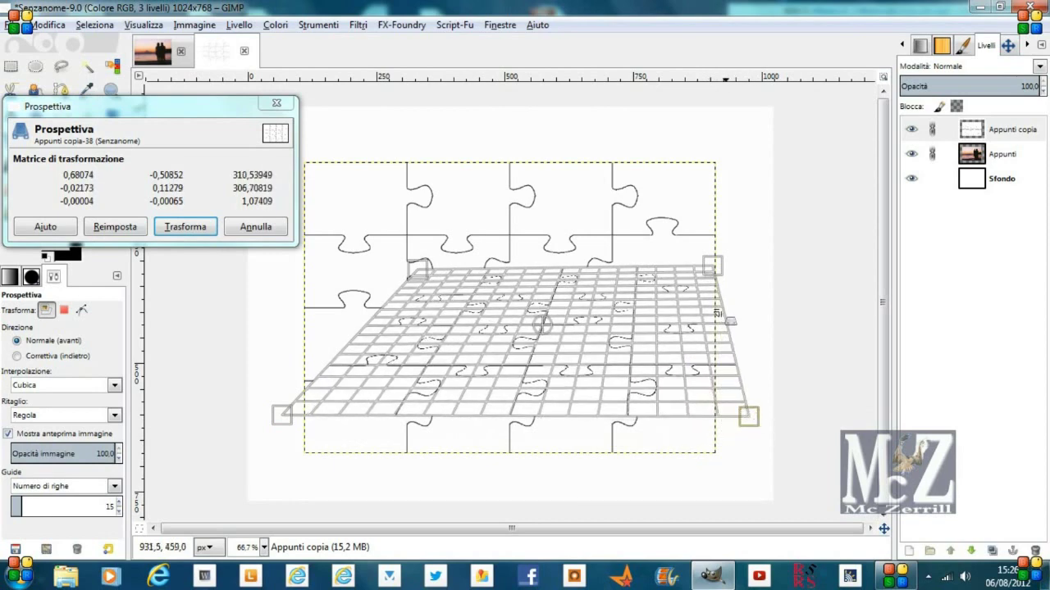
left_click_drag(713, 266, 719, 273)
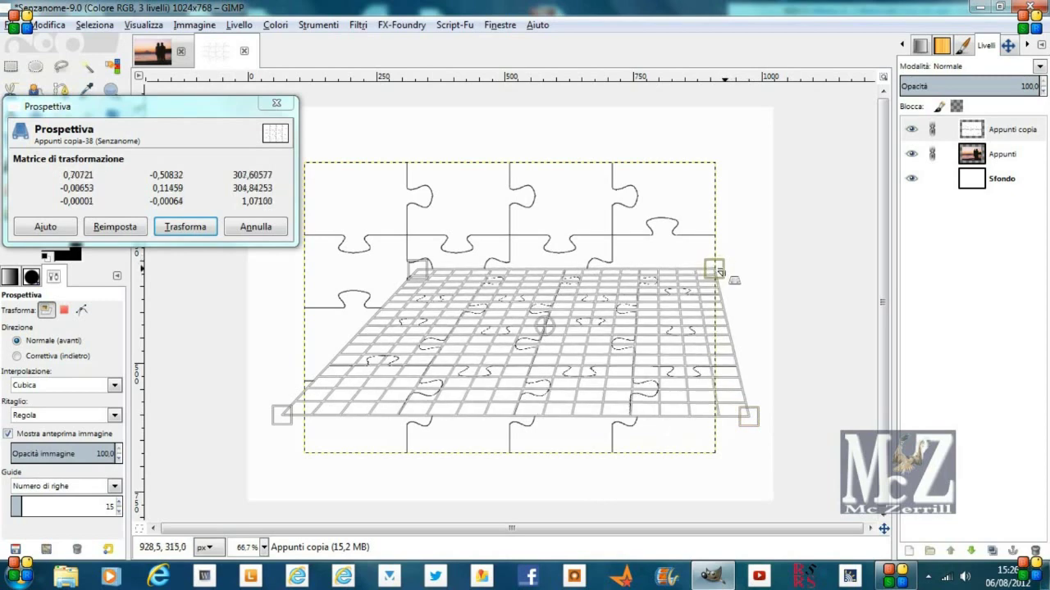
left_click(210, 234)
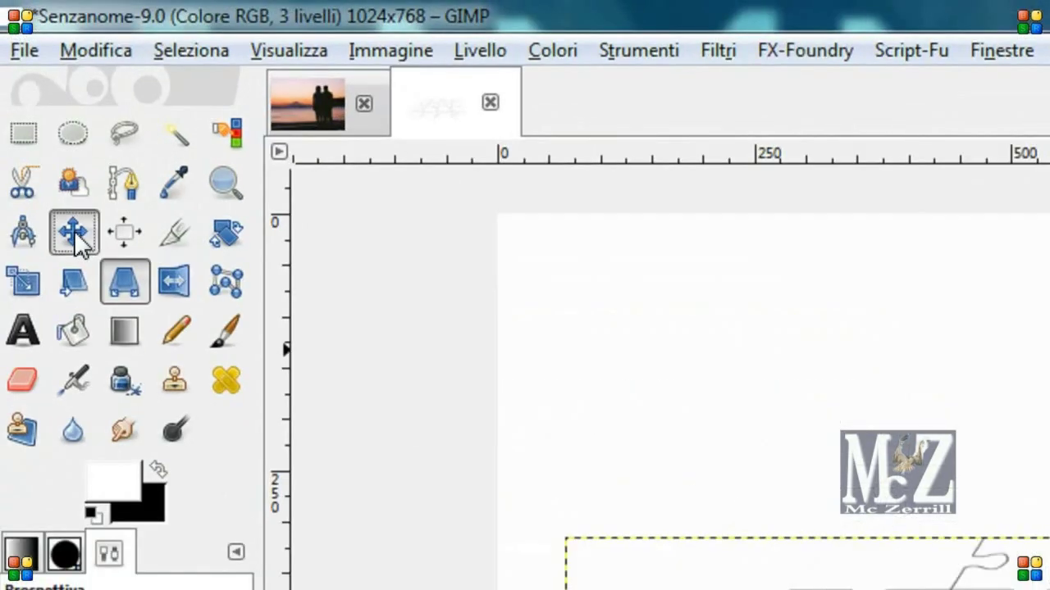
- Shift the puzzle layer up-left, blend it in Moltiplicatore mode, and unlink the photo layer
left_click(67, 211)
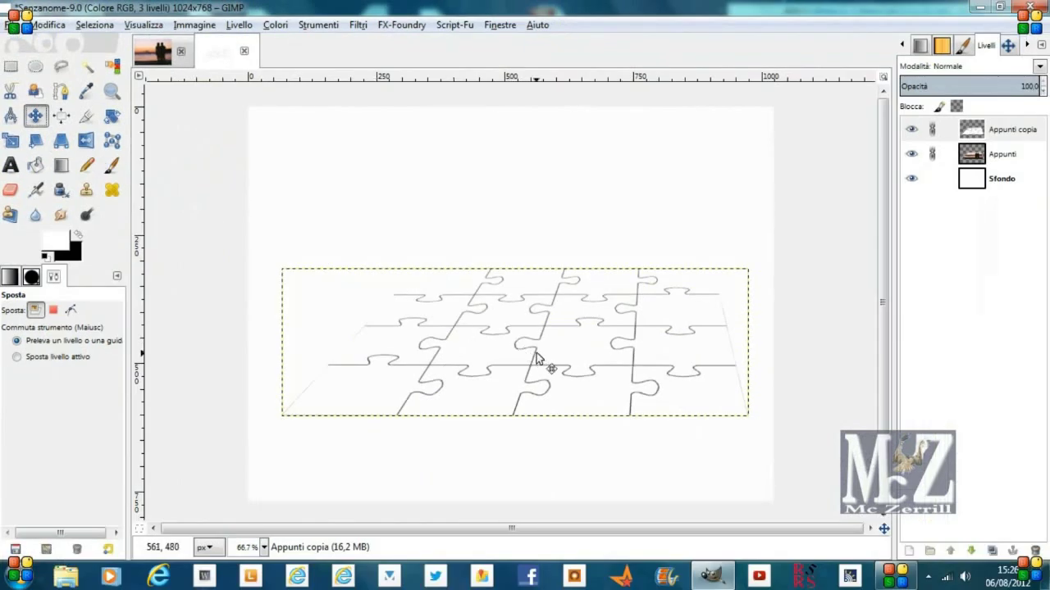
left_click_drag(537, 361, 522, 331)
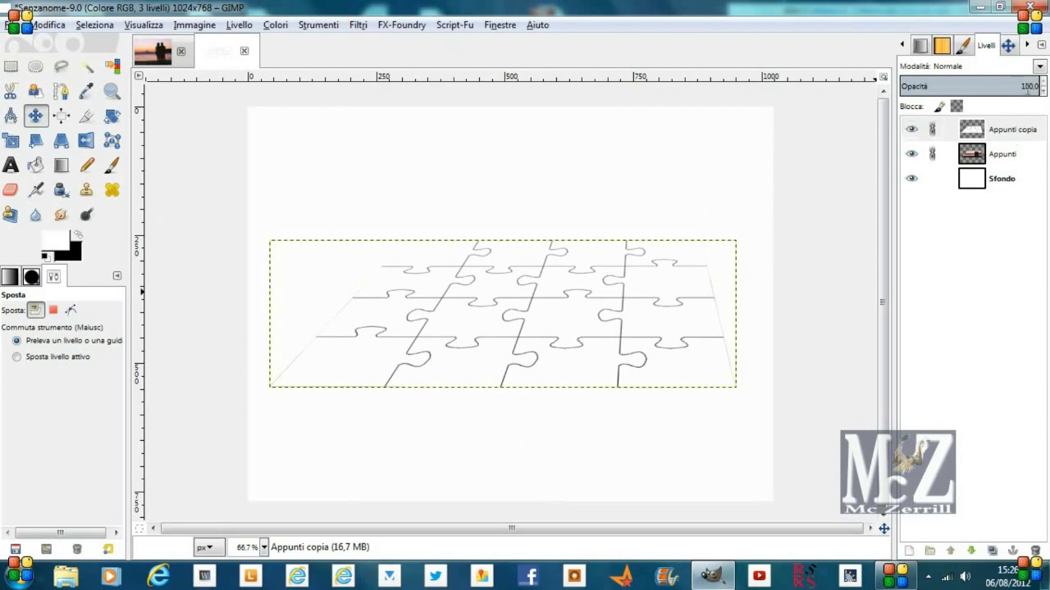
left_click(1040, 67)
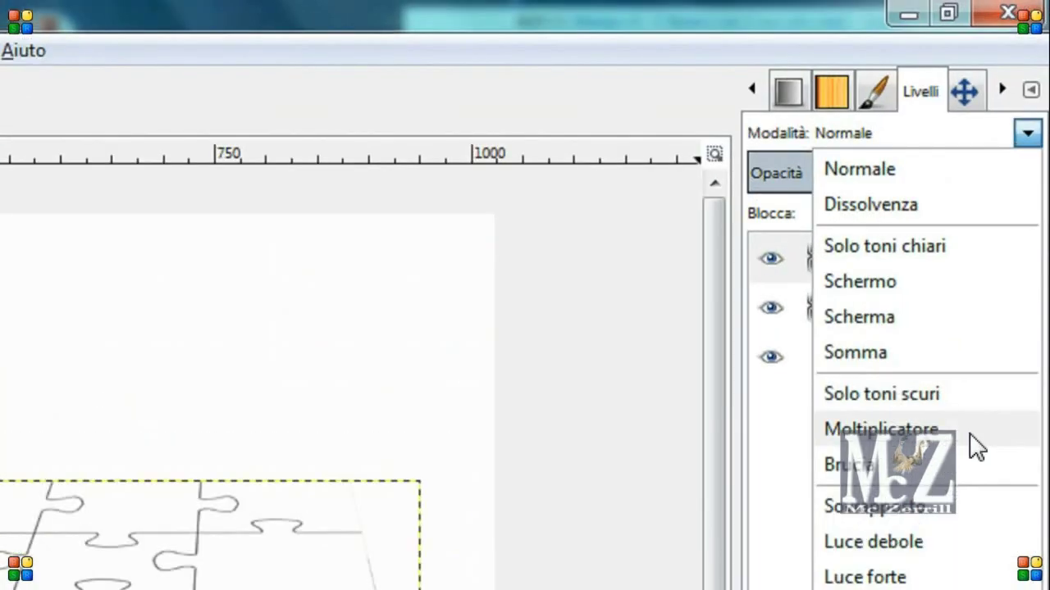
left_click(976, 447)
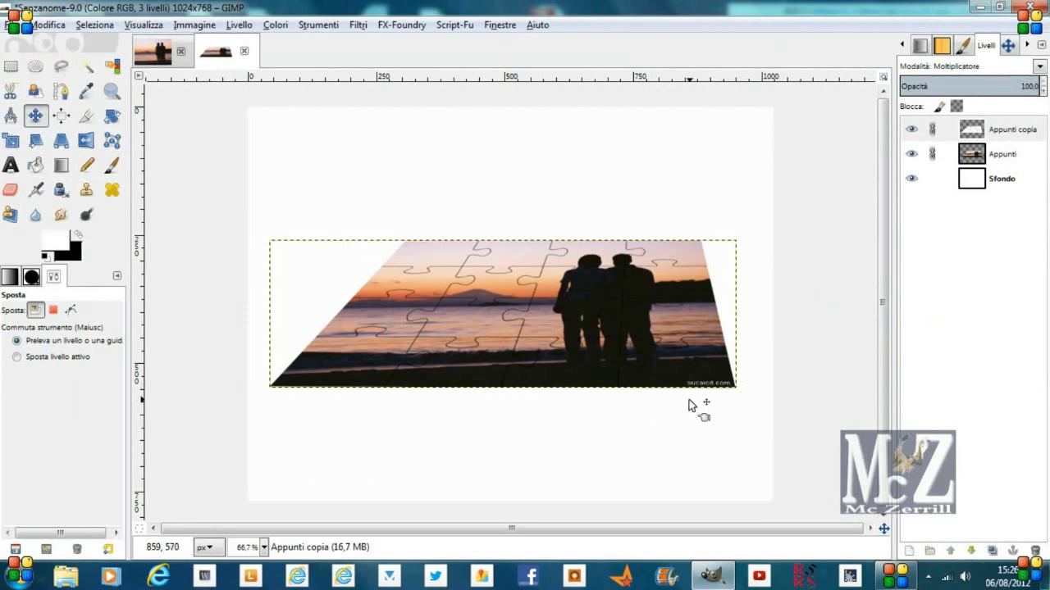
left_click(935, 130)
left_click(932, 154)
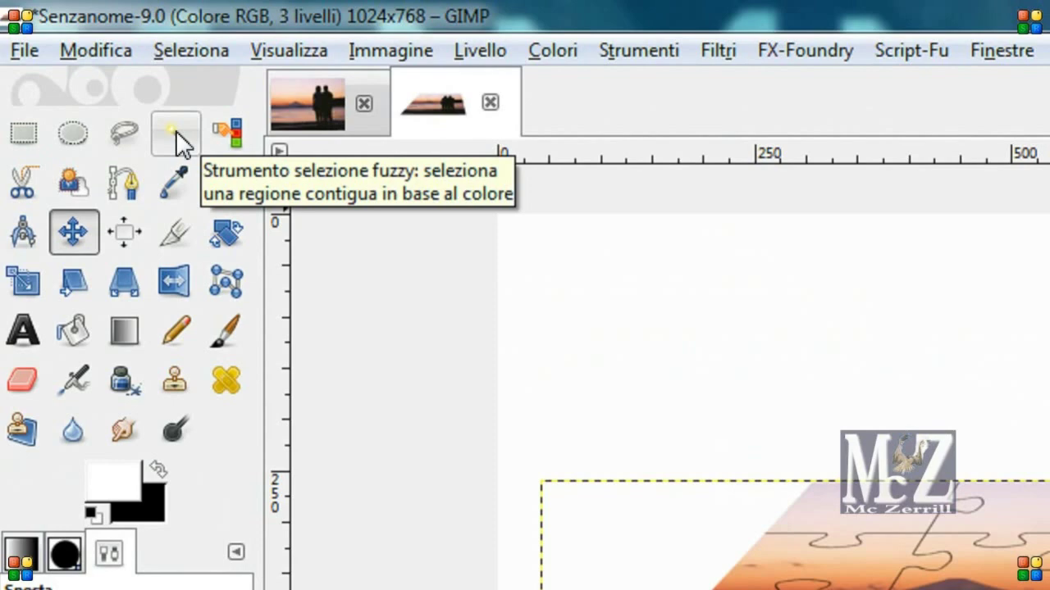
left_click(177, 139)
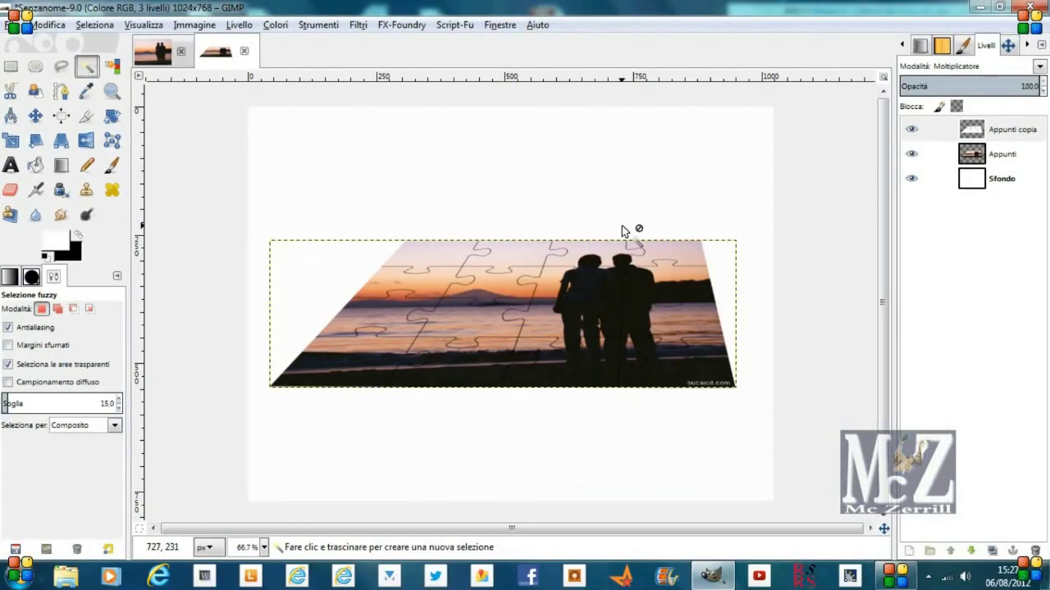
- Cut one top-row puzzle piece from the photo and paste it as new layer Appunti #1
left_click(524, 253)
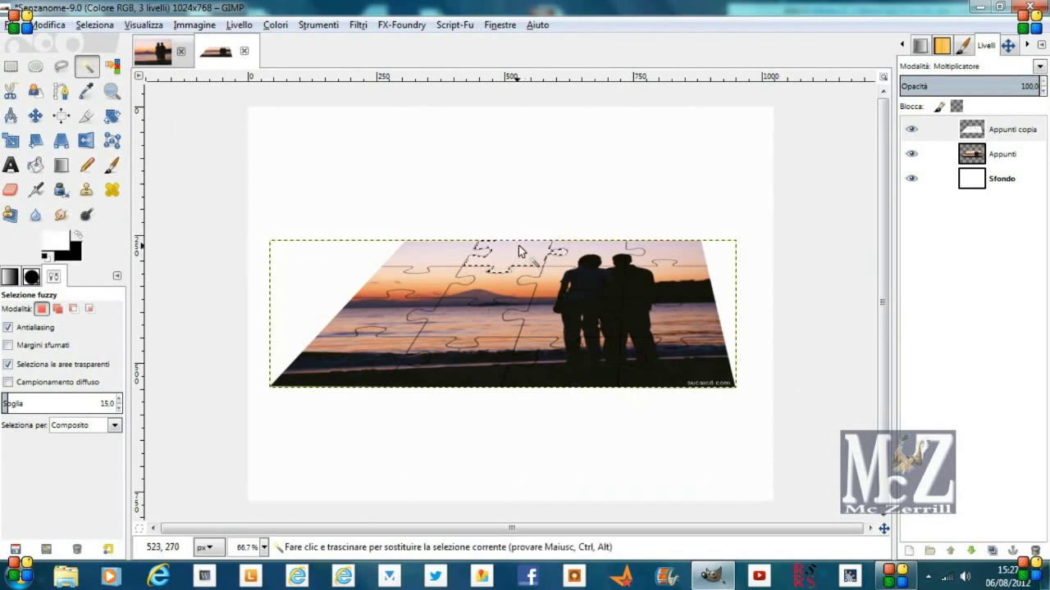
left_click(1012, 156)
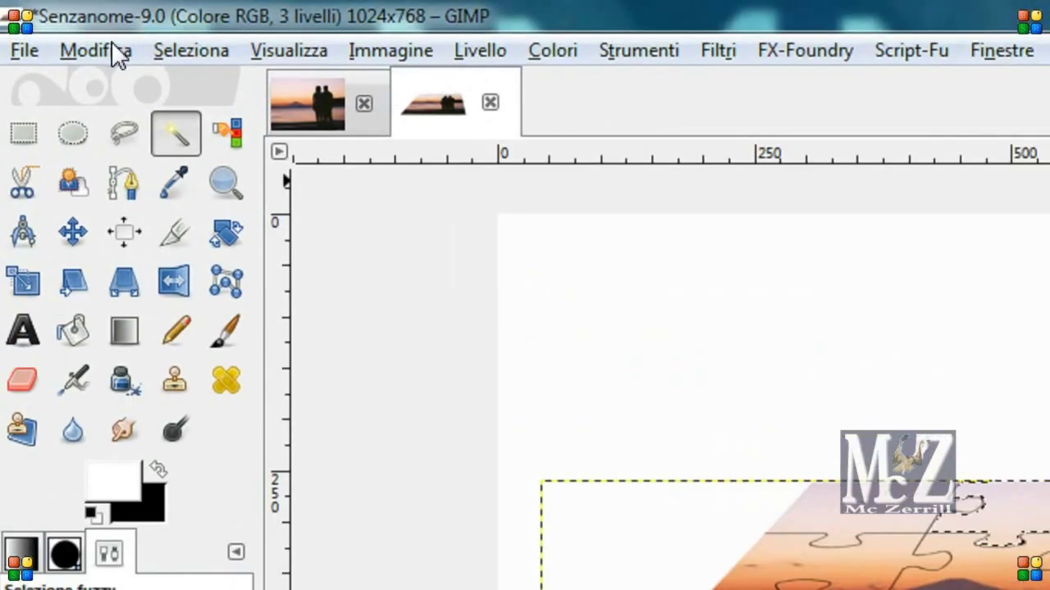
left_click(55, 25)
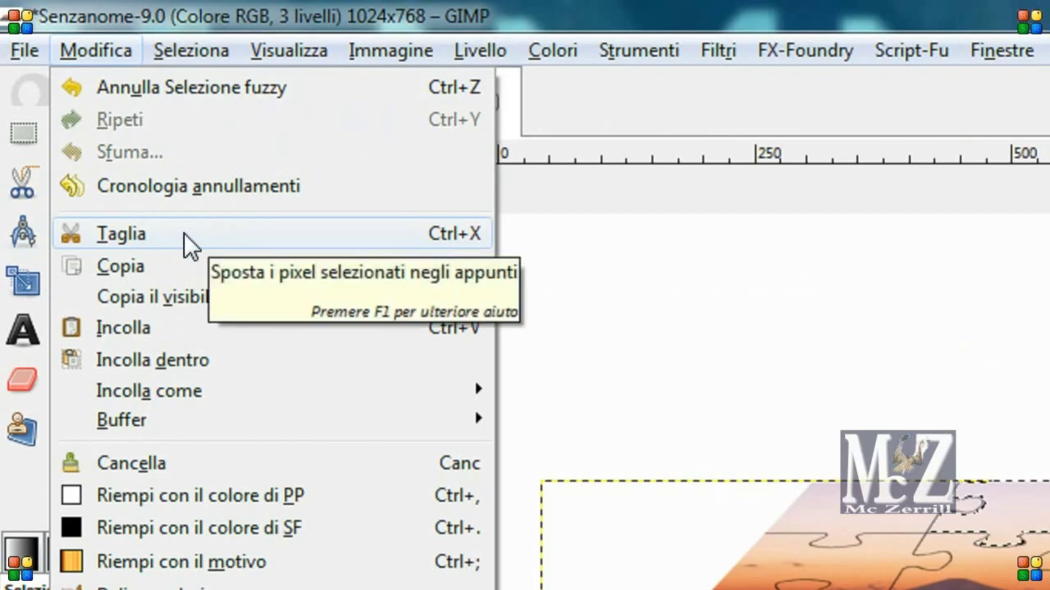
left_click(184, 236)
left_click(115, 51)
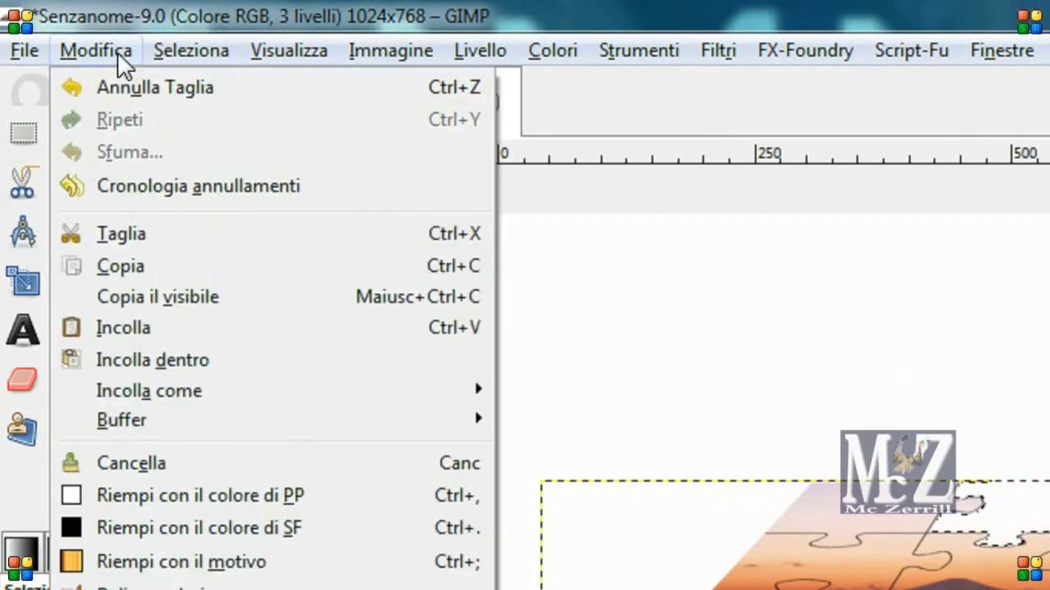
mouse_move(150, 391)
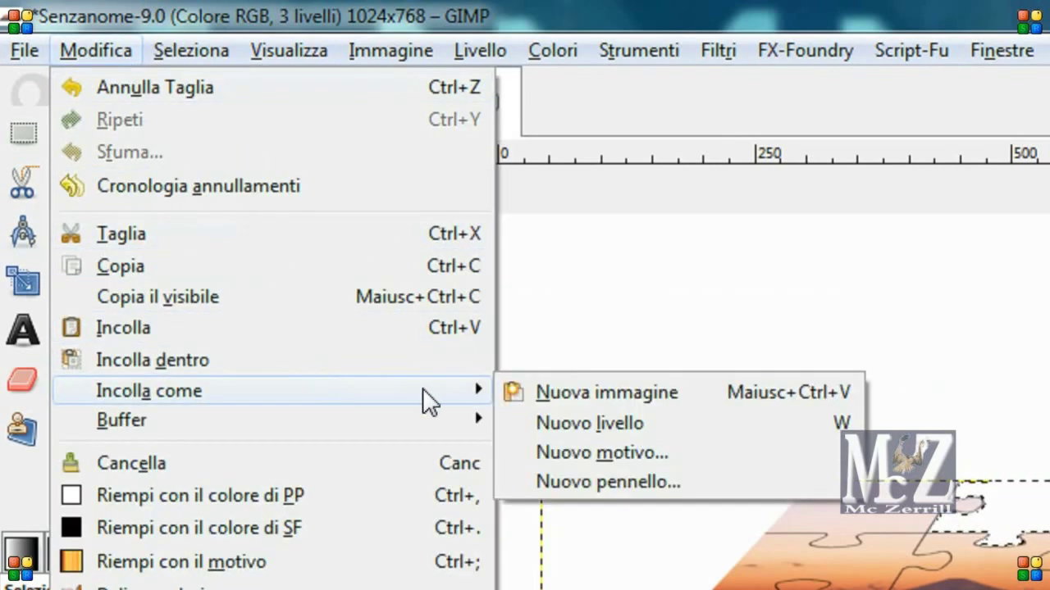
left_click(666, 435)
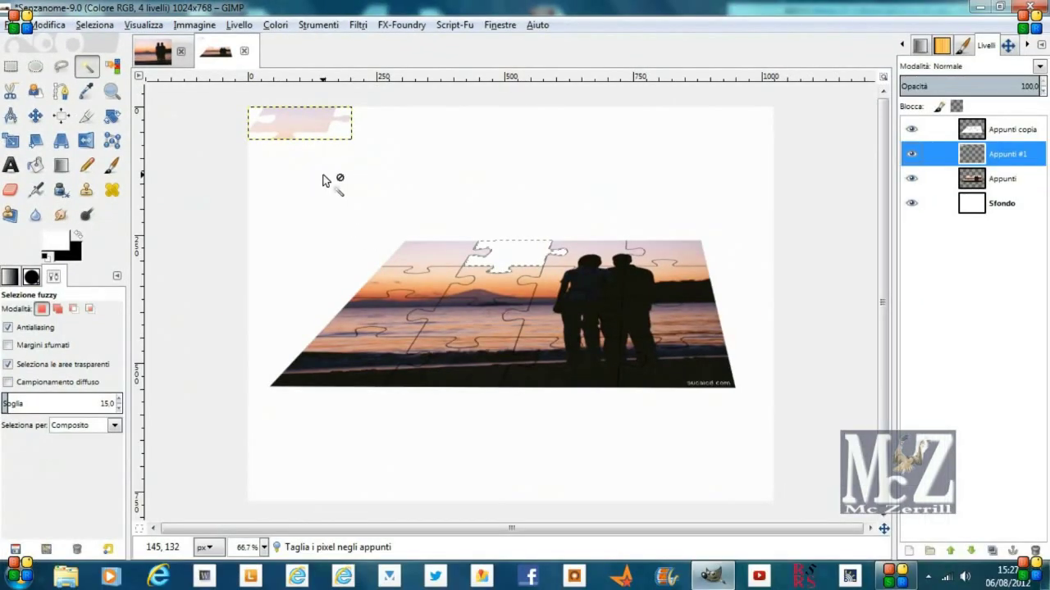
- Lift the cut piece above the board and fuzzy-select on the Appunti copia outline layer
left_click(36, 117)
left_click_drag(303, 127, 556, 183)
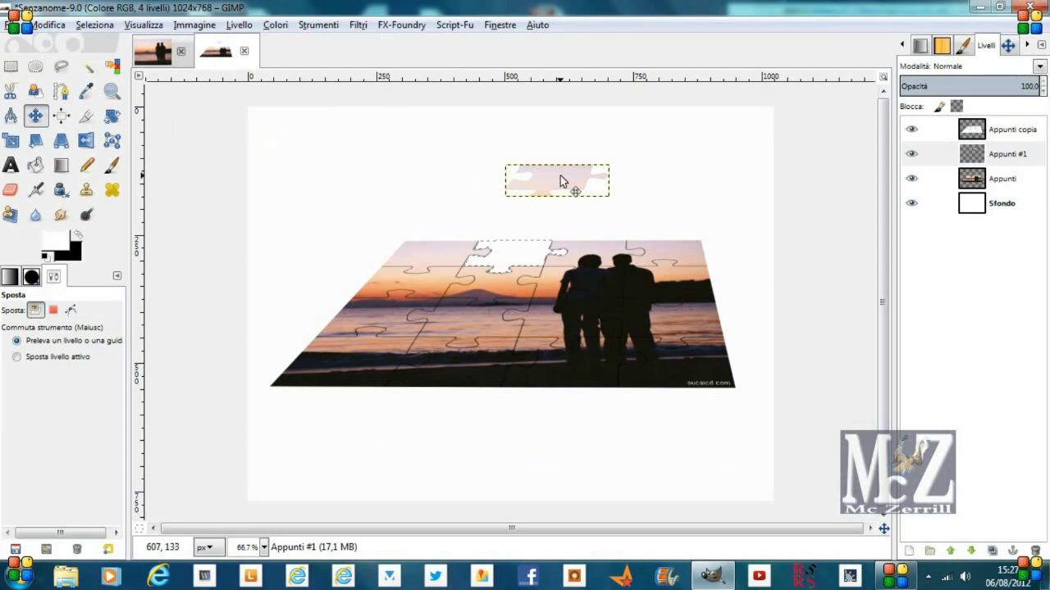
left_click(91, 70)
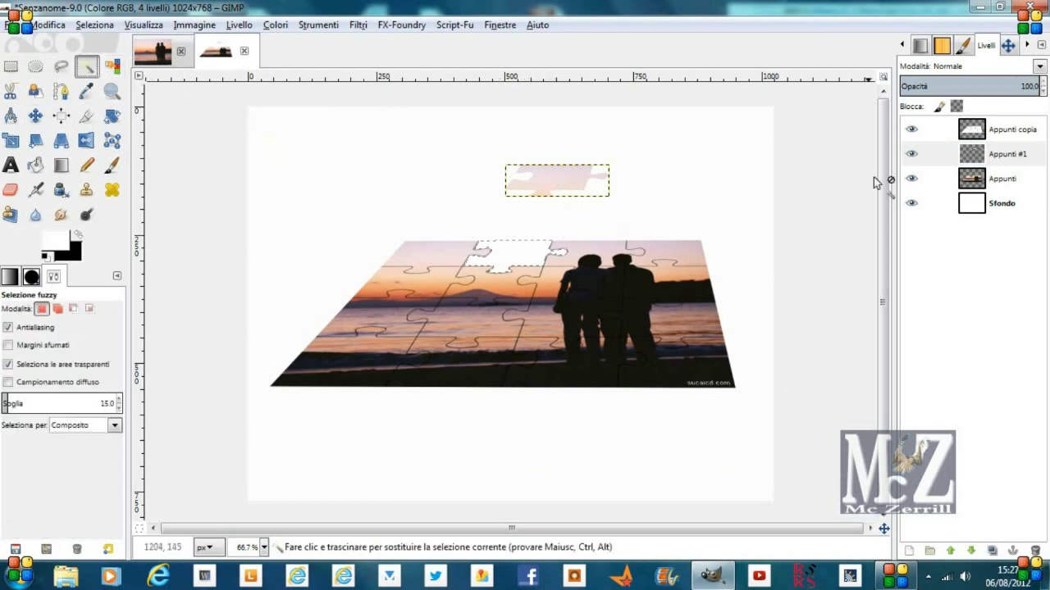
left_click(1008, 131)
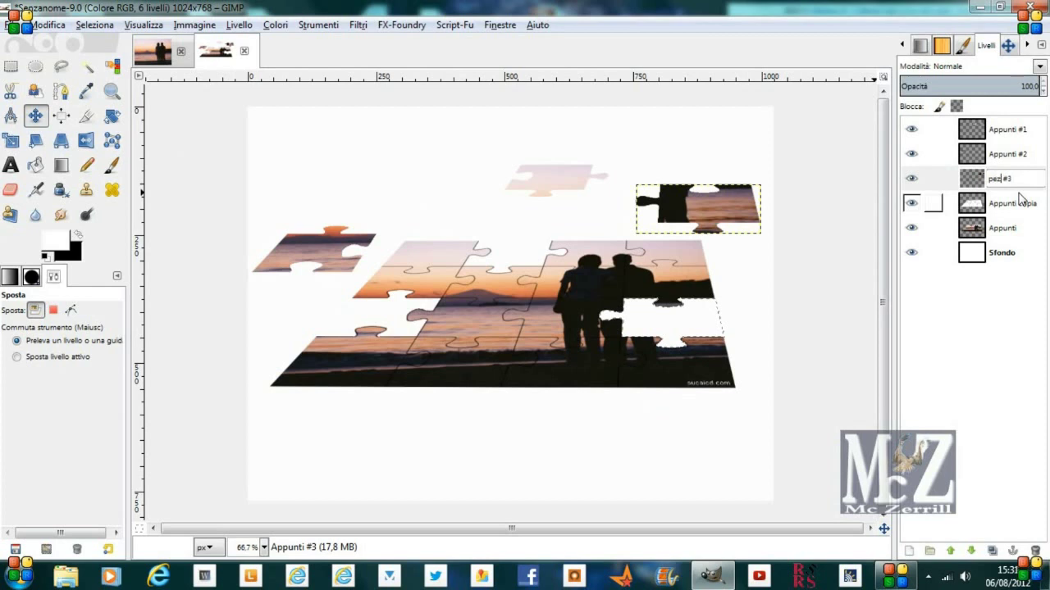
type("zo")
- Rename the three loose-piece layers pezzo #3, pezzo #2 and pezzo #1
key("Return")
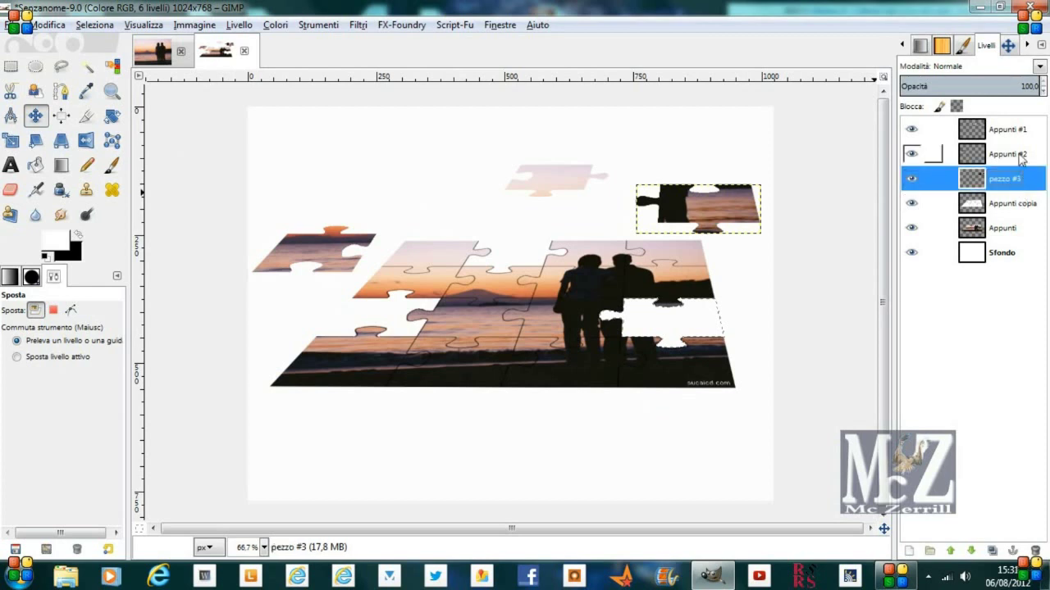
double_click(1019, 156)
left_click(1011, 154)
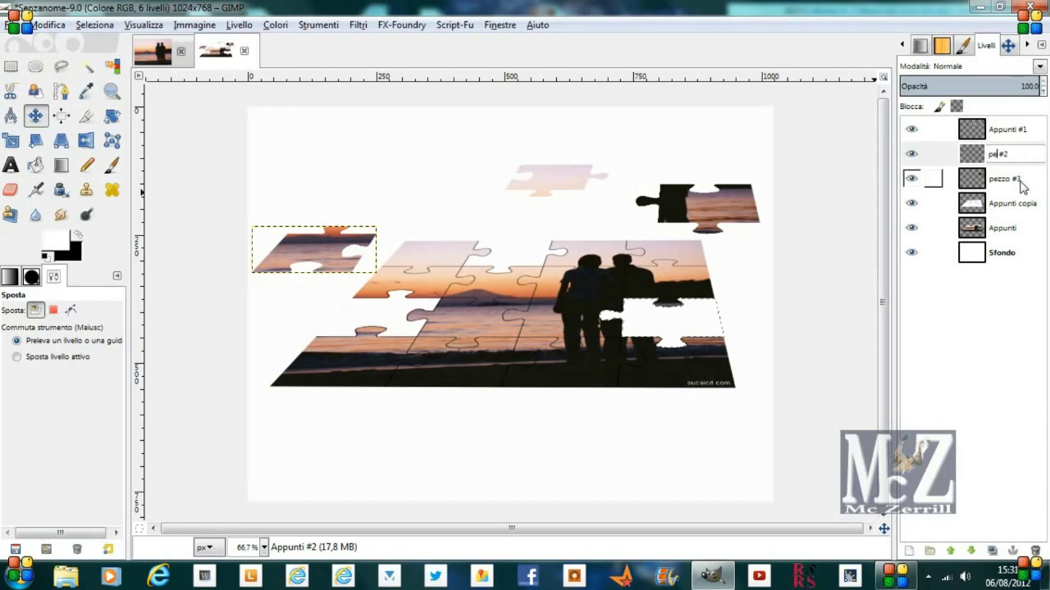
type("zzo")
key("Return")
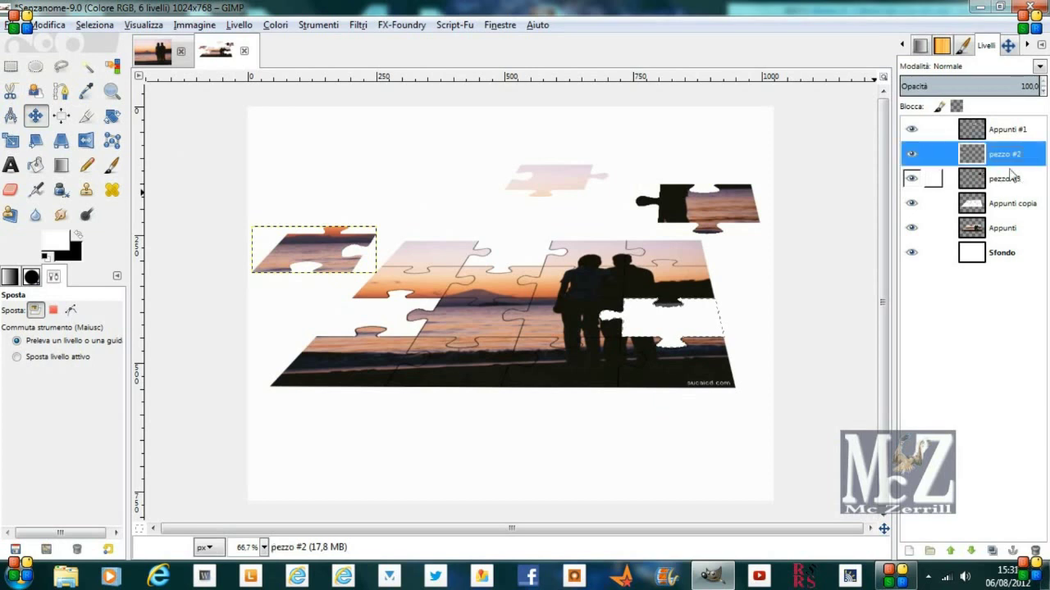
left_click(1019, 130)
double_click(1019, 129)
type("pezzo")
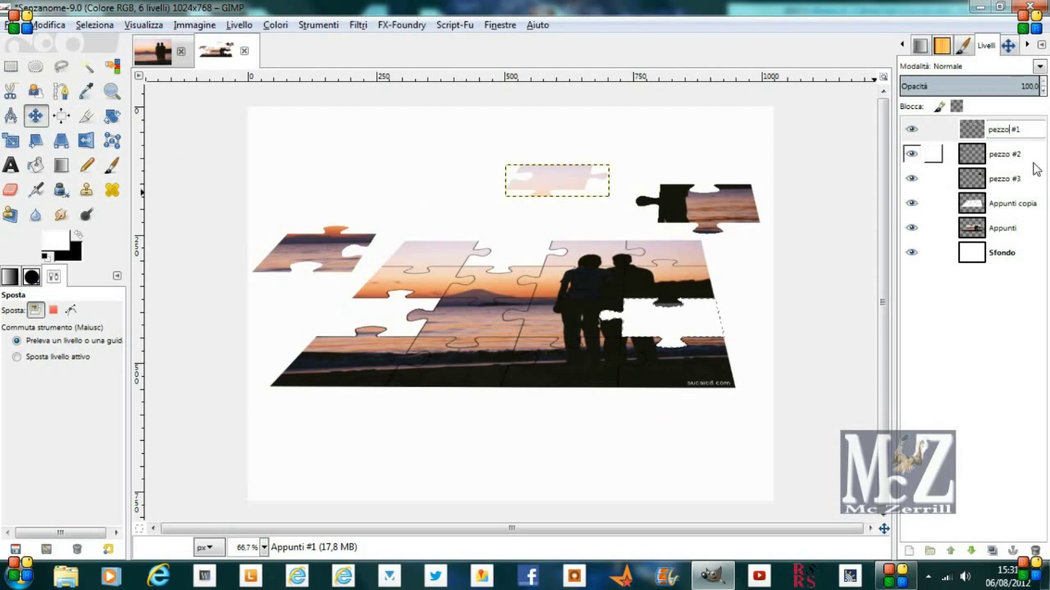
key("Return")
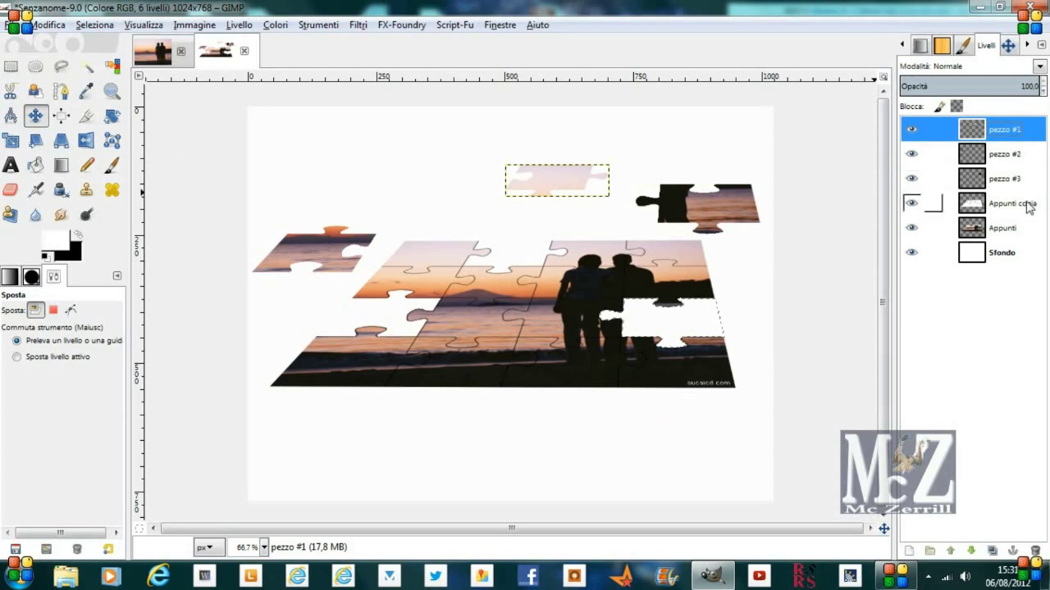
left_click(1012, 230)
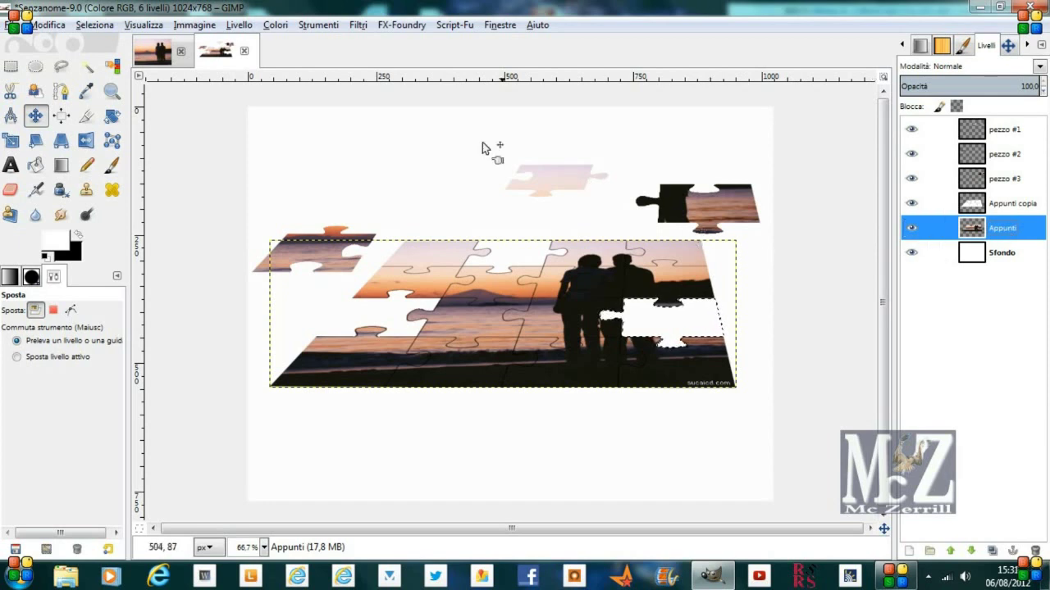
- Clear the current selection and ready the Bucket Fill tool with swapped colours
left_click(94, 25)
left_click(98, 59)
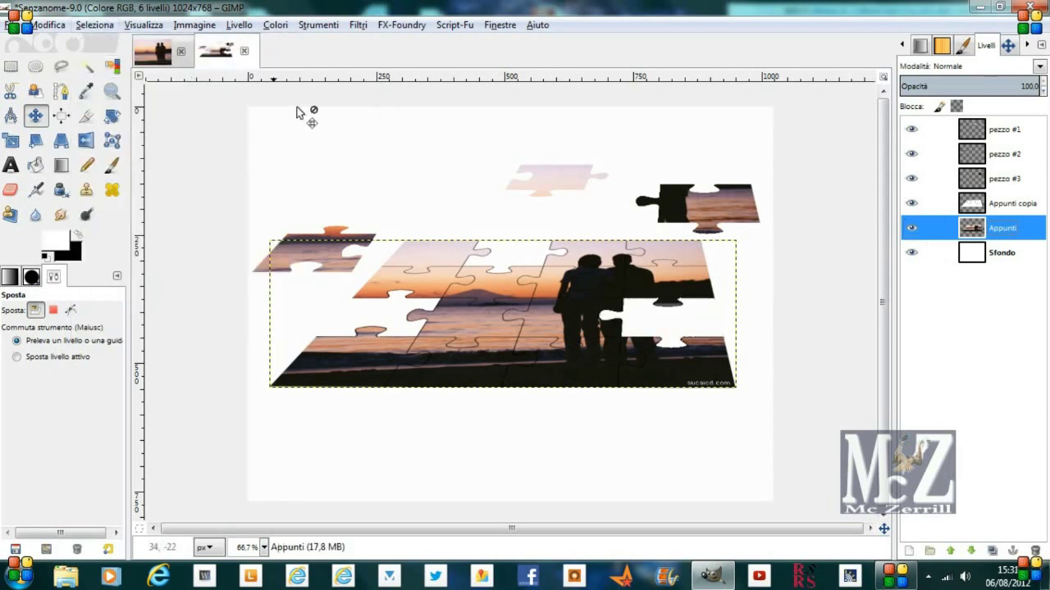
key("shift+b")
key("x")
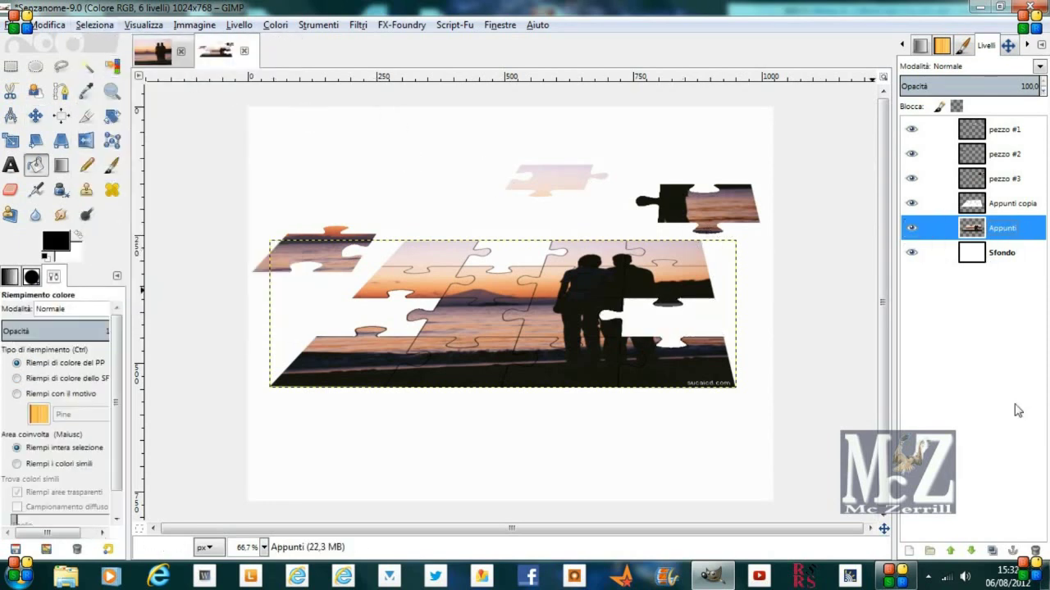
- Duplicate the Appunti layer and load the copy's alpha as a selection via Alfa a selezione
left_click(990, 550)
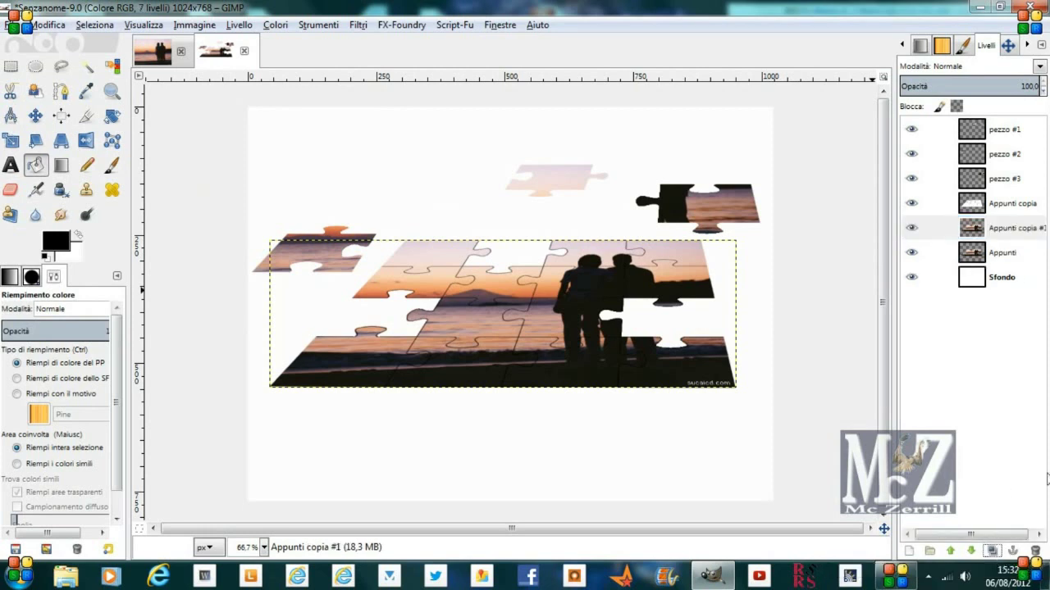
key("u")
key("x")
right_click(1016, 230)
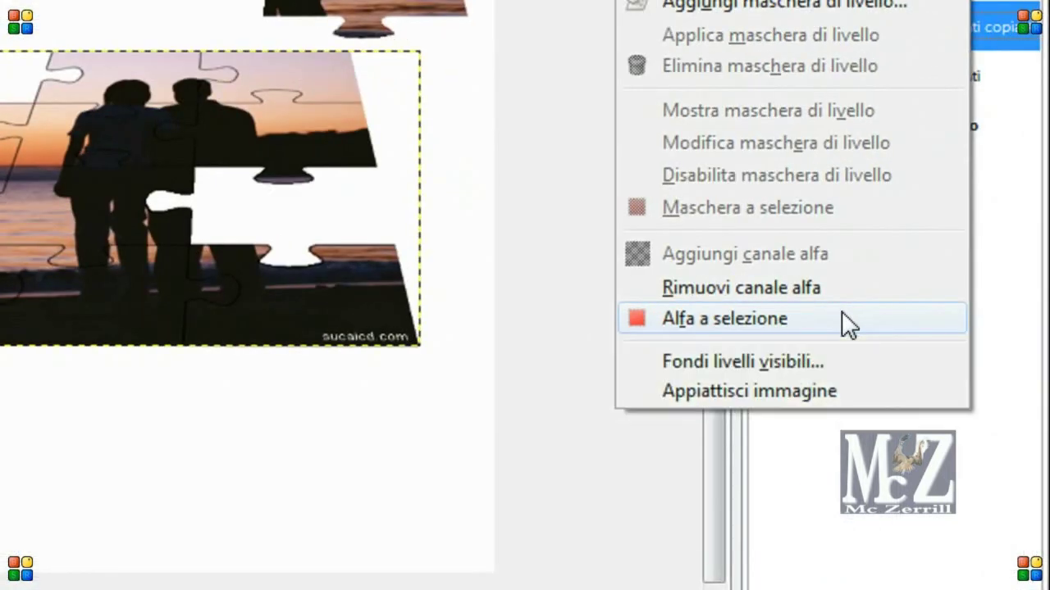
left_click(841, 312)
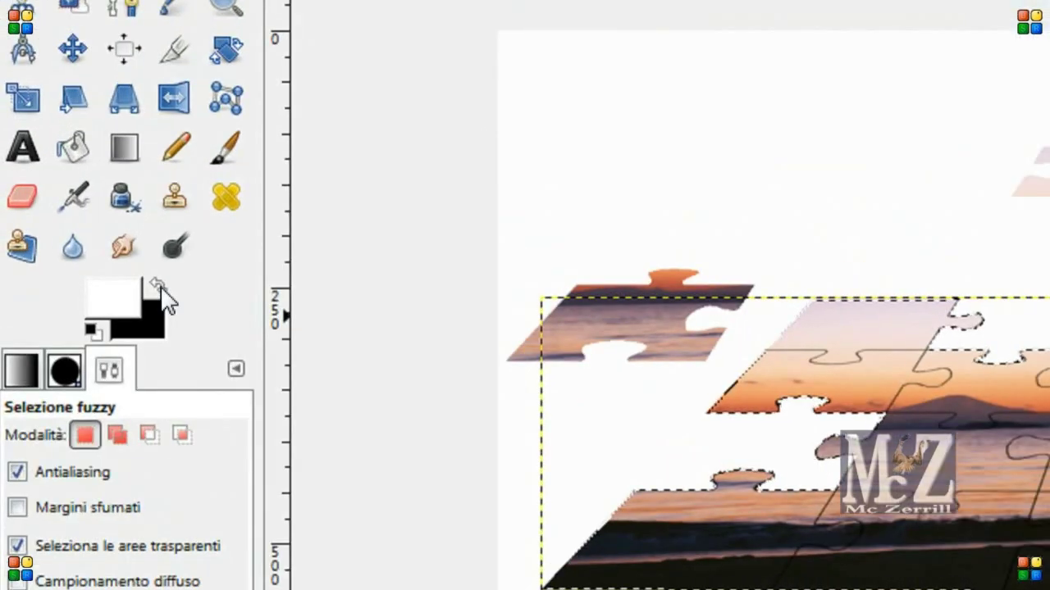
left_click(157, 287)
left_click(72, 149)
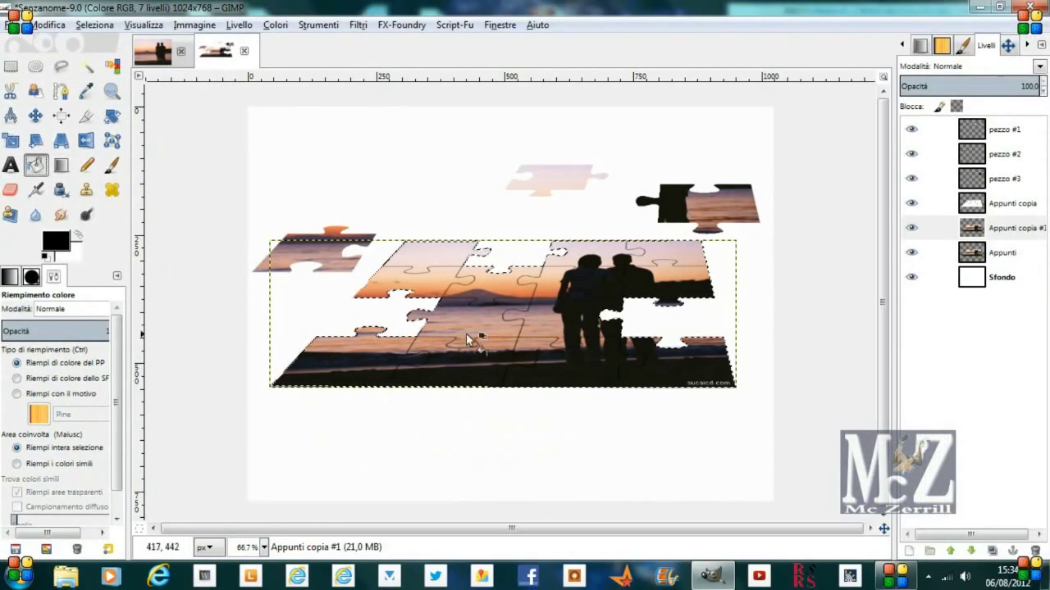
- Fill the selection with black, deselect, and expand Appunti copia #1 to the image size
left_click(487, 325)
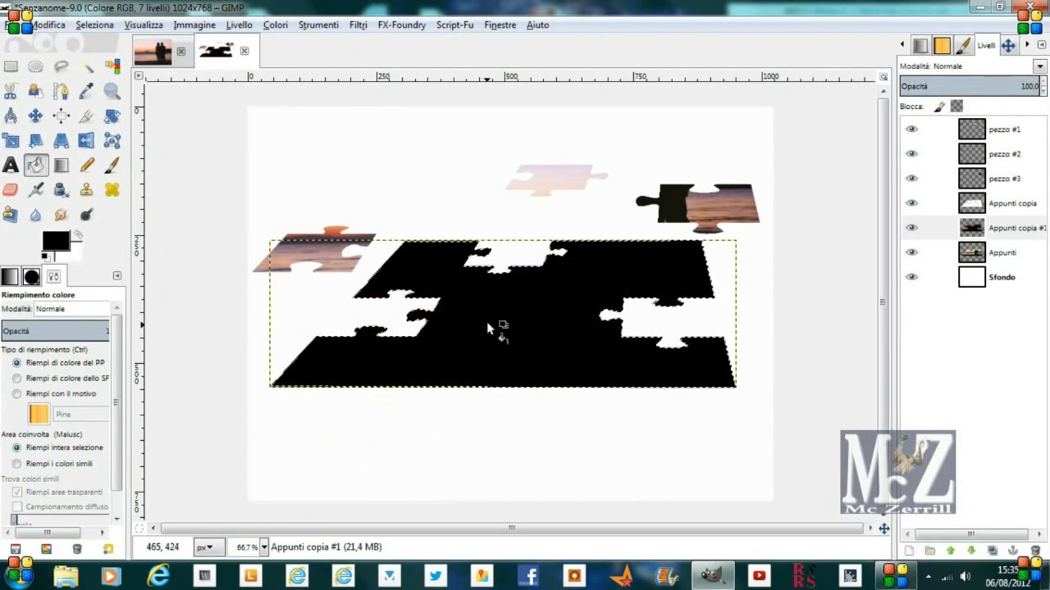
left_click(102, 25)
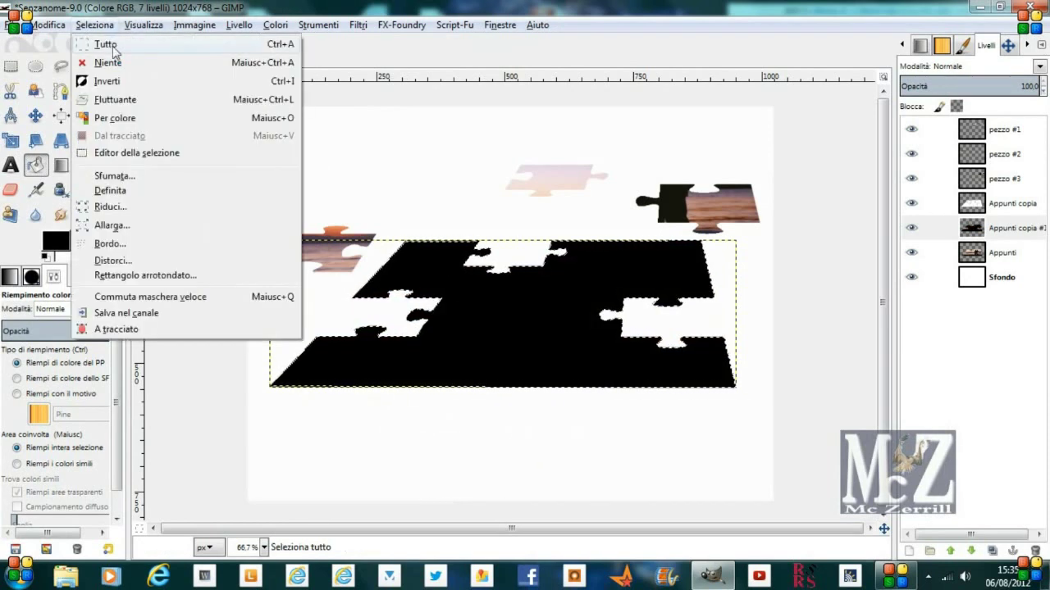
left_click(109, 62)
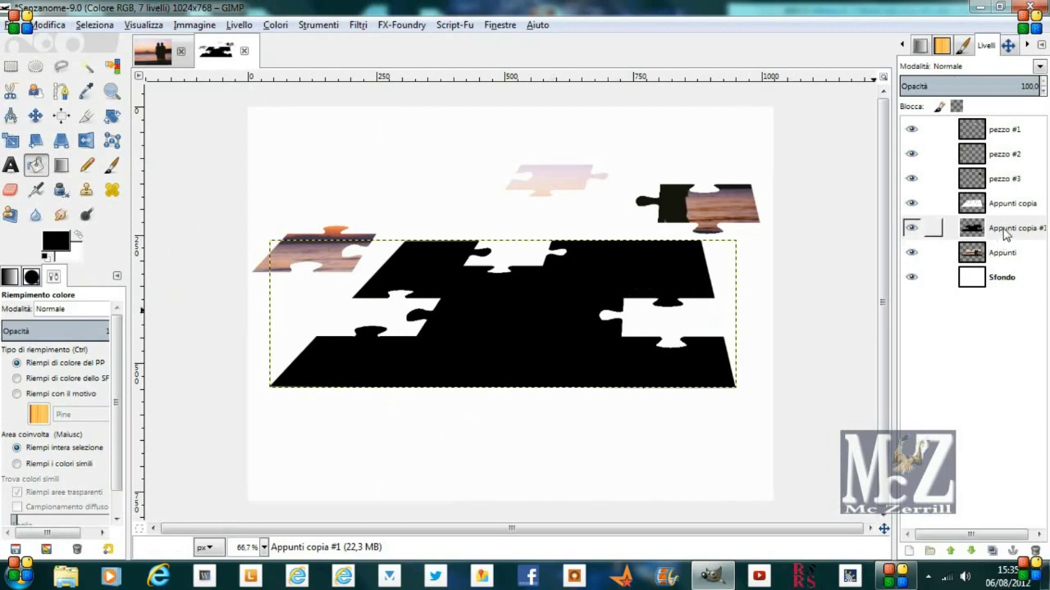
left_click(1008, 230)
right_click(1008, 230)
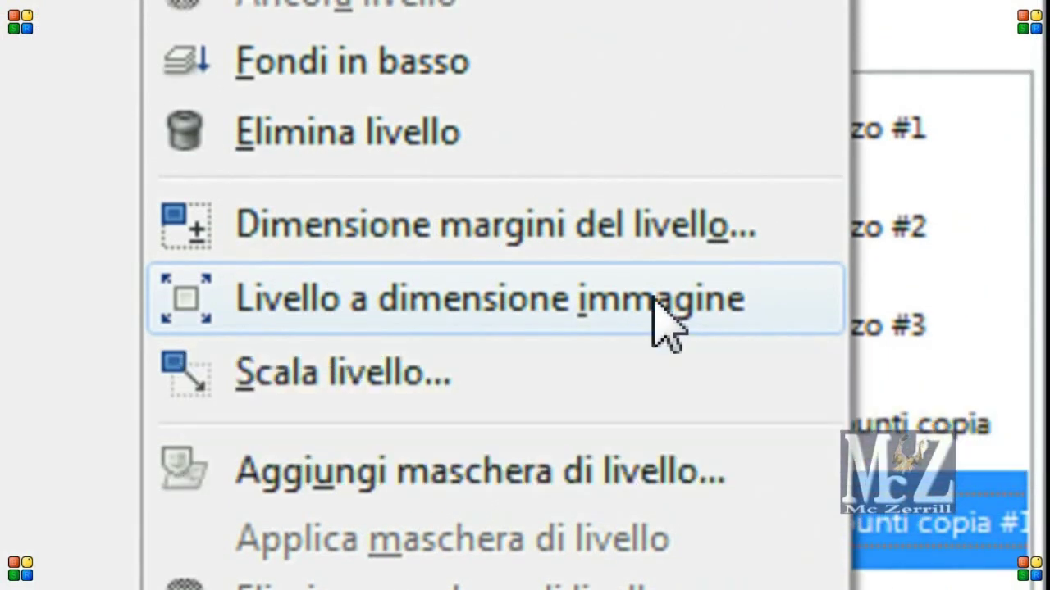
left_click(653, 298)
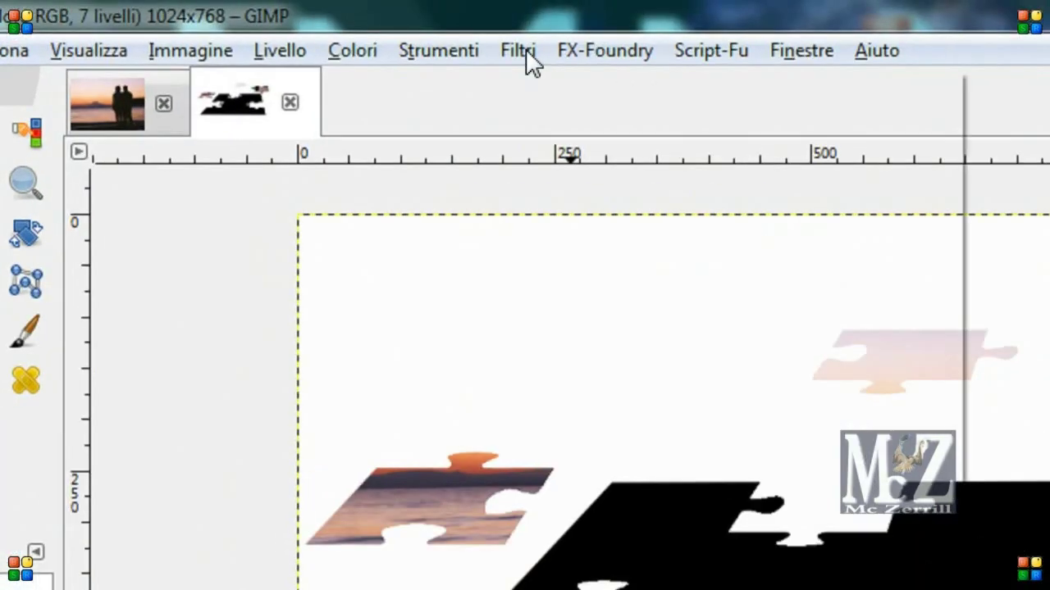
left_click(361, 27)
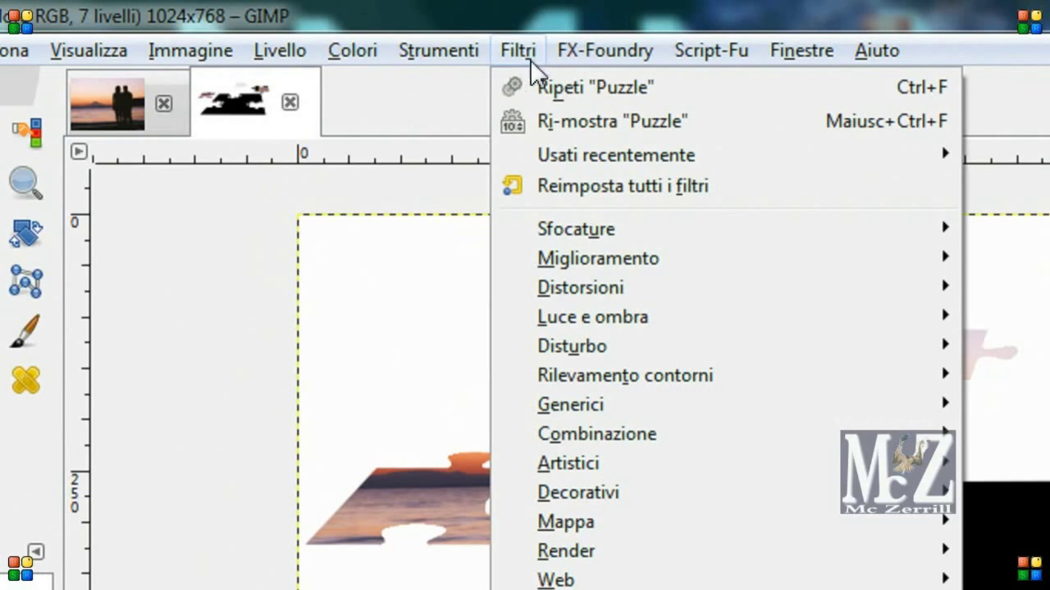
mouse_move(492, 229)
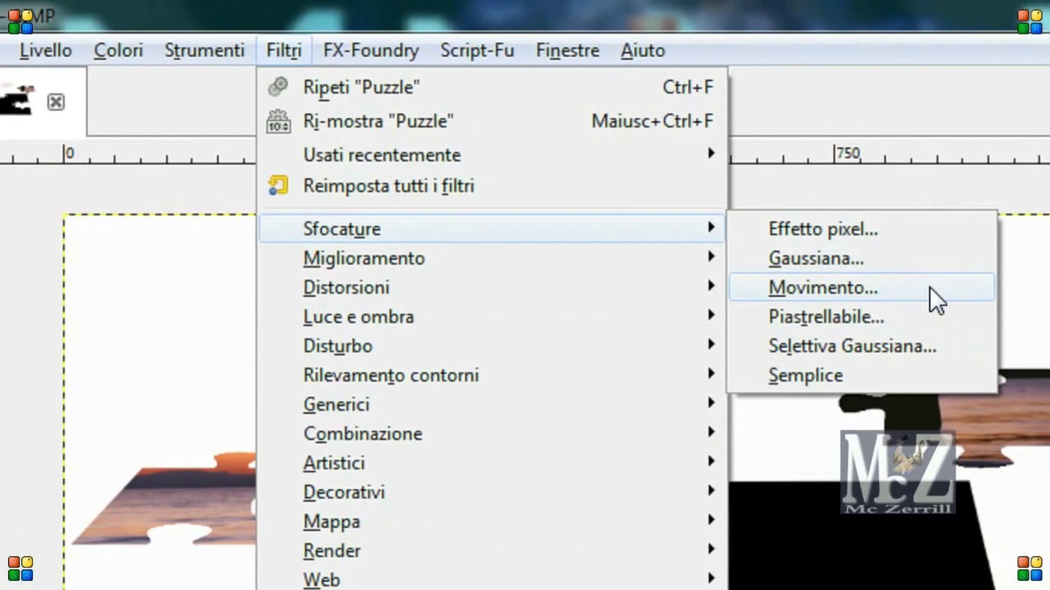
- Apply a Movimento motion blur with length 15 and angle 270 to the black silhouette
left_click(900, 287)
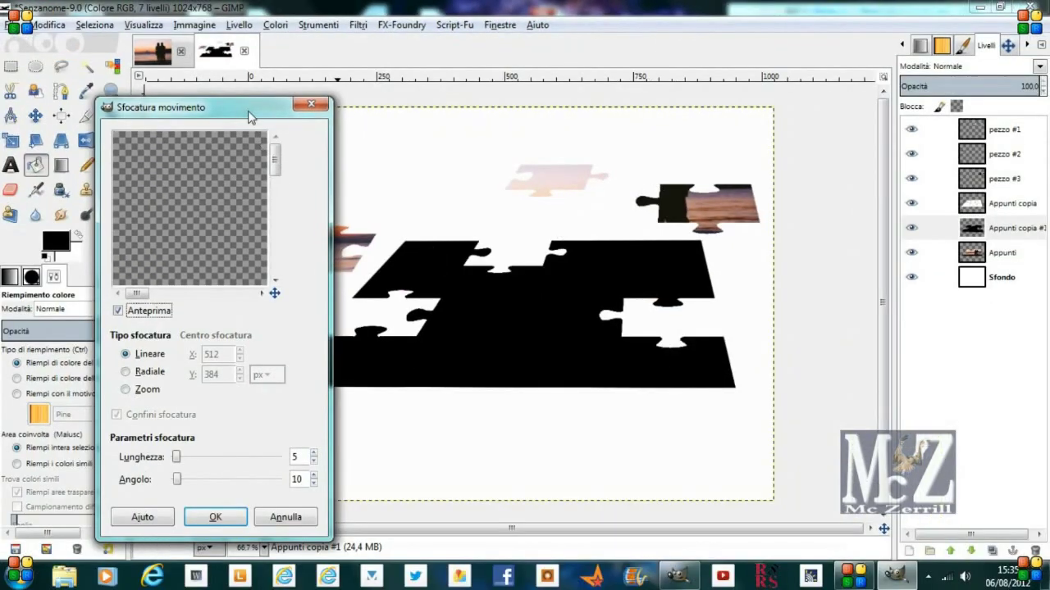
mouse_move(250, 116)
left_mouse_down()
mouse_move(431, 105)
mouse_move(494, 72)
left_mouse_up()
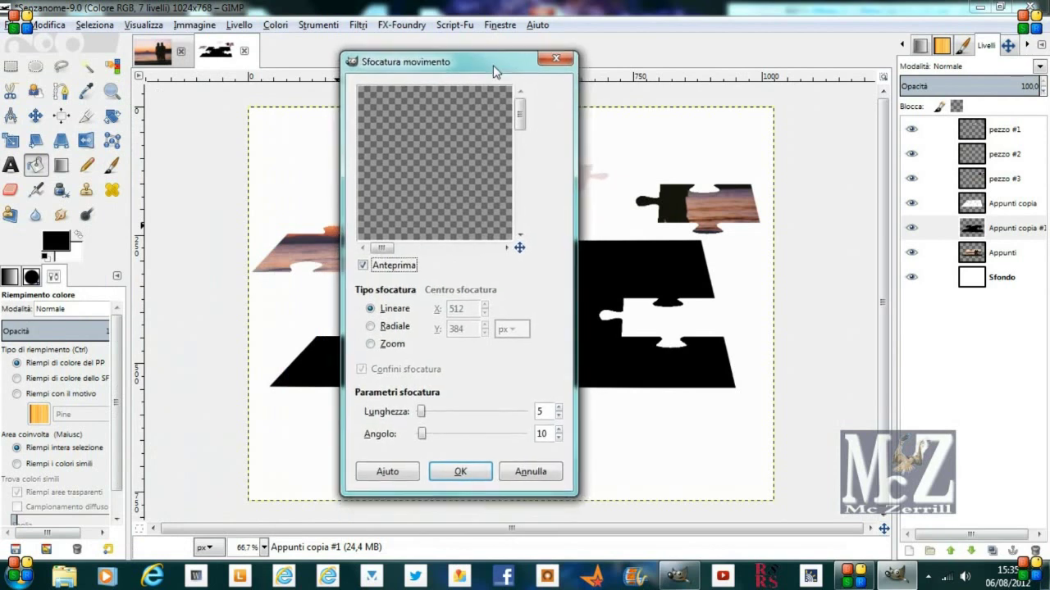
left_click(558, 408)
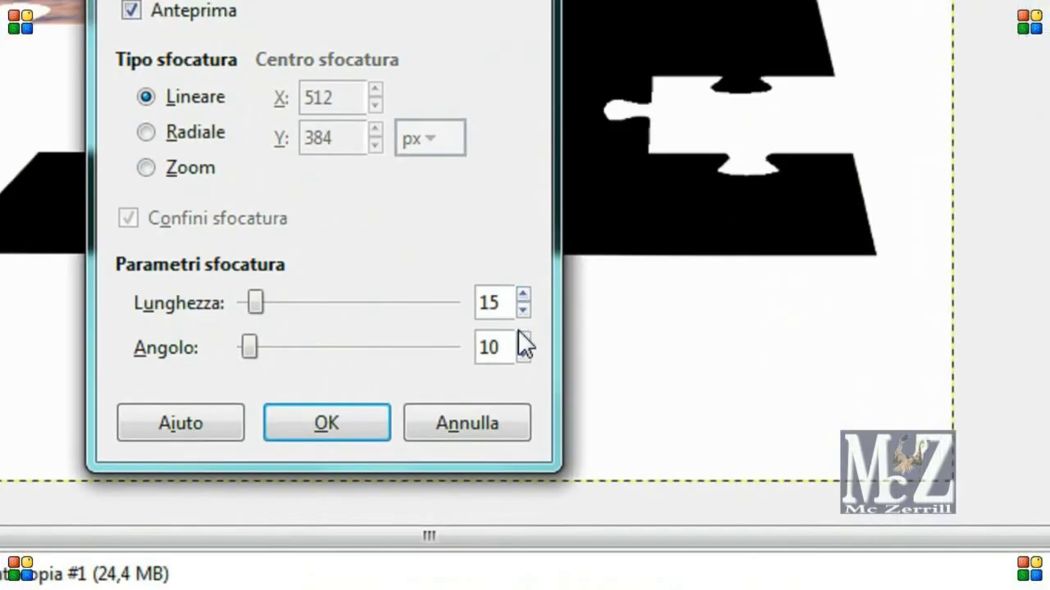
left_click_drag(502, 348, 463, 355)
type("270")
left_click(347, 422)
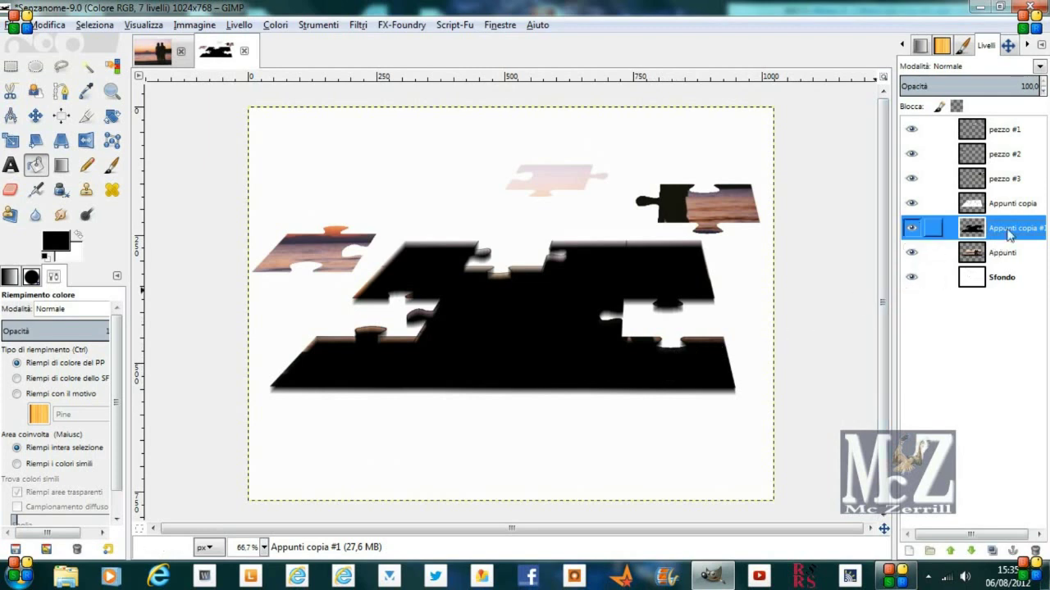
- Make four more shadow copies and merge Appunti copia #7 through #2 down into #1
left_click(992, 551)
left_click(992, 551)
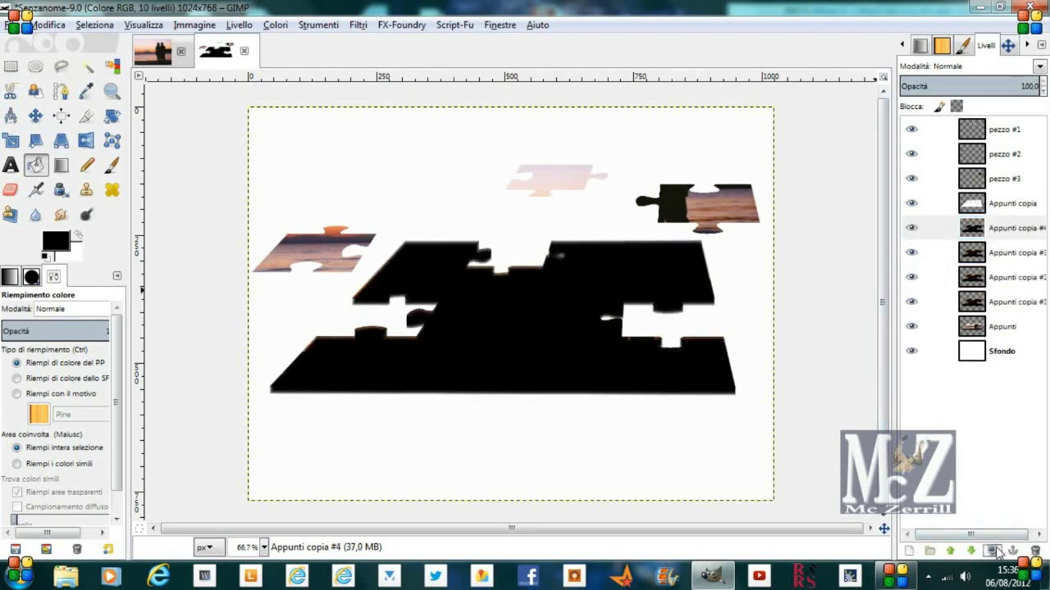
left_click(994, 551)
left_click(993, 551)
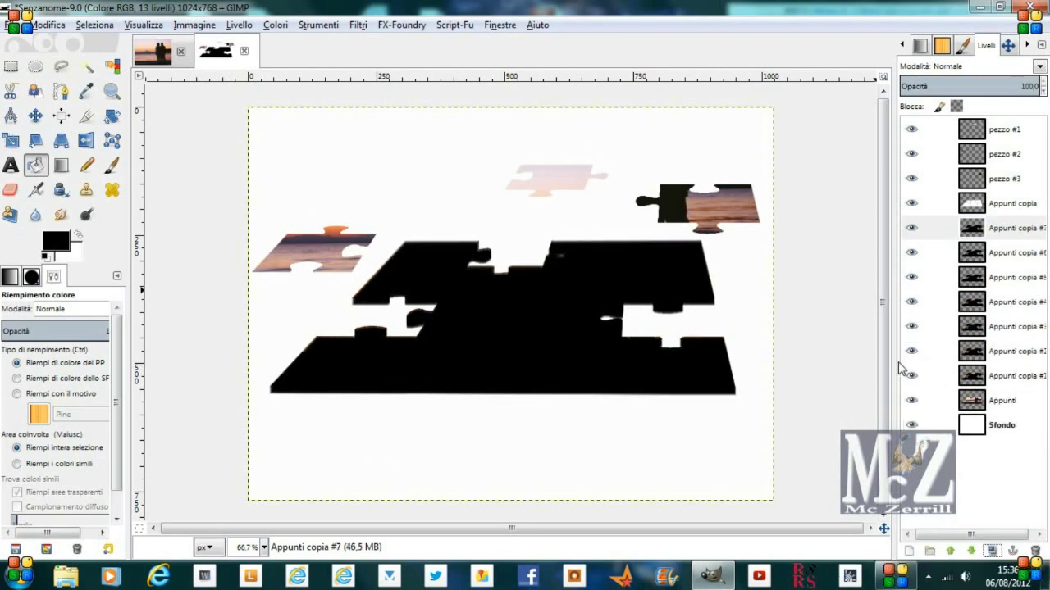
left_click_drag(892, 359, 858, 358)
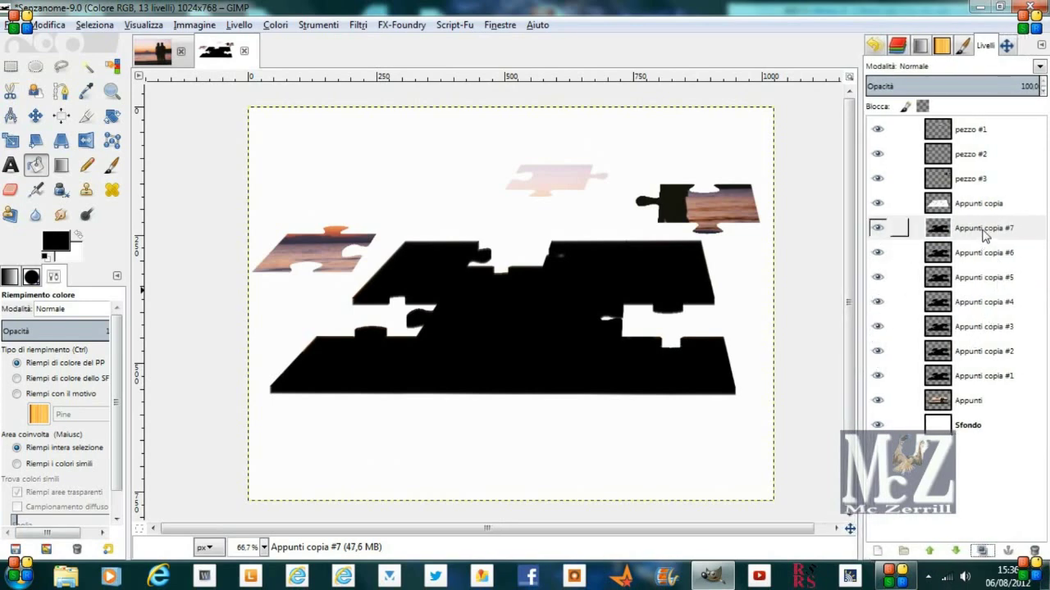
right_click(983, 233)
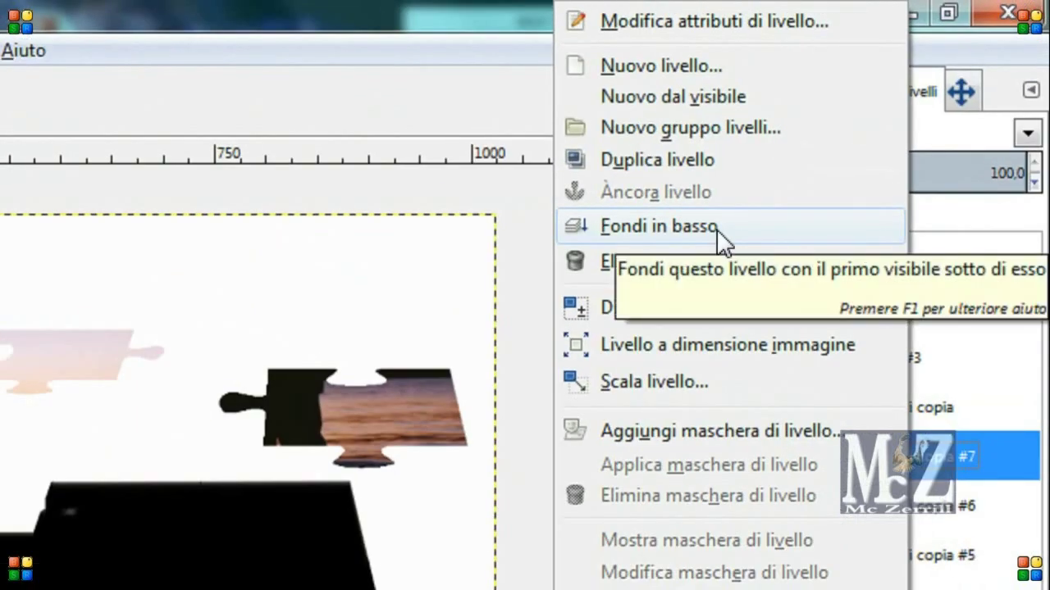
left_click(718, 231)
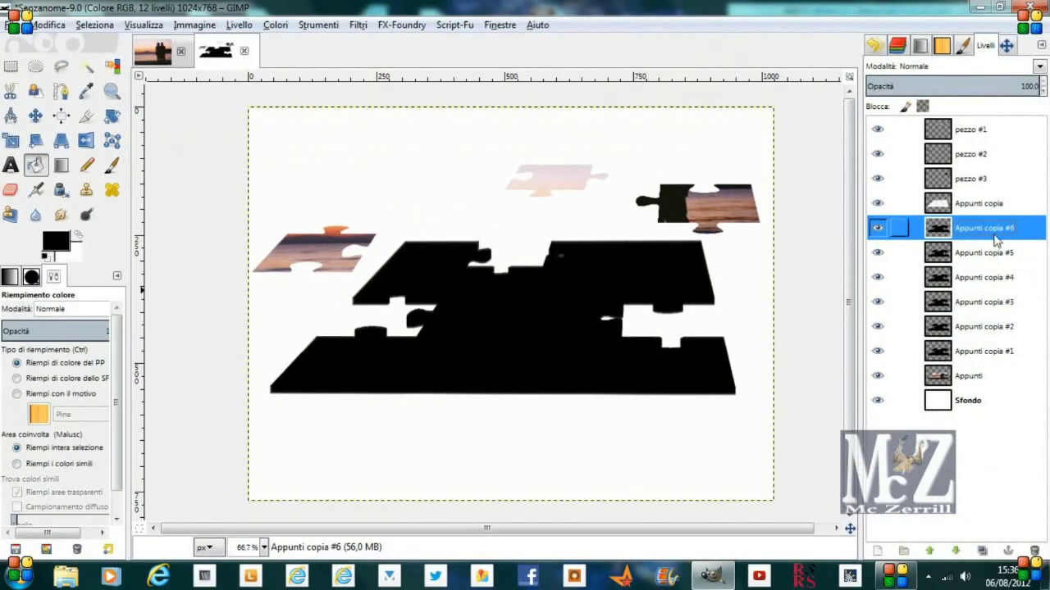
right_click(995, 235)
left_click(892, 108)
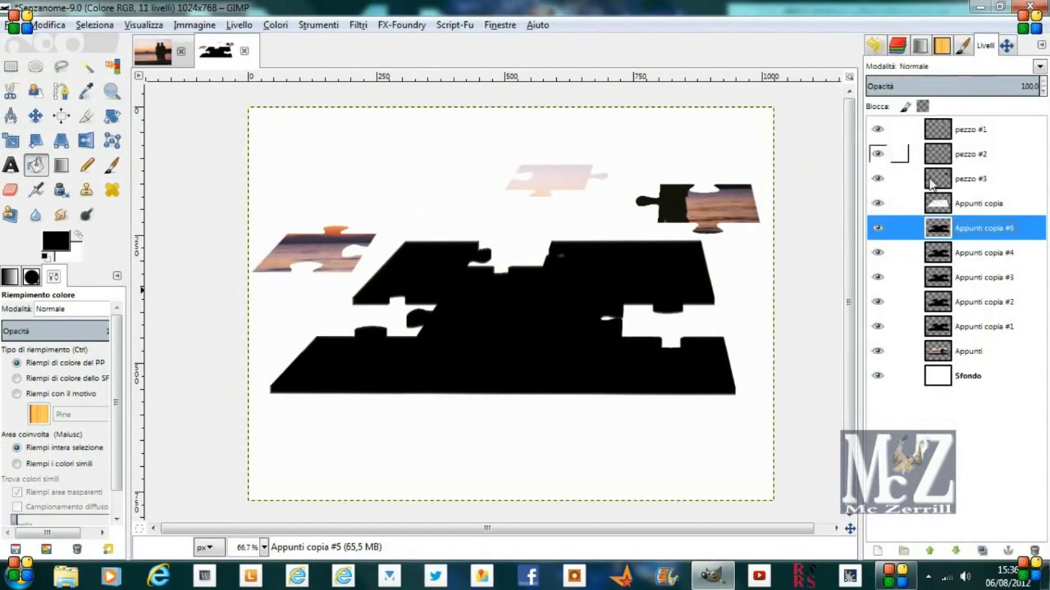
right_click(993, 237)
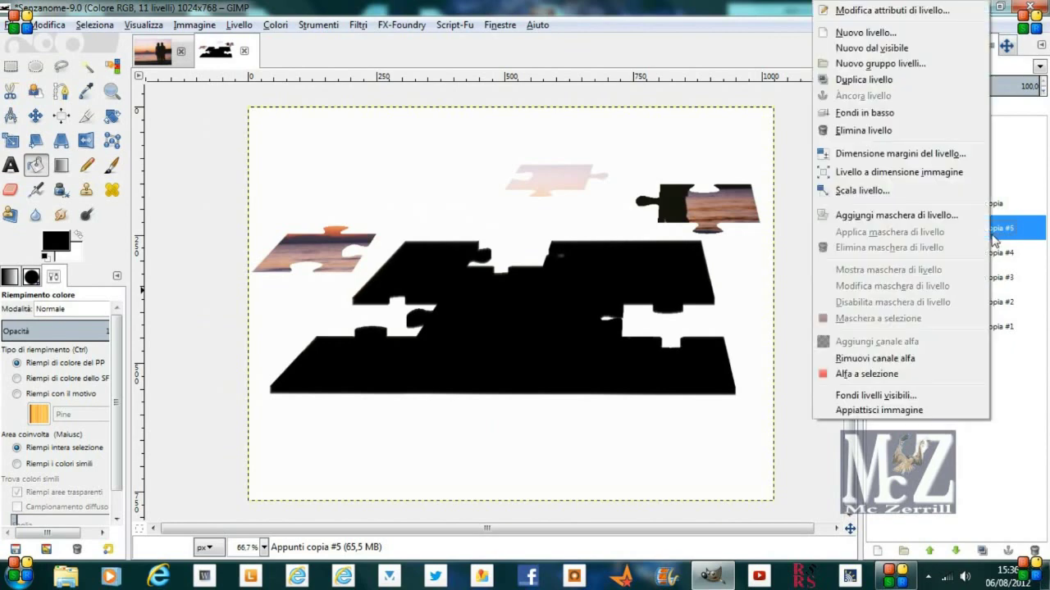
left_click(885, 114)
right_click(988, 236)
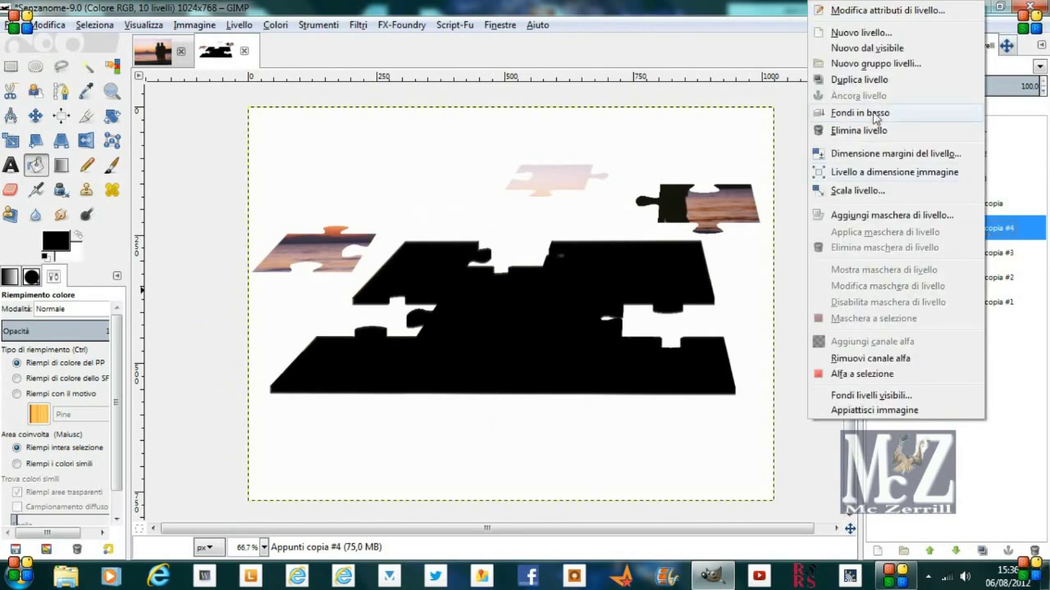
left_click(873, 113)
right_click(977, 229)
left_click(873, 113)
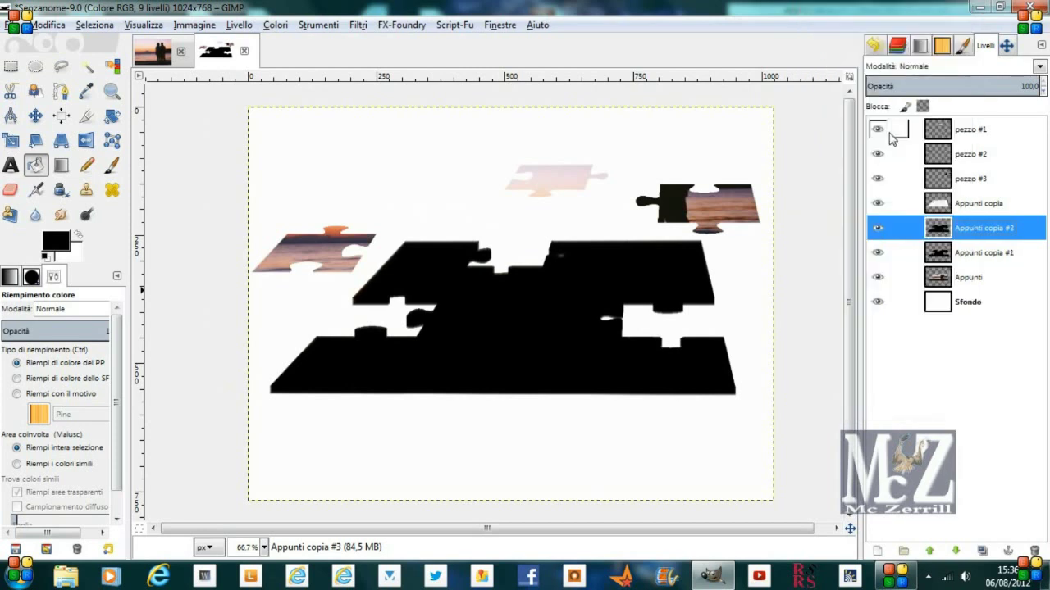
right_click(976, 228)
left_click(874, 113)
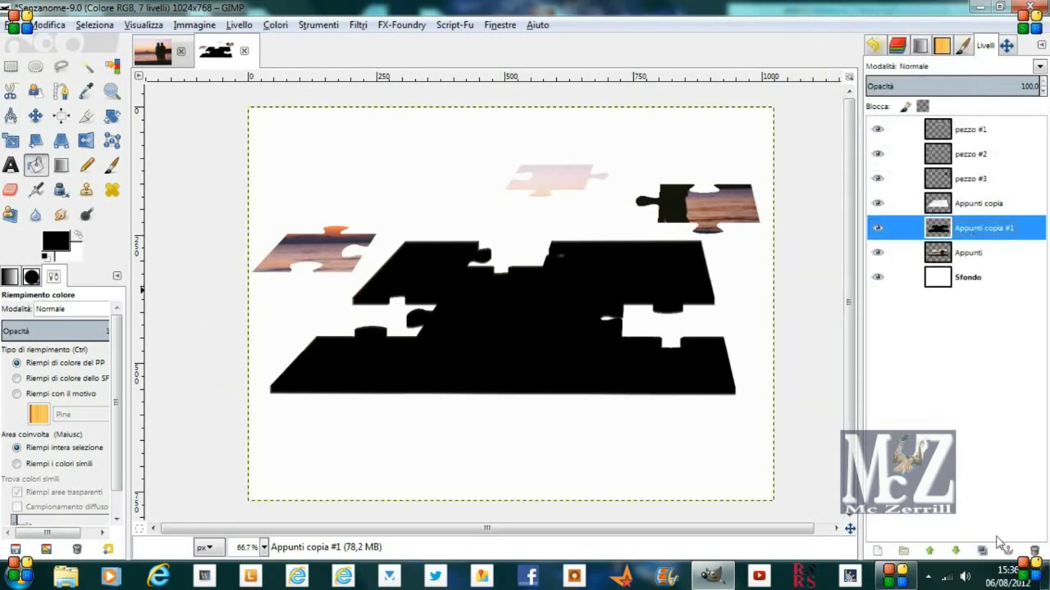
- Add three more shadow copies and merge #6 through #2 down into Appunti copia #1
left_click(982, 551)
left_click(982, 551)
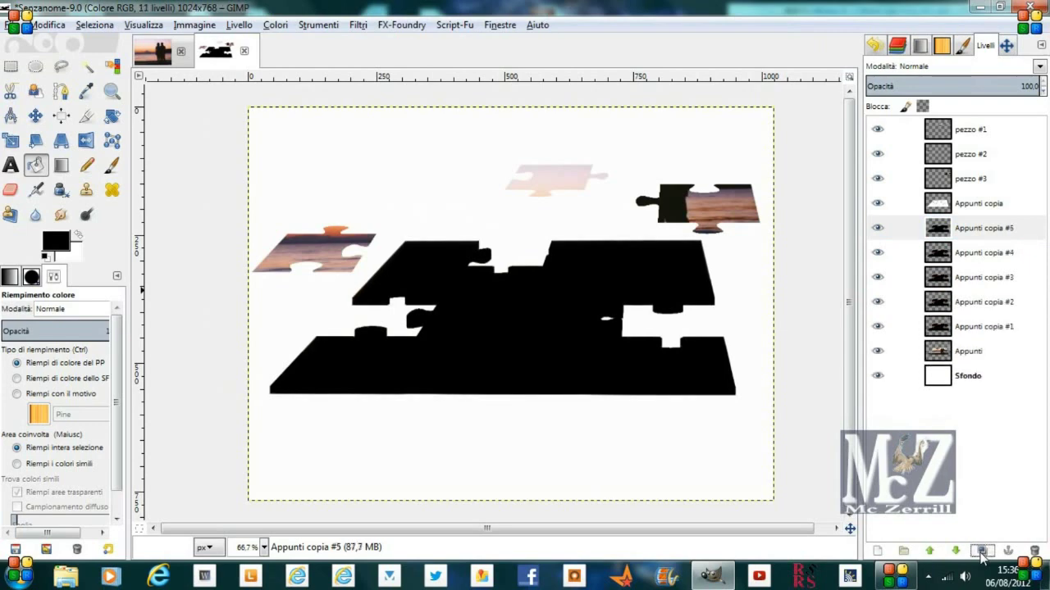
left_click(982, 551)
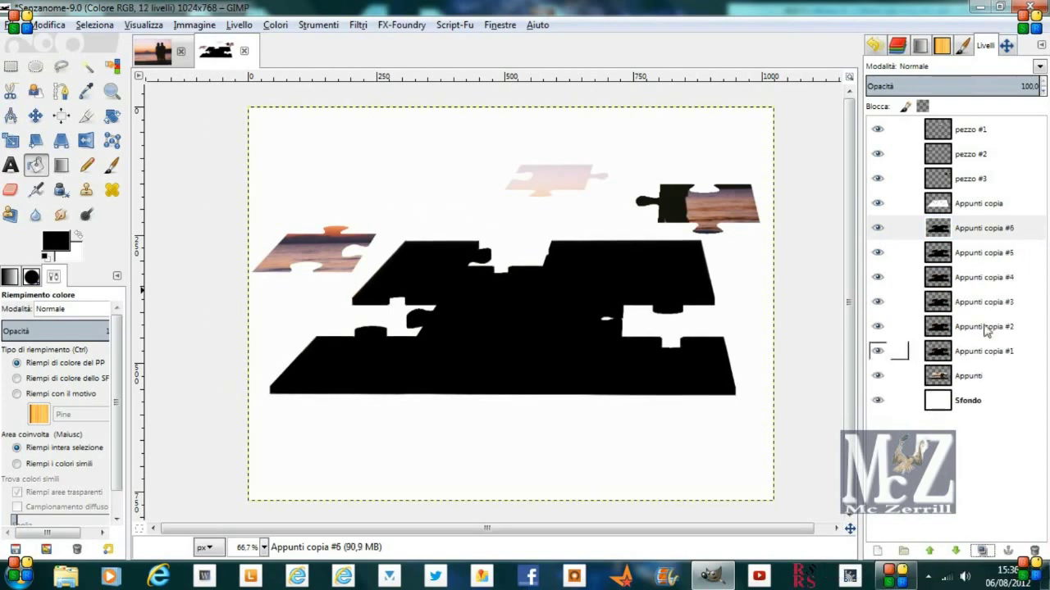
right_click(987, 236)
left_click(878, 113)
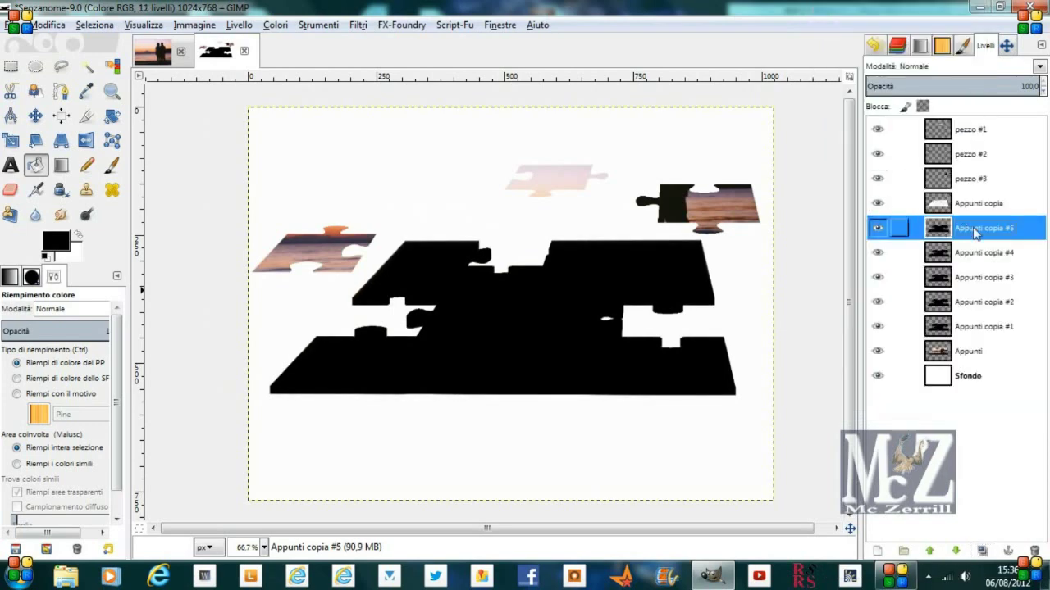
right_click(975, 232)
left_click(886, 122)
right_click(983, 231)
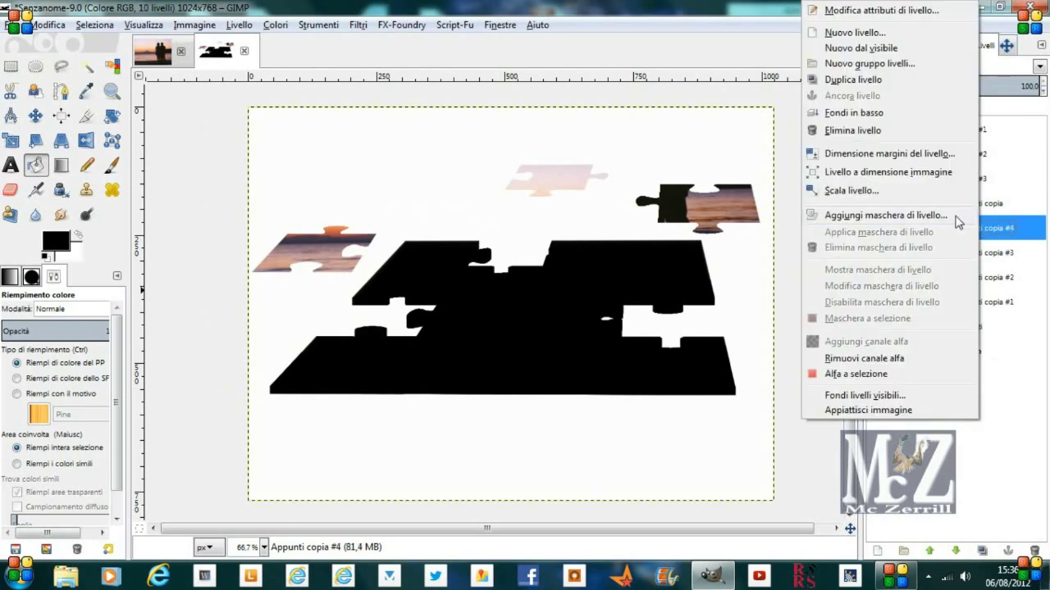
left_click(892, 121)
right_click(977, 231)
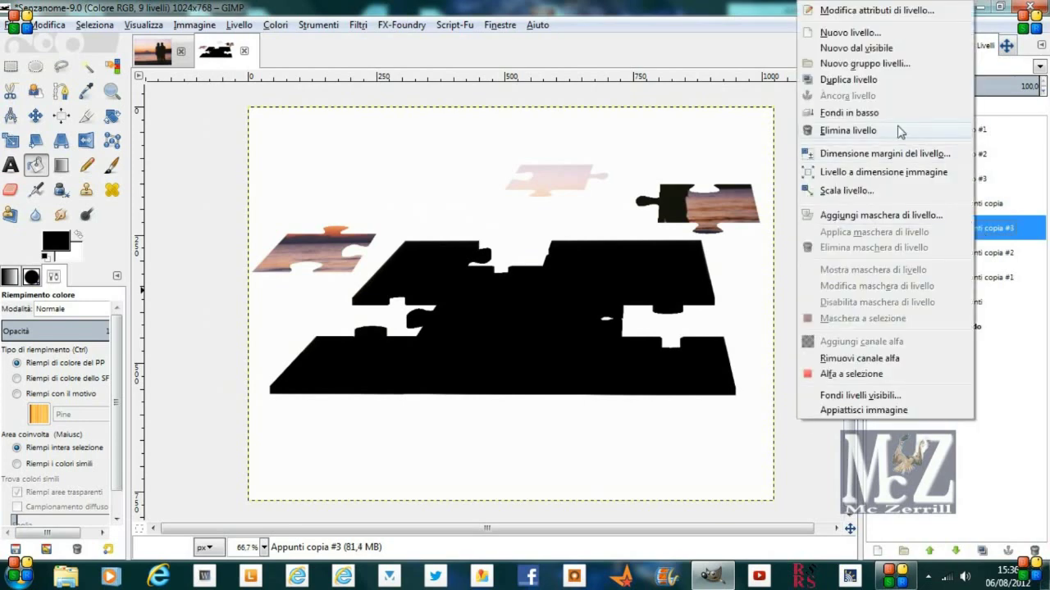
left_click(886, 116)
right_click(981, 231)
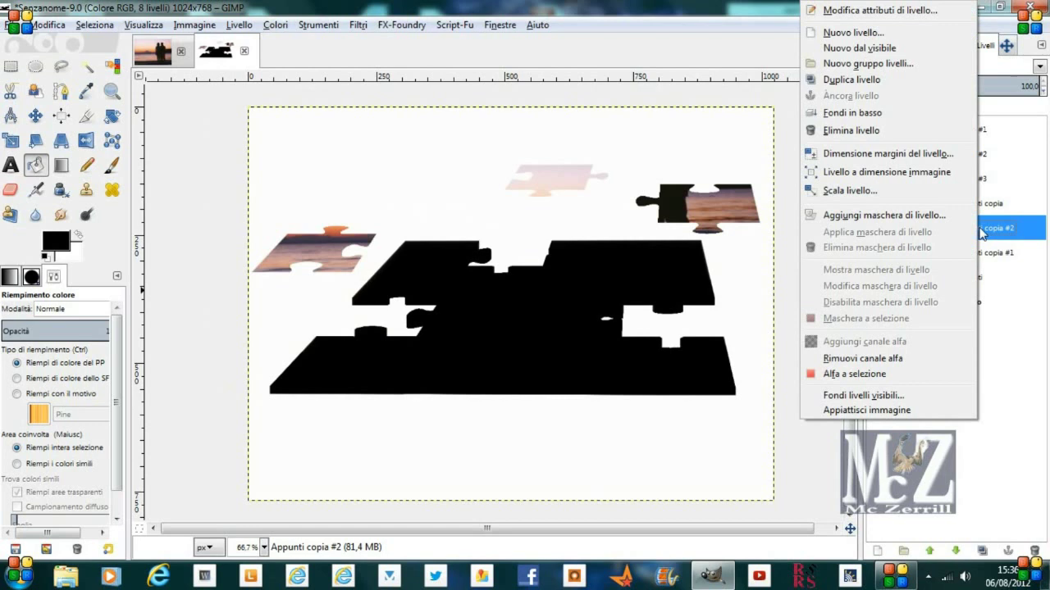
left_click(885, 116)
- Add further shadow copies, delete the extra #6, and merge #5 through #2 into Appunti copia #1
left_click(981, 550)
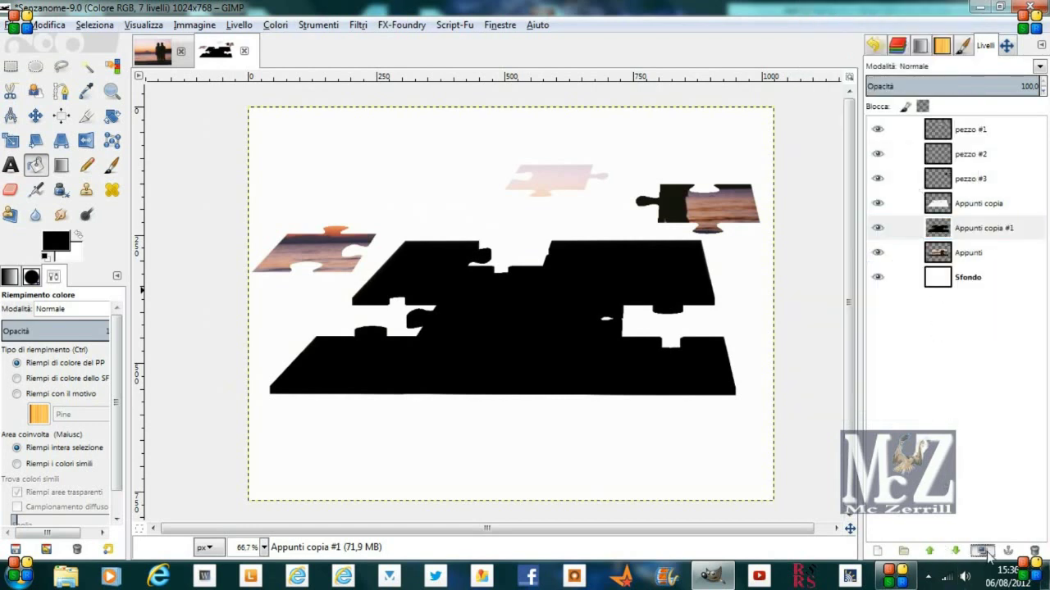
left_click(982, 550)
left_click(982, 551)
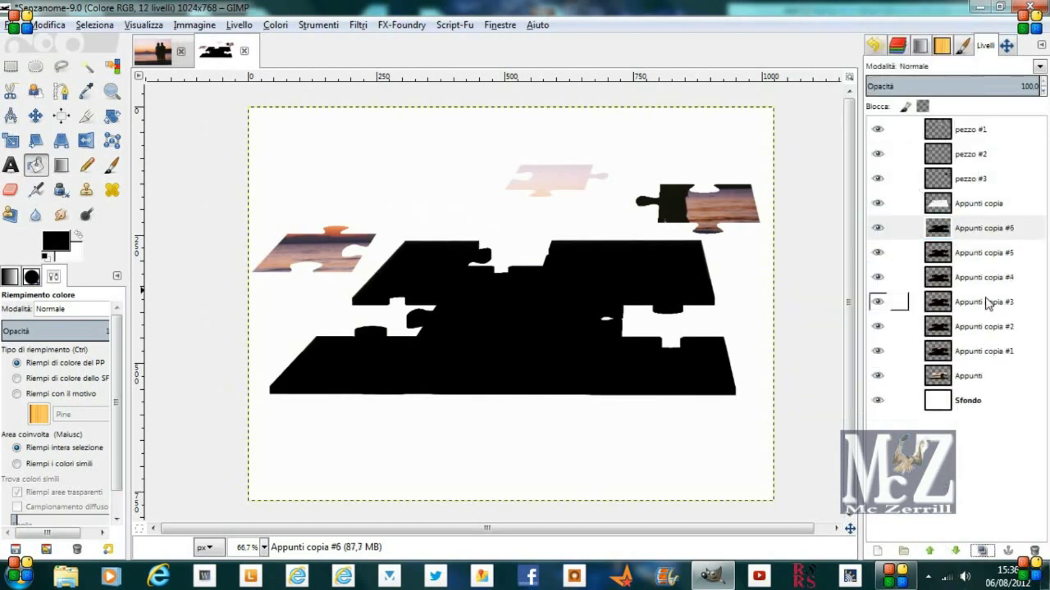
left_click(1034, 550)
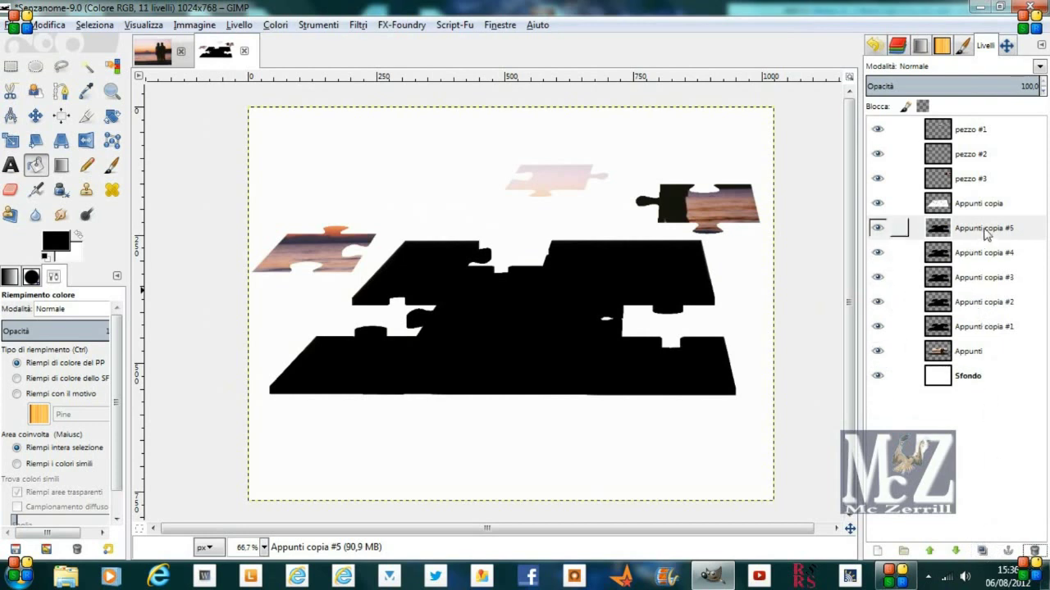
right_click(986, 233)
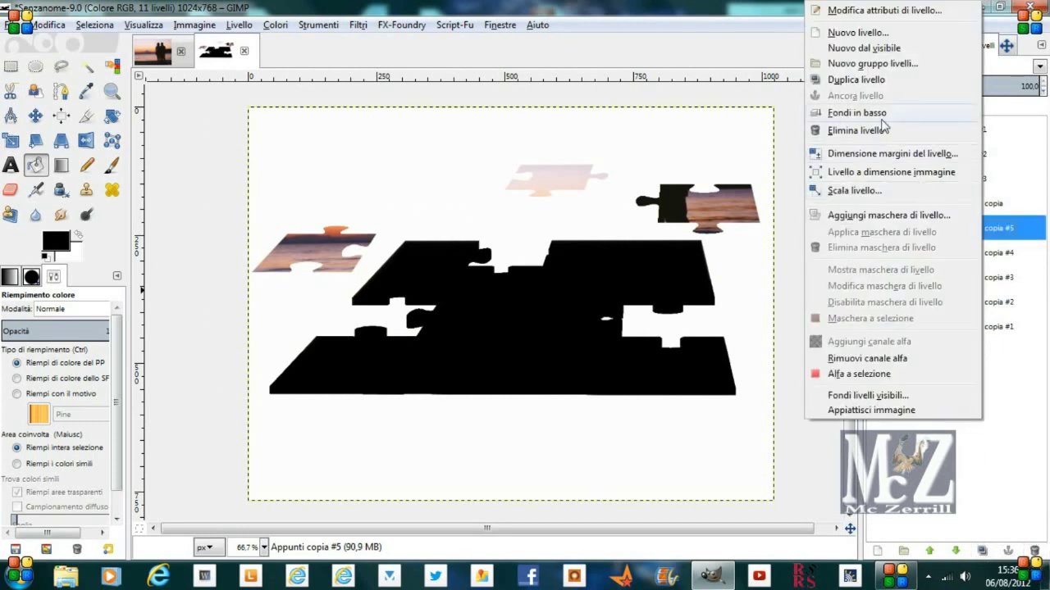
left_click(883, 121)
right_click(982, 230)
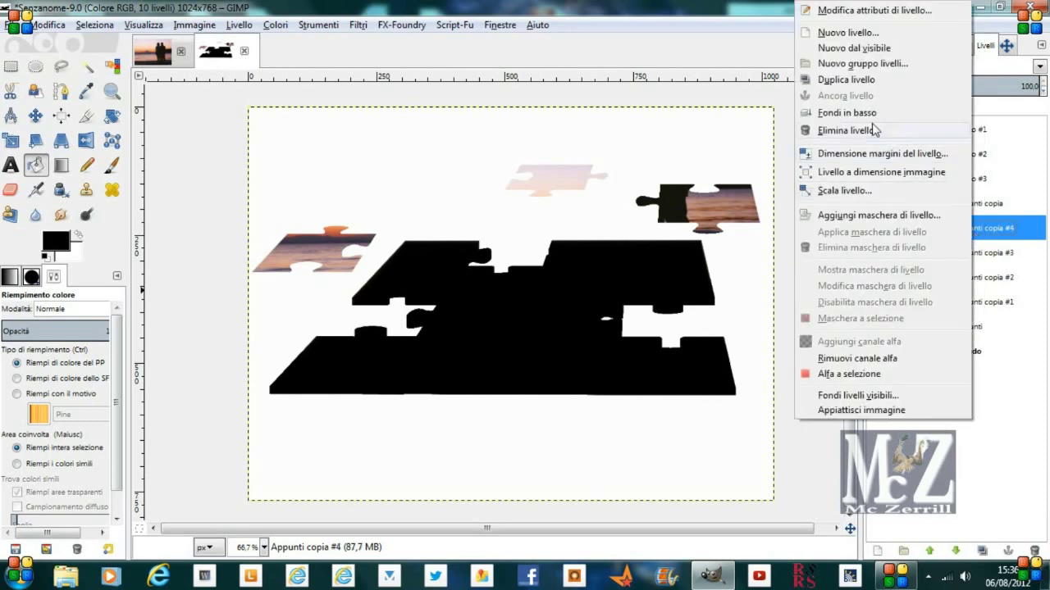
left_click(882, 115)
right_click(992, 228)
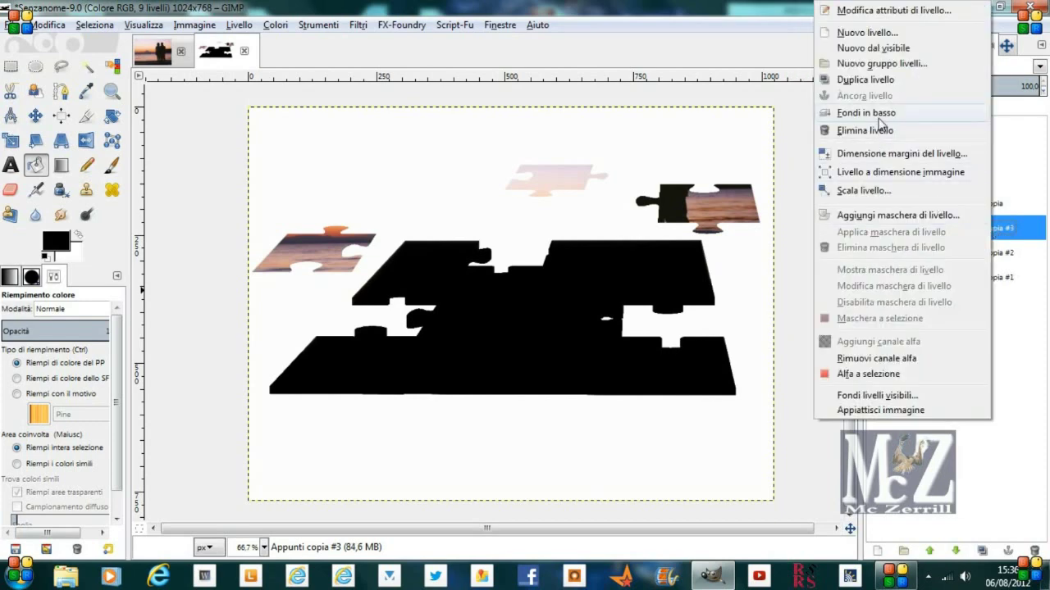
left_click(881, 116)
right_click(987, 234)
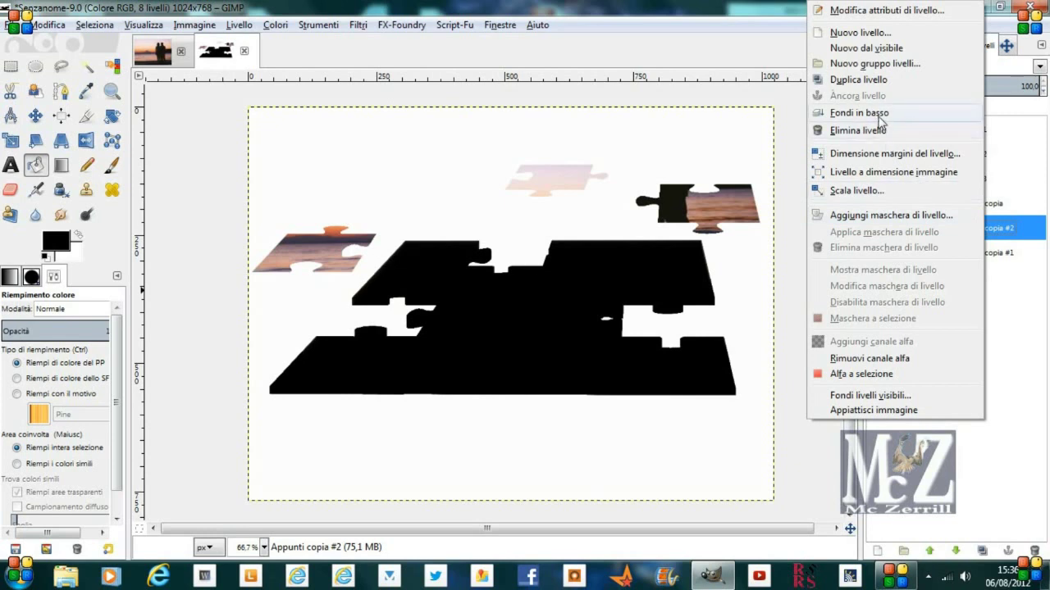
left_click(871, 112)
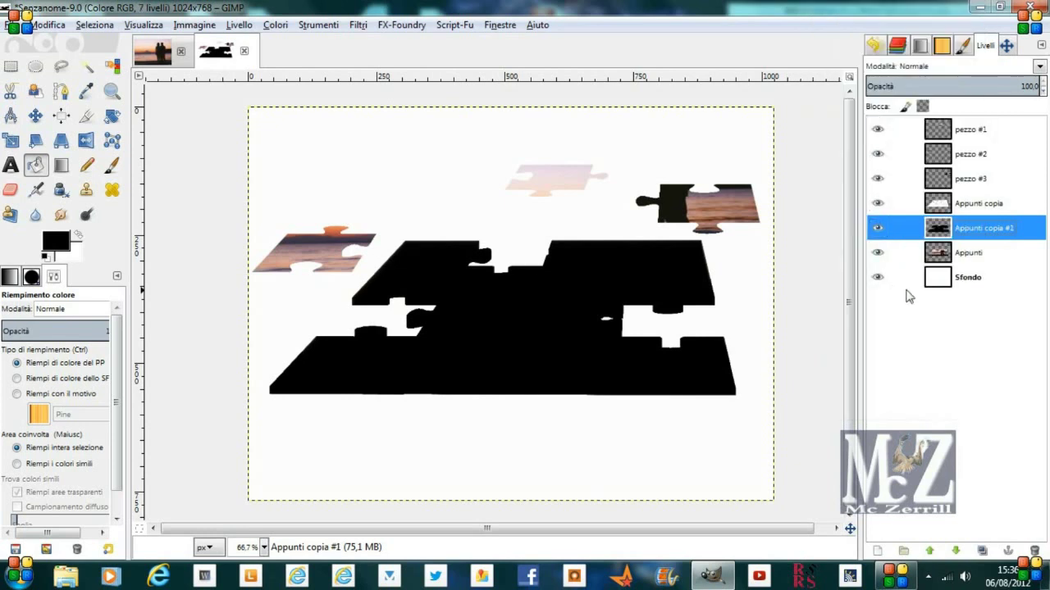
- Move the Appunti photo layer above the black shadow and merge it down with Fondi in basso
left_click(975, 256)
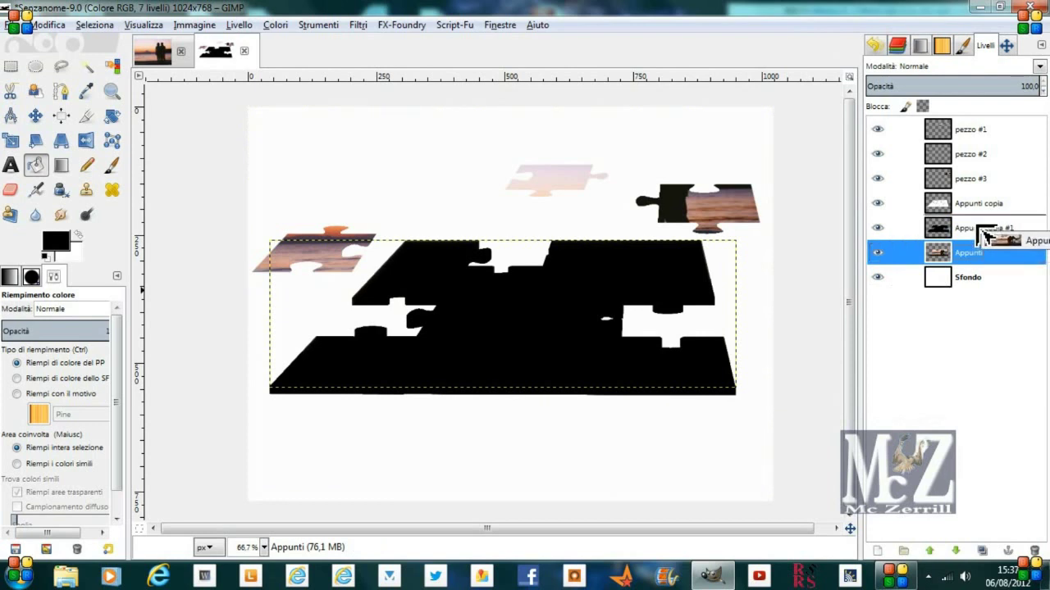
left_click_drag(977, 250, 976, 229)
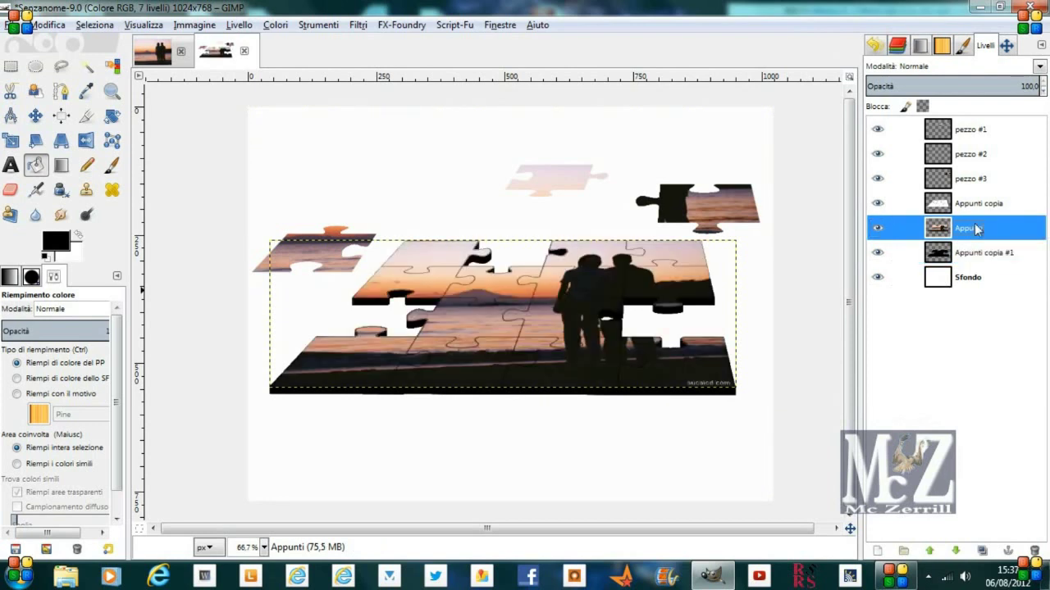
right_click(975, 229)
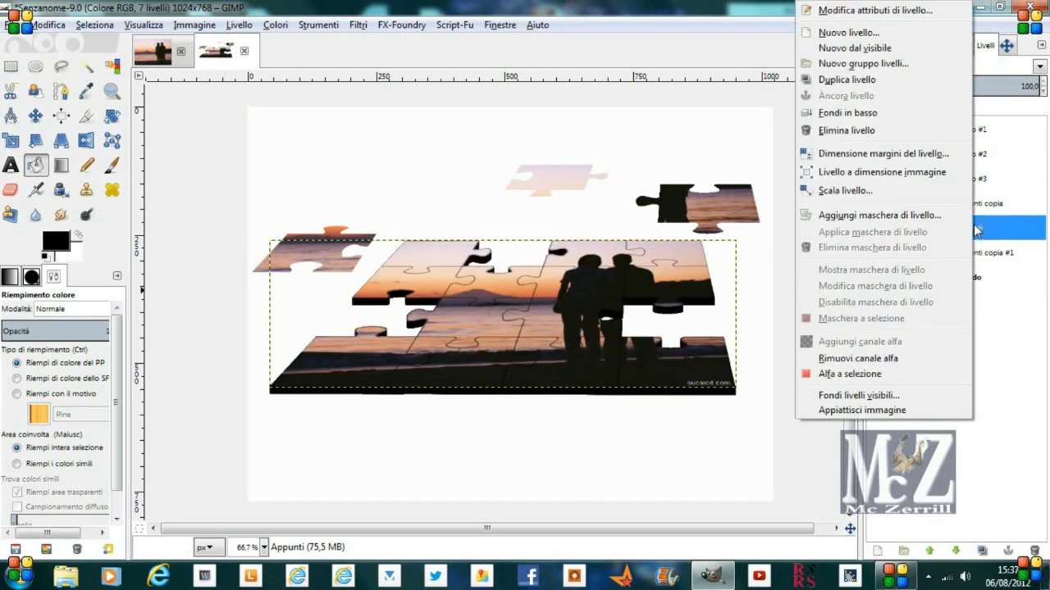
left_click(894, 112)
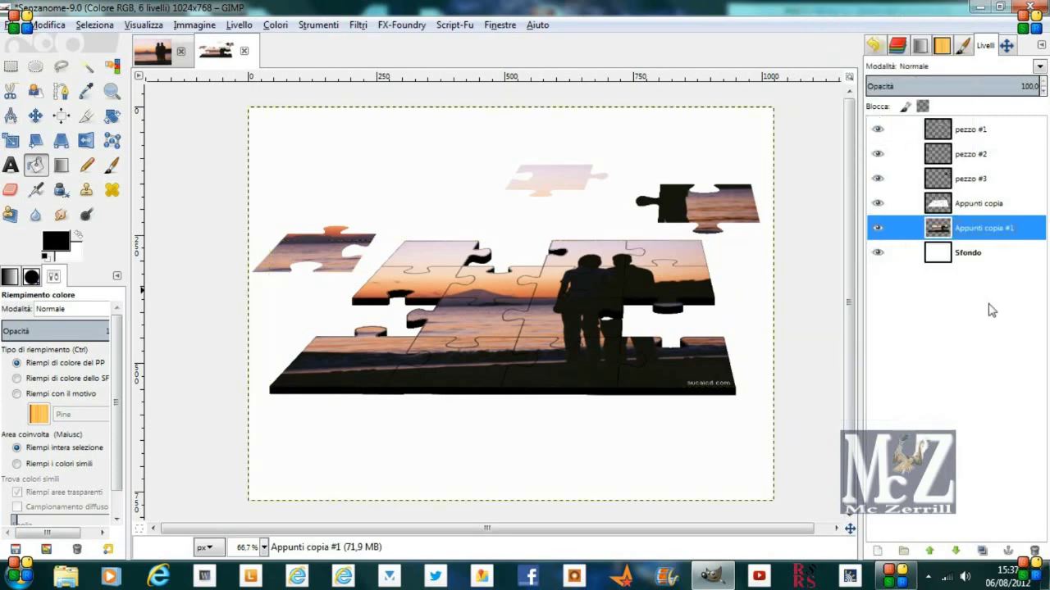
- Duplicate pezzo #3, fill the copy's piece solid black, deselect, and apply Livello a dimensione immagine
left_click(985, 181)
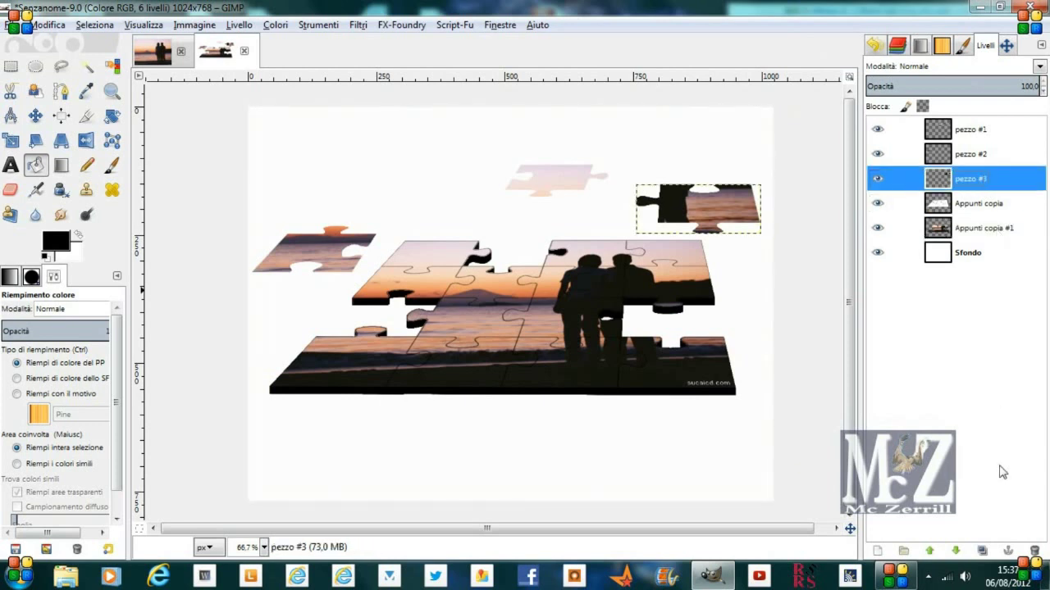
left_click(984, 551)
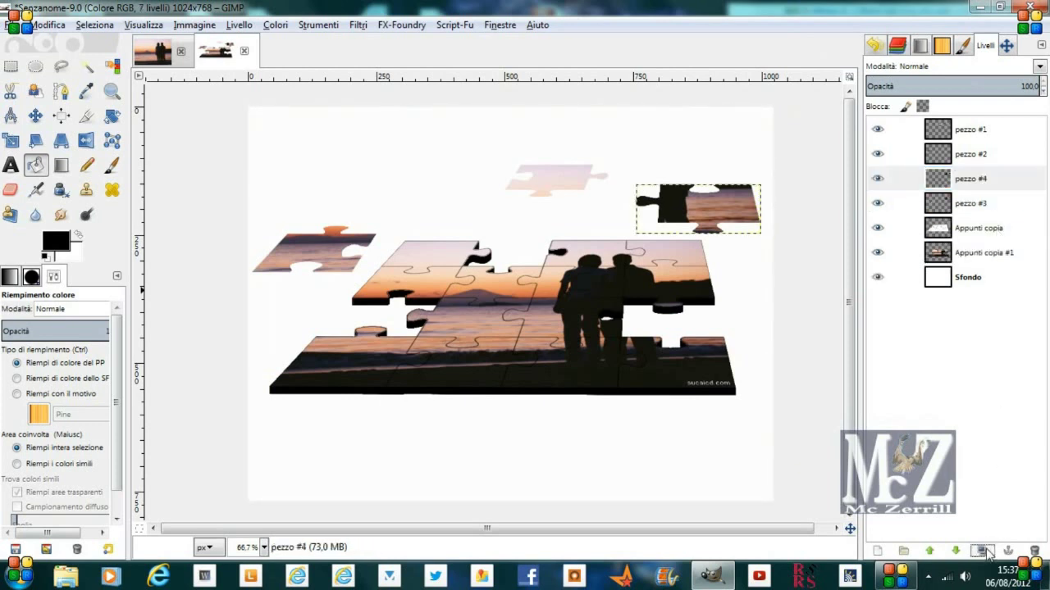
right_click(976, 180)
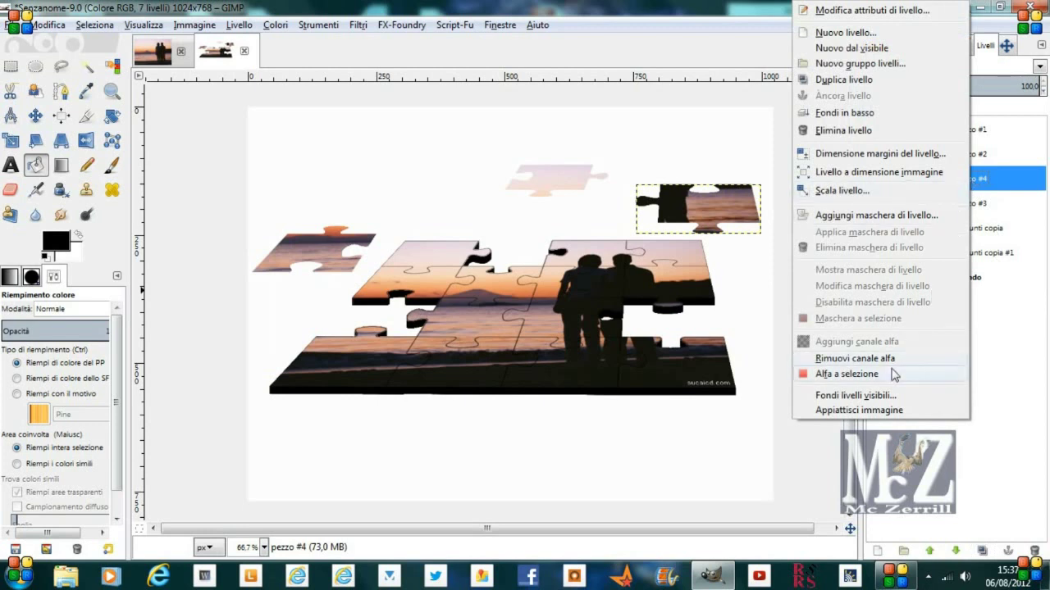
left_click(840, 375)
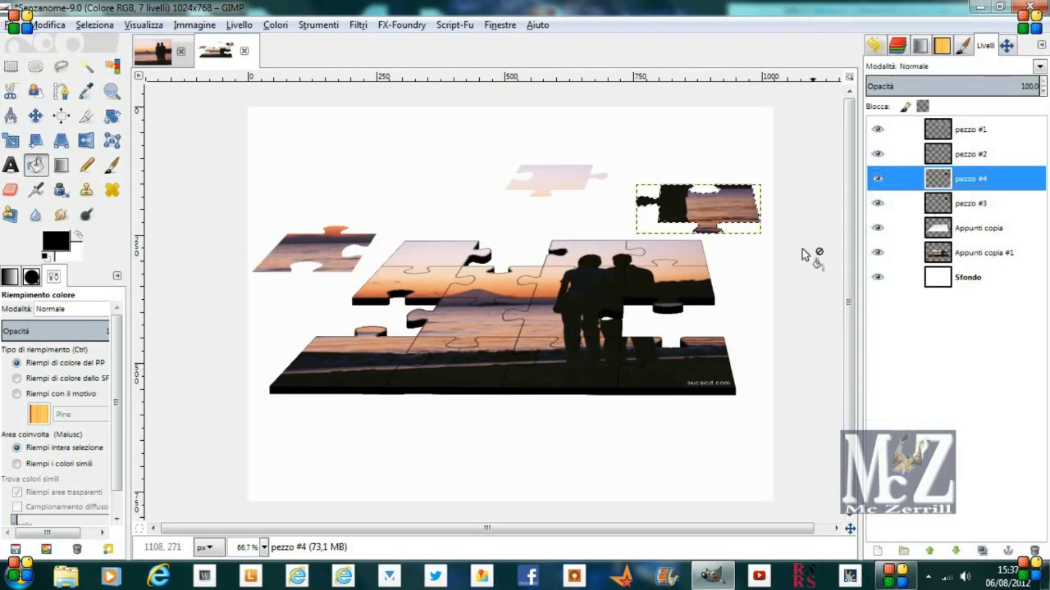
left_click(715, 211)
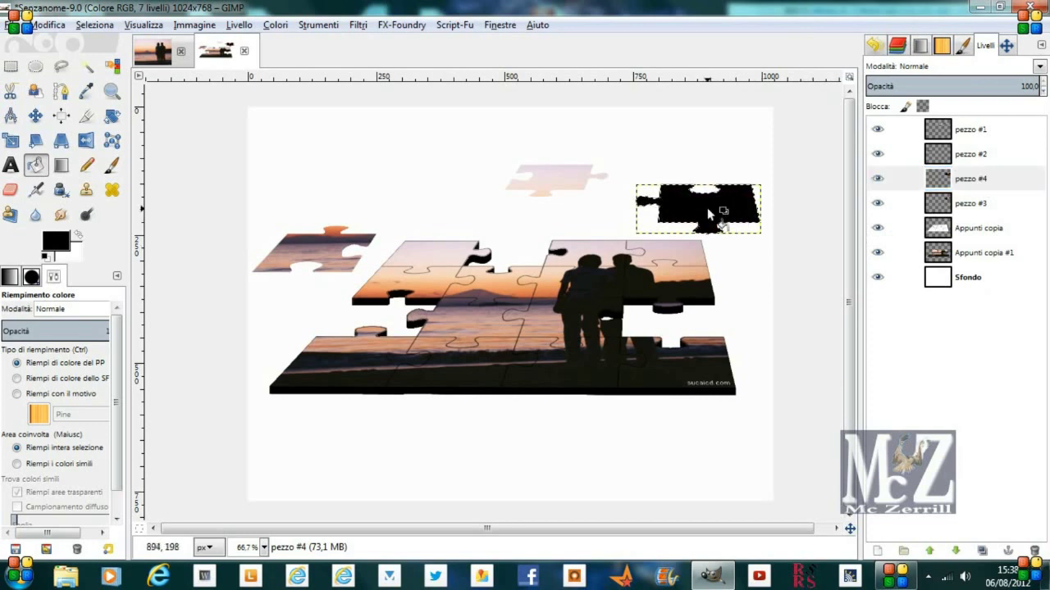
left_click(95, 25)
key("Escape")
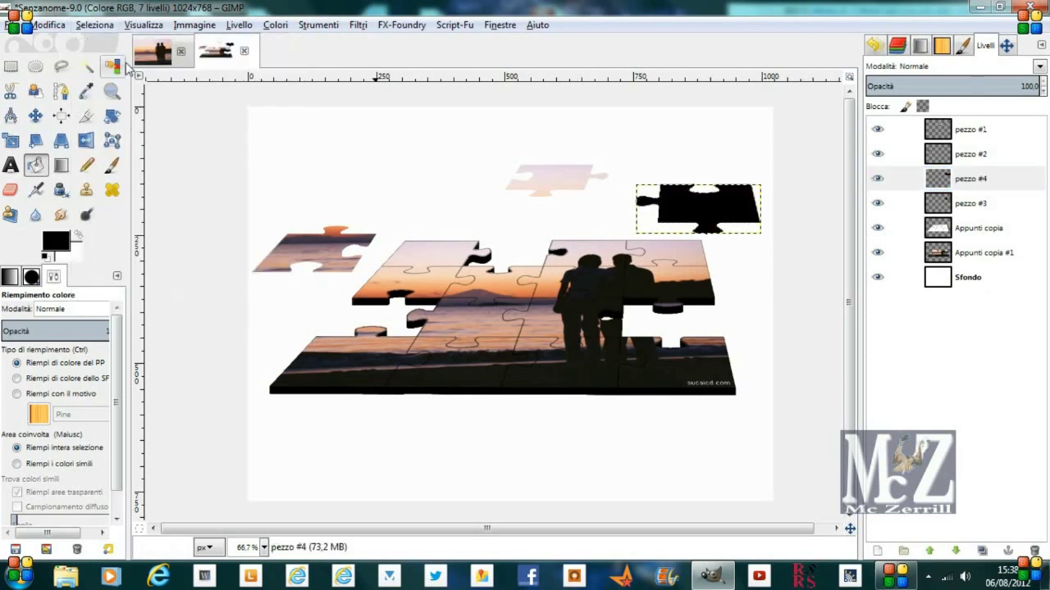
right_click(976, 179)
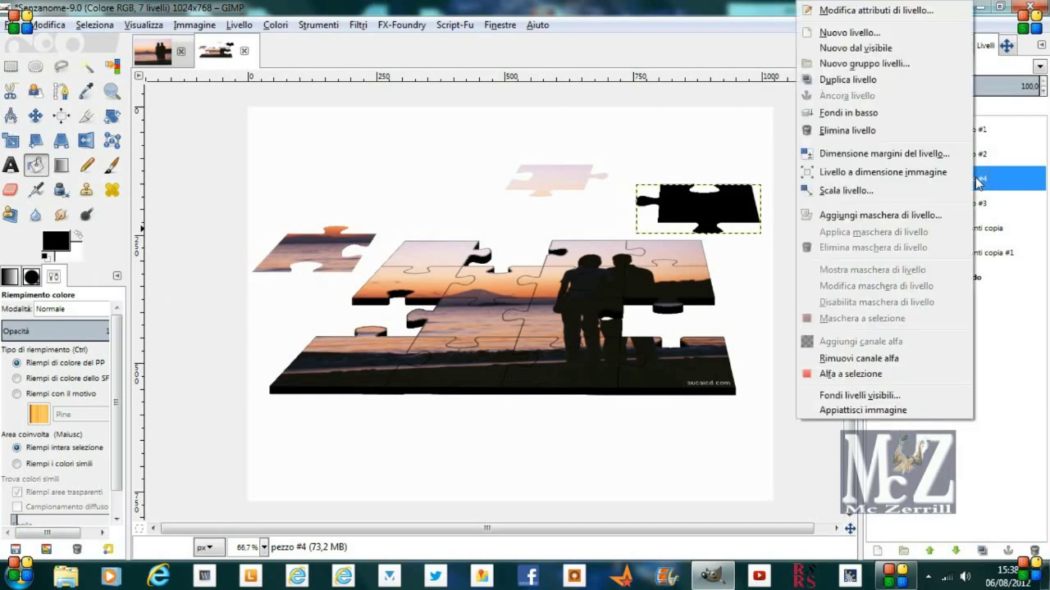
left_click(929, 174)
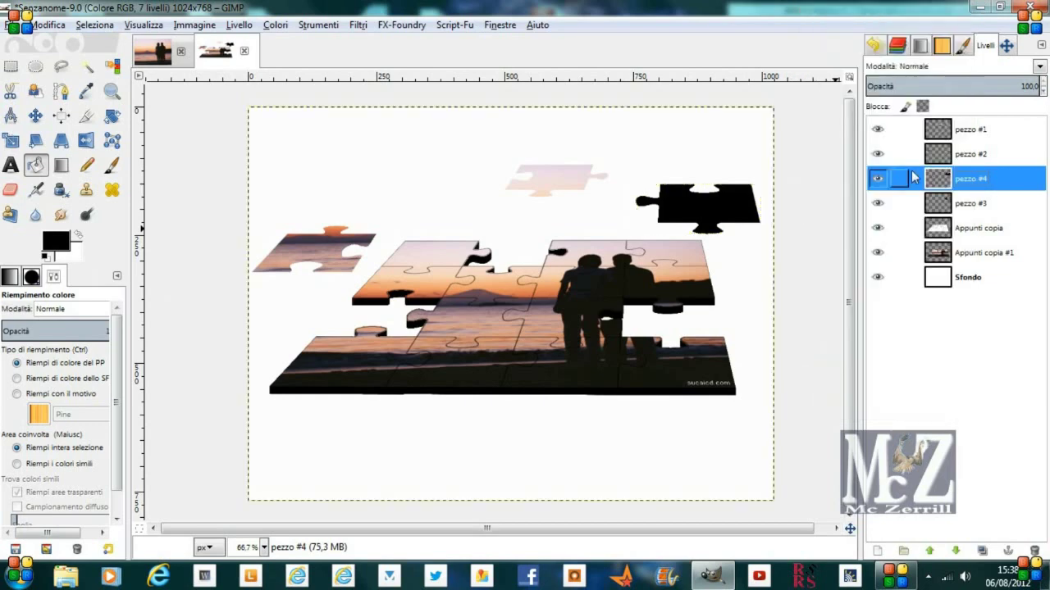
- Re-apply the last Movimento motion blur to the black pezzo #4 piece
left_click(358, 27)
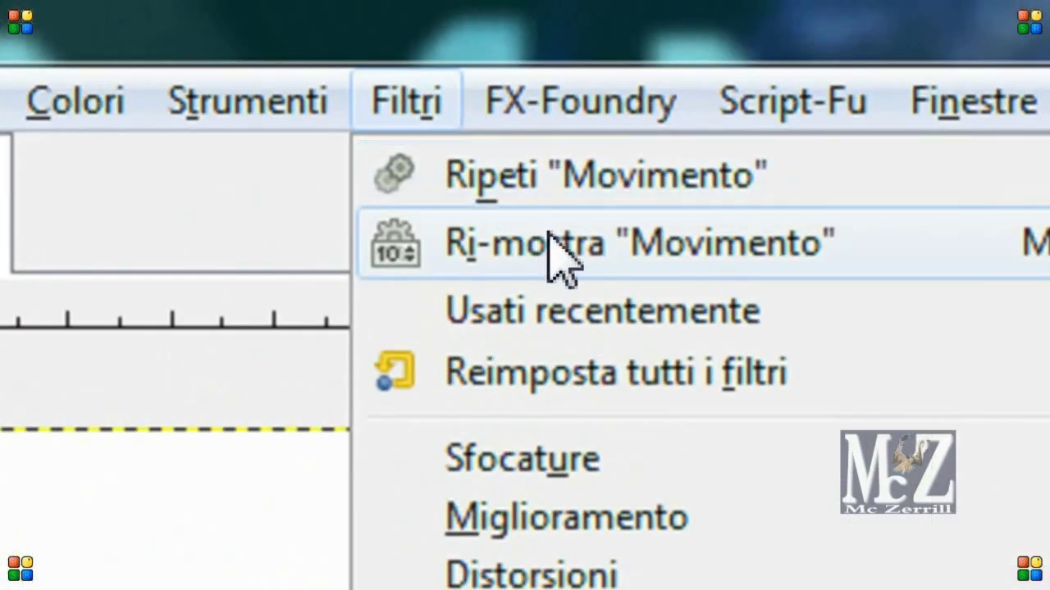
left_click(729, 182)
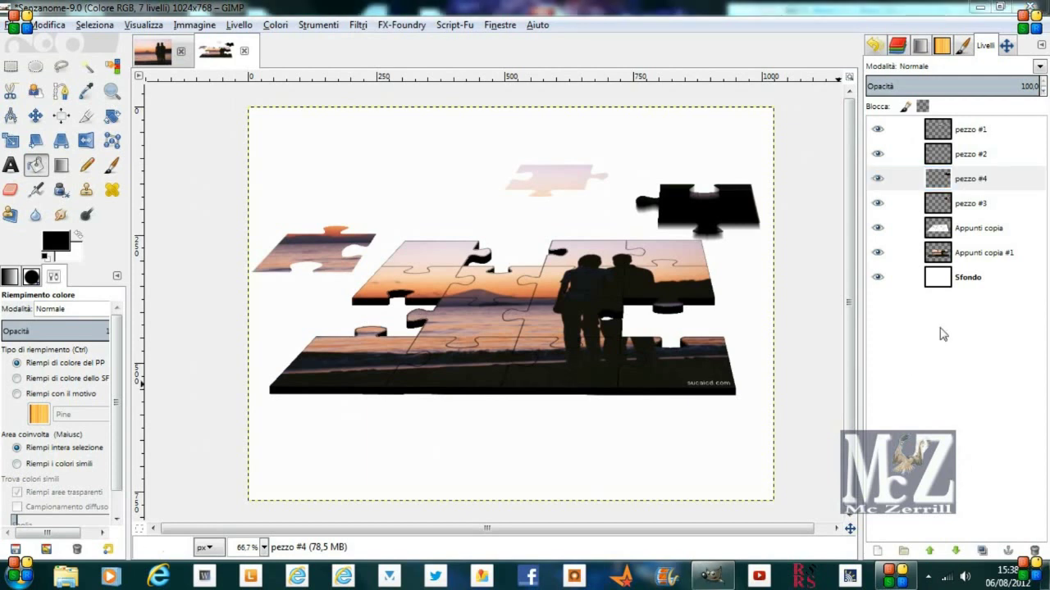
- Make three copies of the blurred pezzo #4 shadow, then delete surplus duplicates down to pezzo #5
left_click(983, 551)
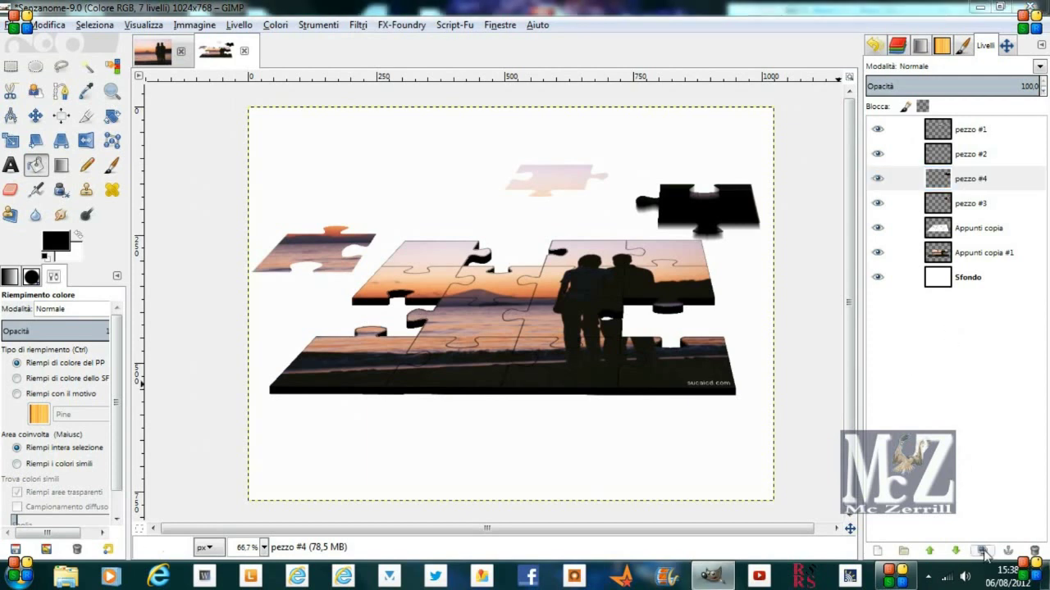
left_click(982, 551)
left_click(982, 551)
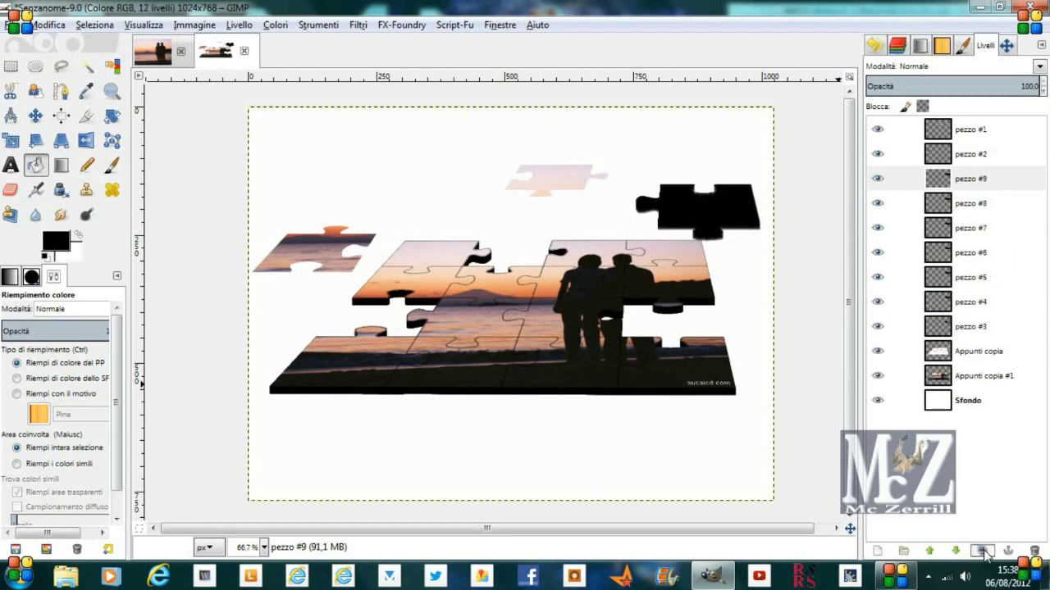
right_click(984, 183)
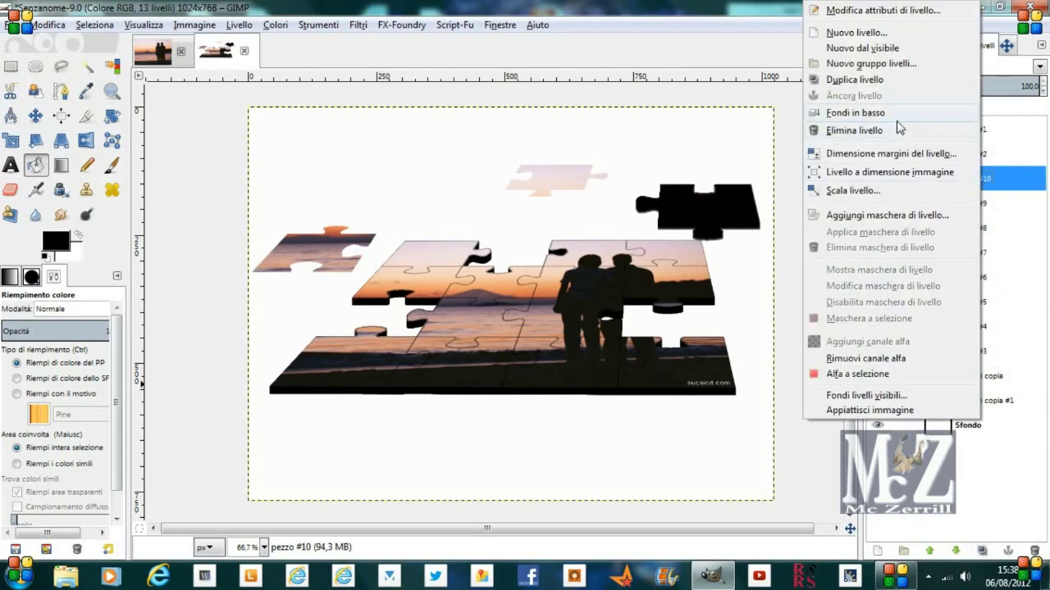
left_click(897, 120)
right_click(985, 181)
left_click(896, 129)
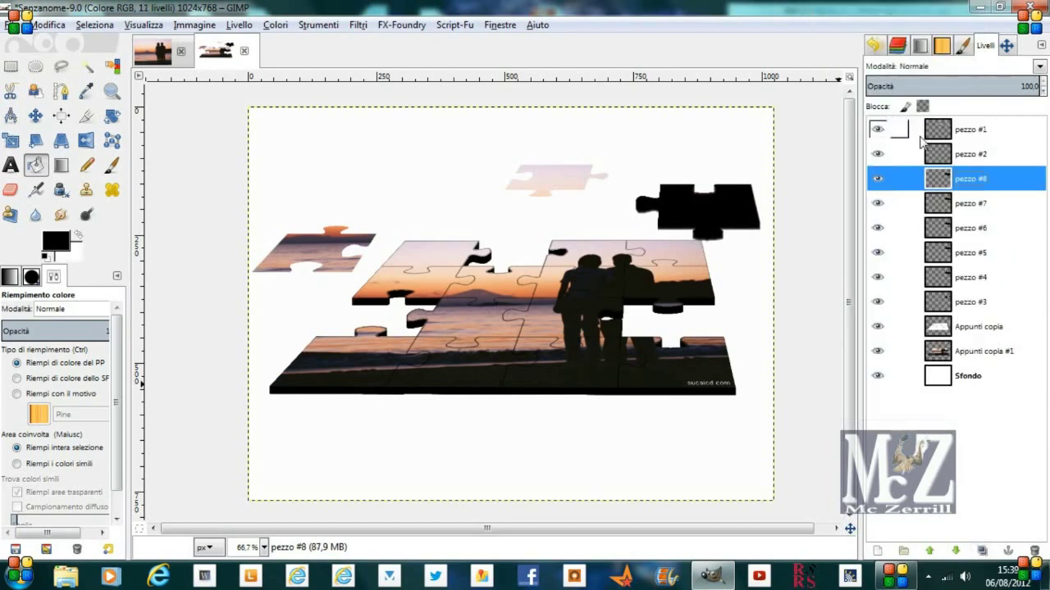
right_click(902, 179)
left_click(896, 128)
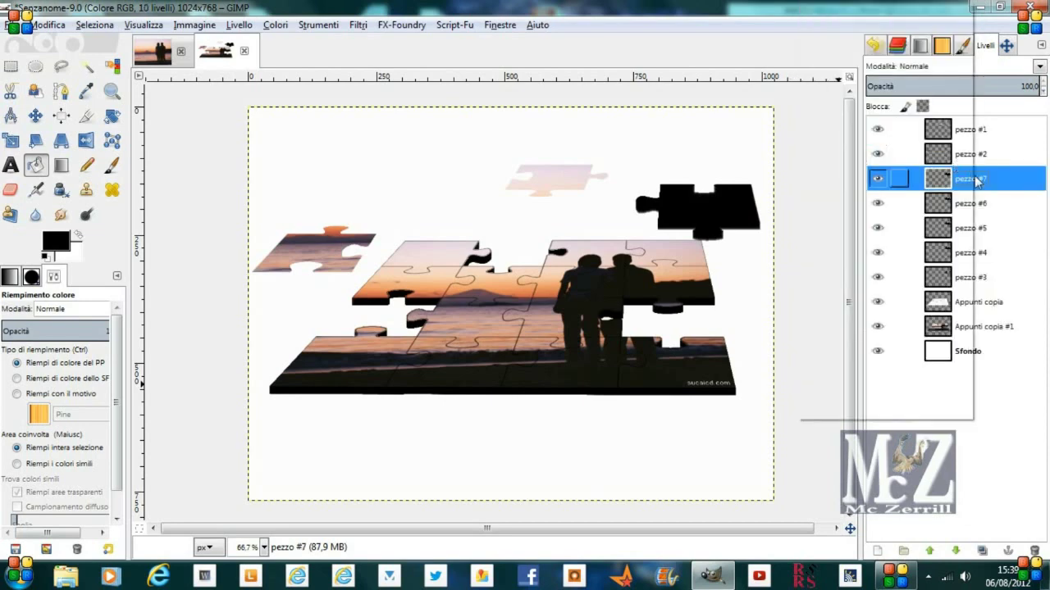
right_click(984, 180)
left_click(855, 130)
right_click(985, 187)
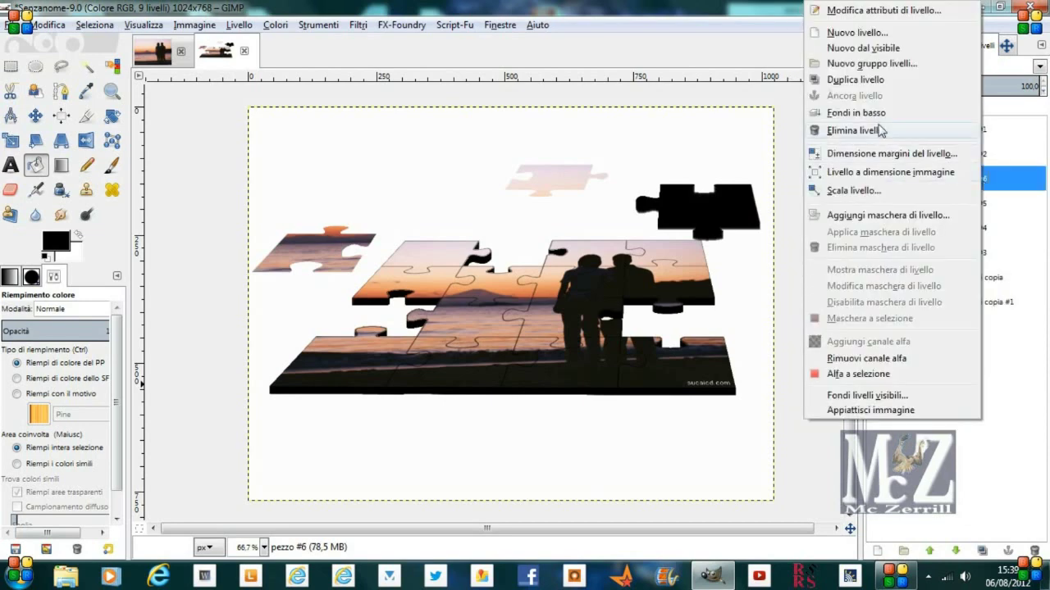
left_click(910, 129)
right_click(981, 182)
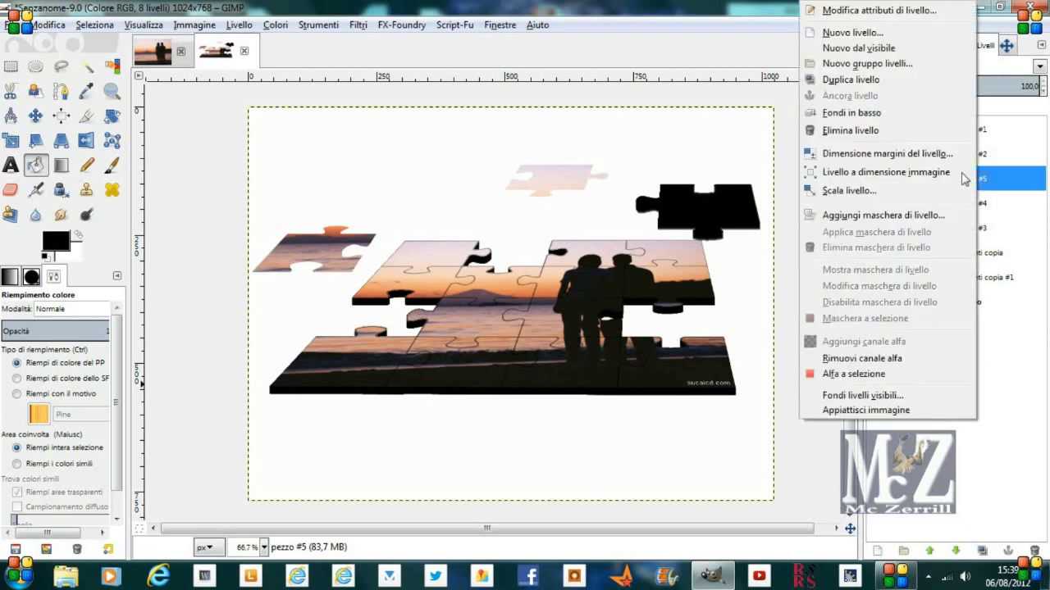
left_click(894, 127)
- Duplicate the pezzo #4 shadow three more times, then delete pezzo #10 through #5
left_click(984, 551)
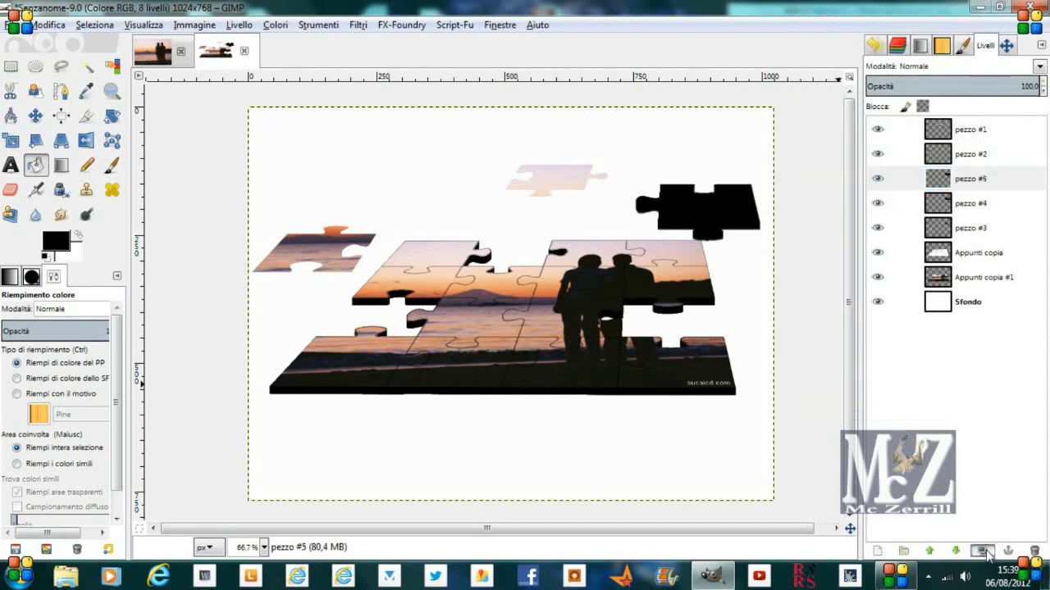
left_click(984, 552)
left_click(984, 551)
left_click(984, 551)
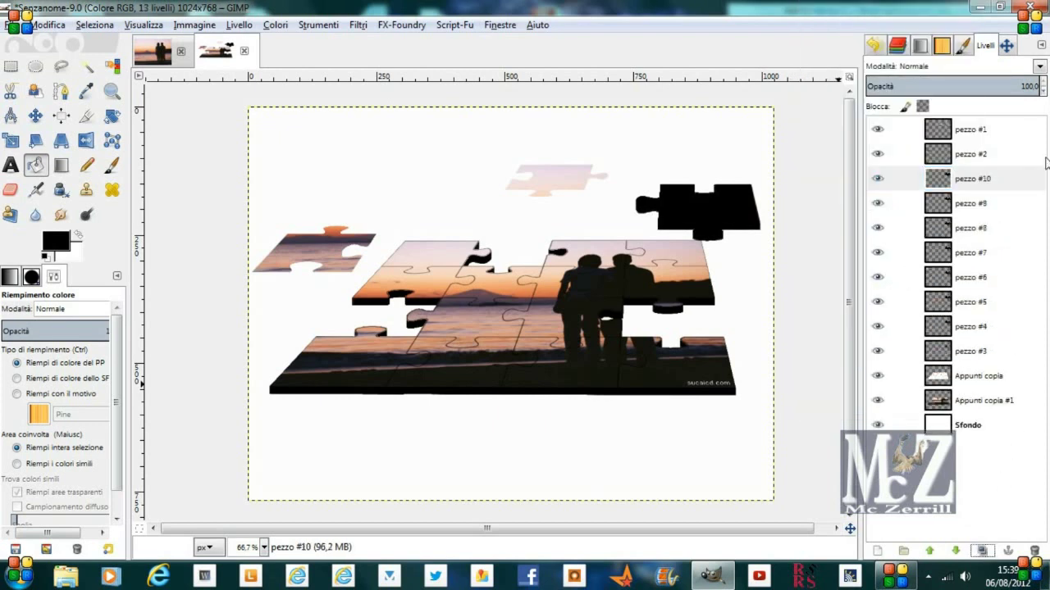
left_click(1035, 551)
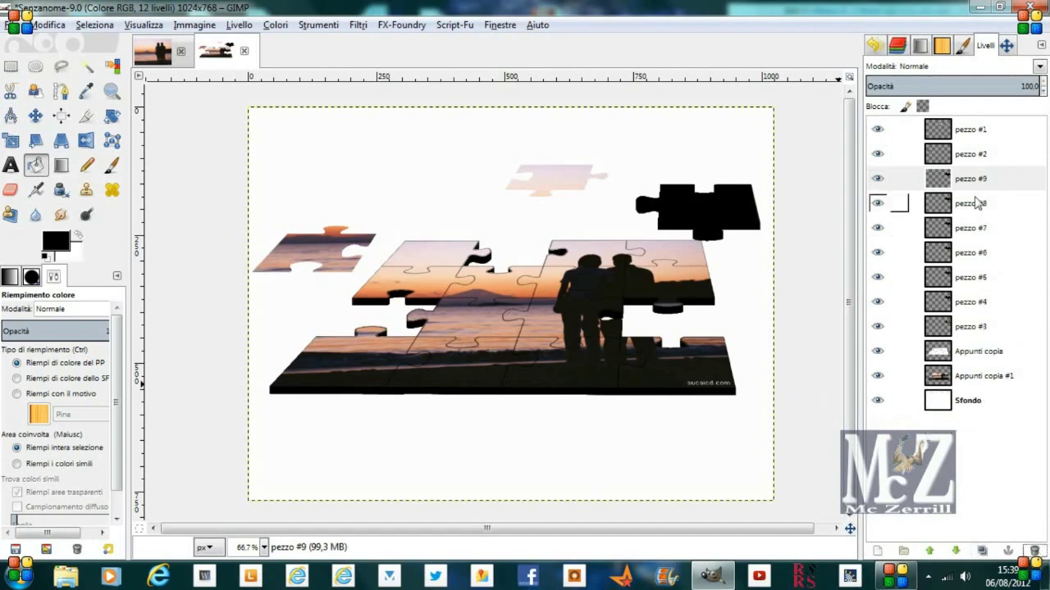
right_click(978, 182)
left_click(897, 129)
right_click(972, 185)
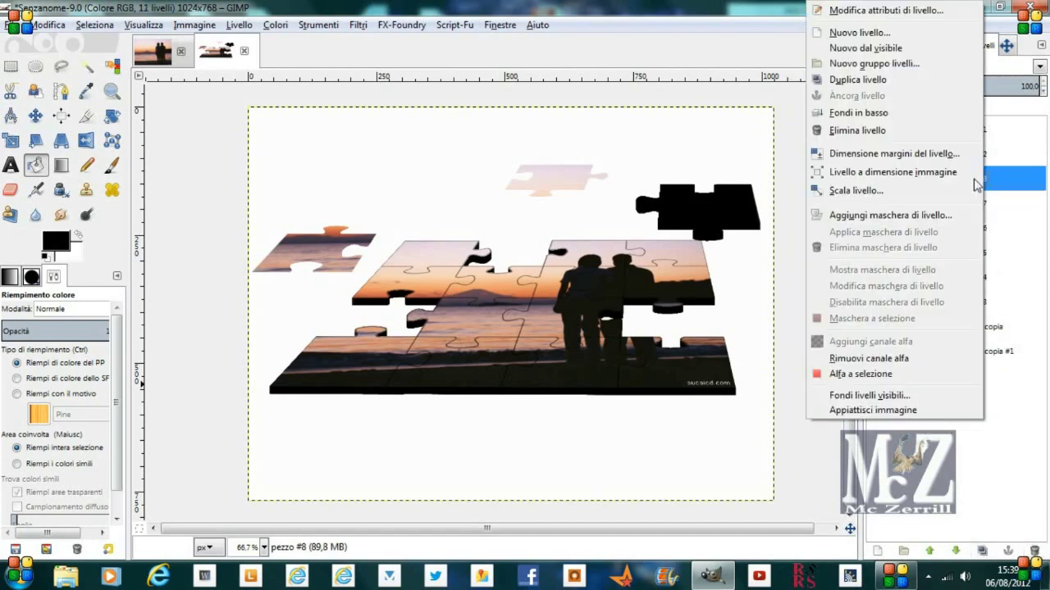
left_click(894, 129)
right_click(976, 187)
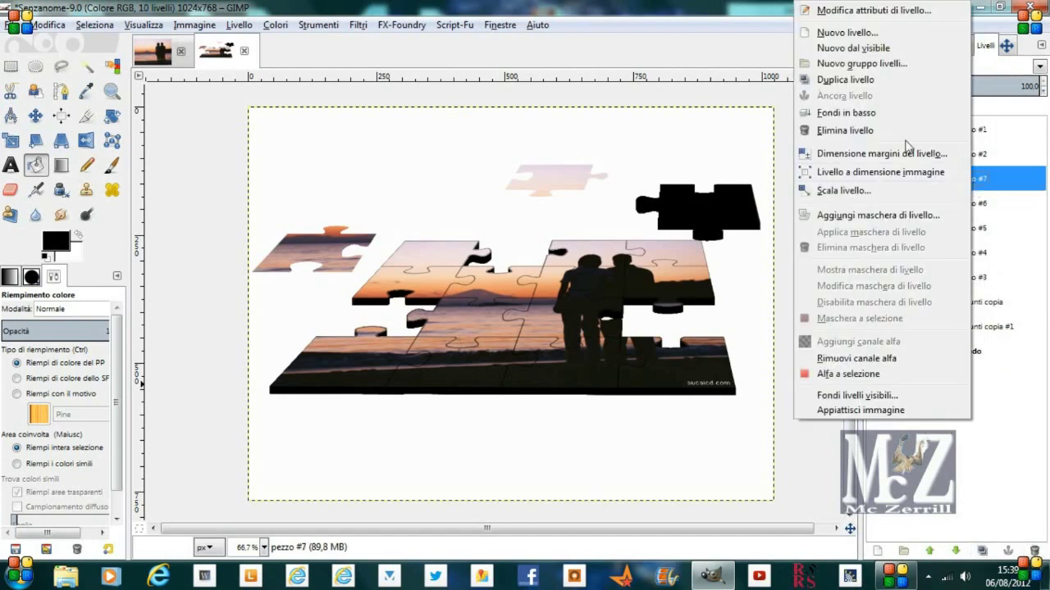
left_click(893, 130)
right_click(969, 186)
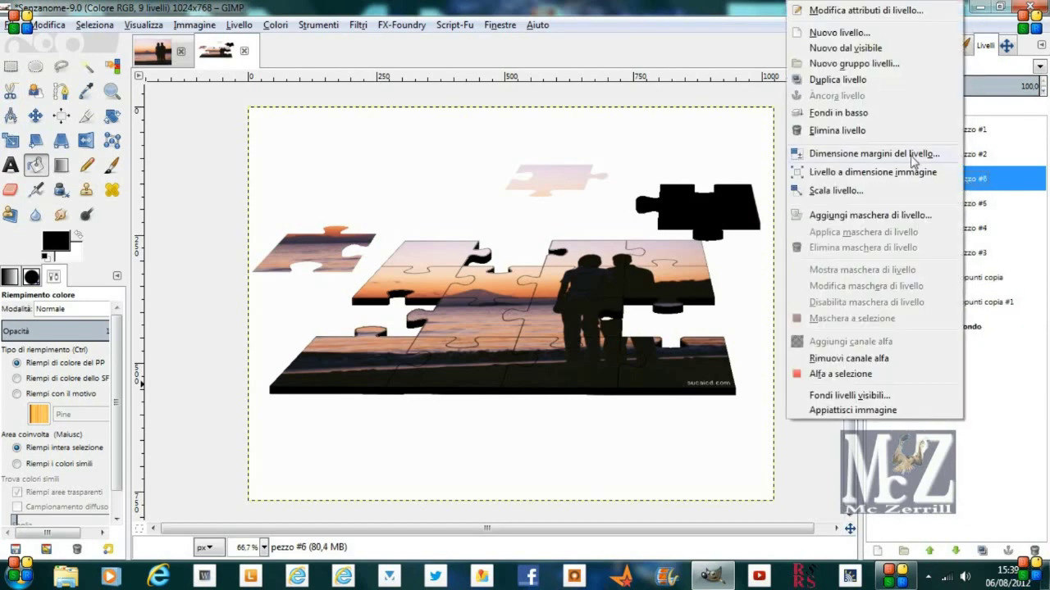
left_click(873, 130)
right_click(973, 182)
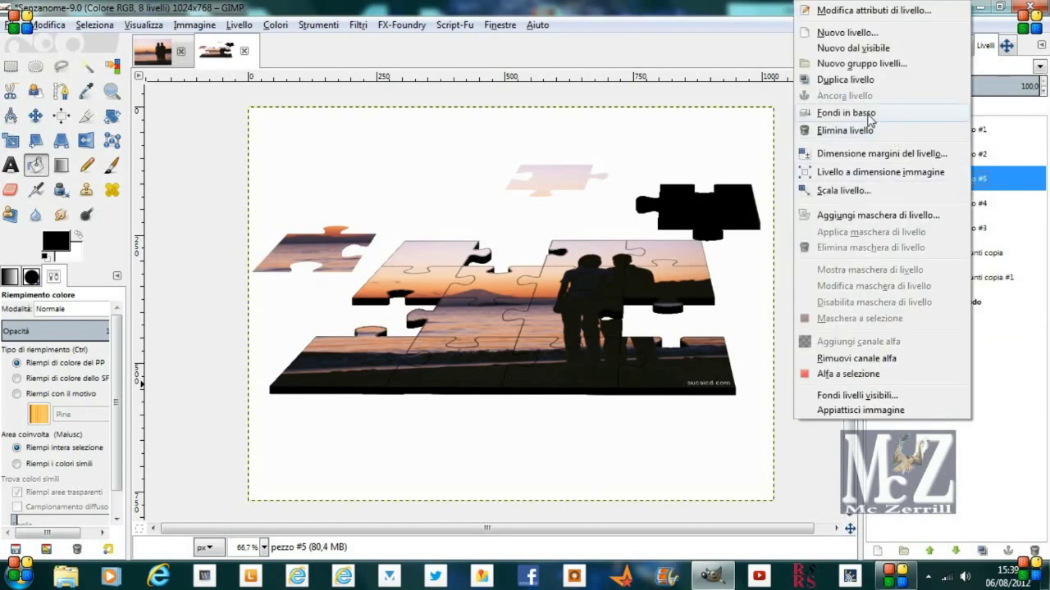
left_click(874, 129)
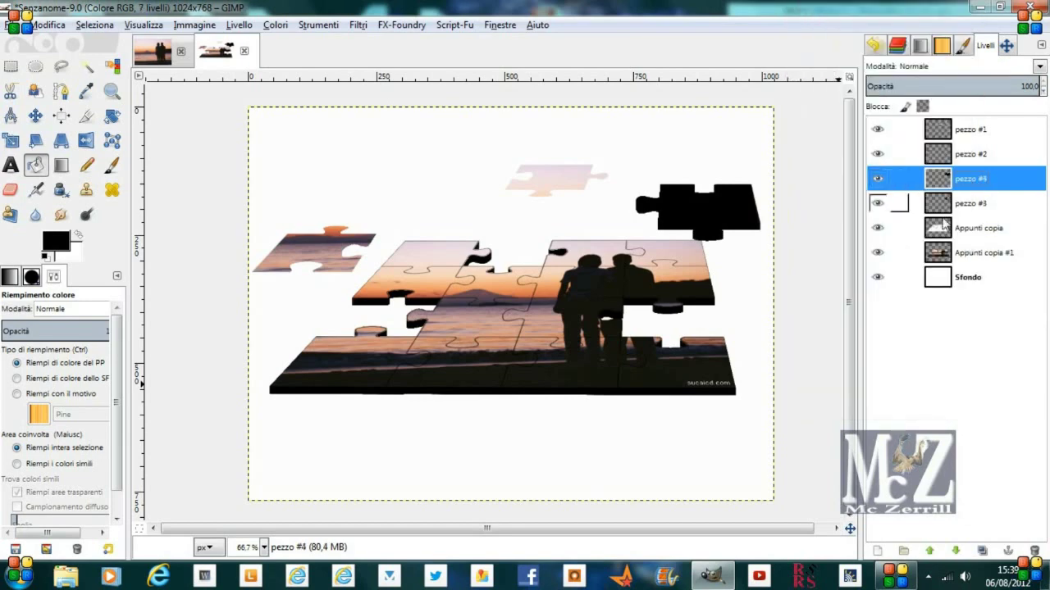
- Duplicate the piece layer twice more, then delete pezzo #8 through #5, leaving seven layers
left_click(974, 555)
left_click(973, 555)
right_click(988, 188)
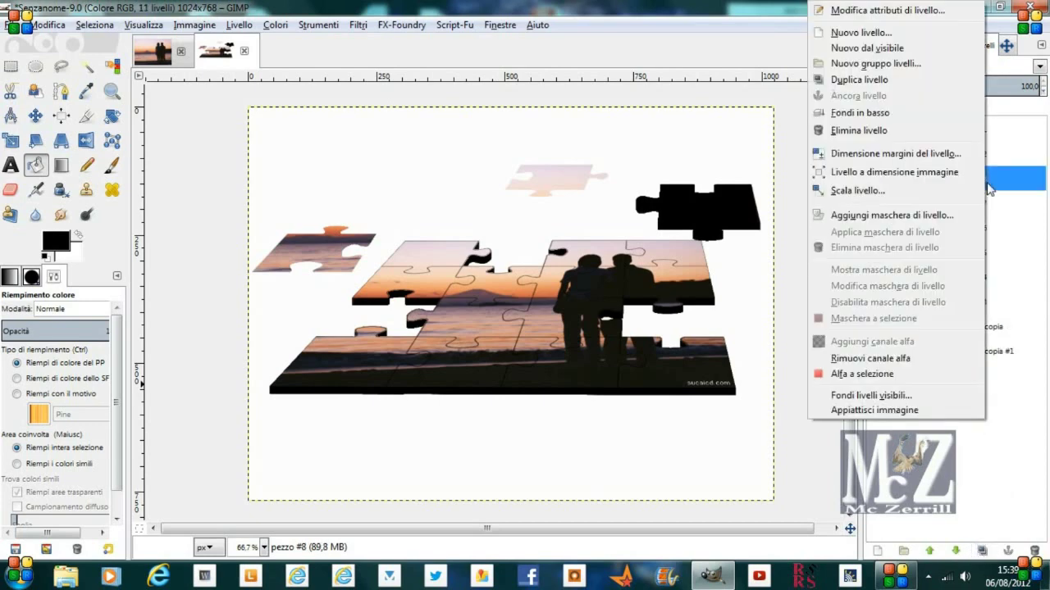
left_click(859, 130)
right_click(976, 178)
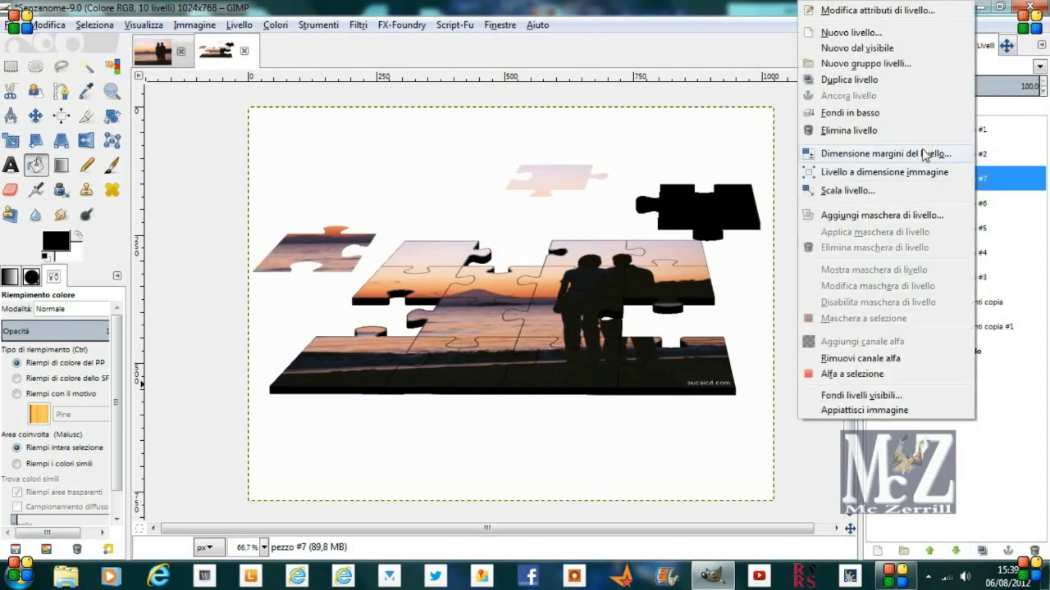
left_click(887, 120)
right_click(951, 178)
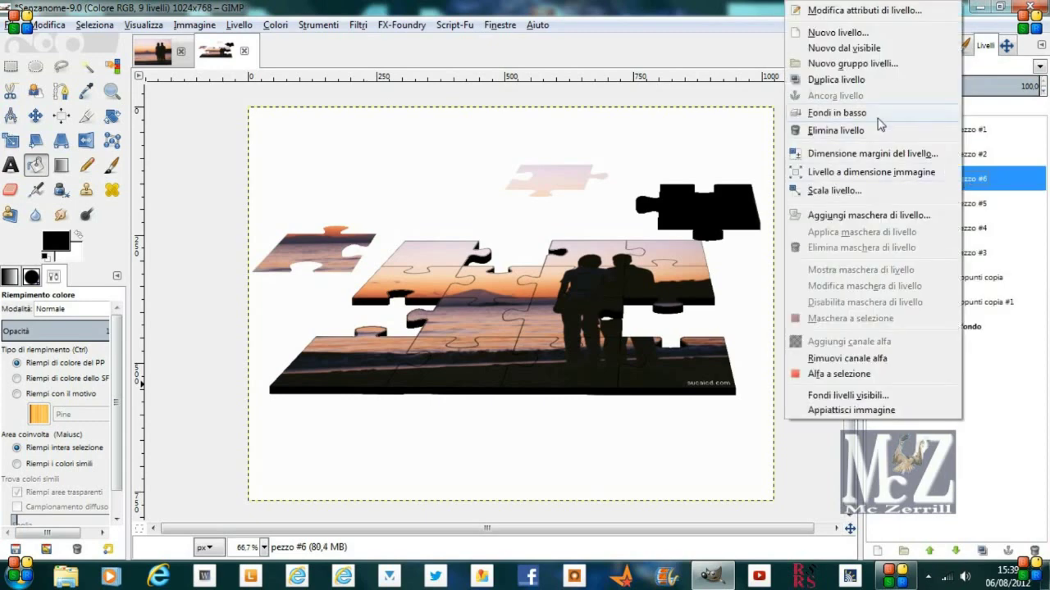
left_click(870, 114)
right_click(972, 187)
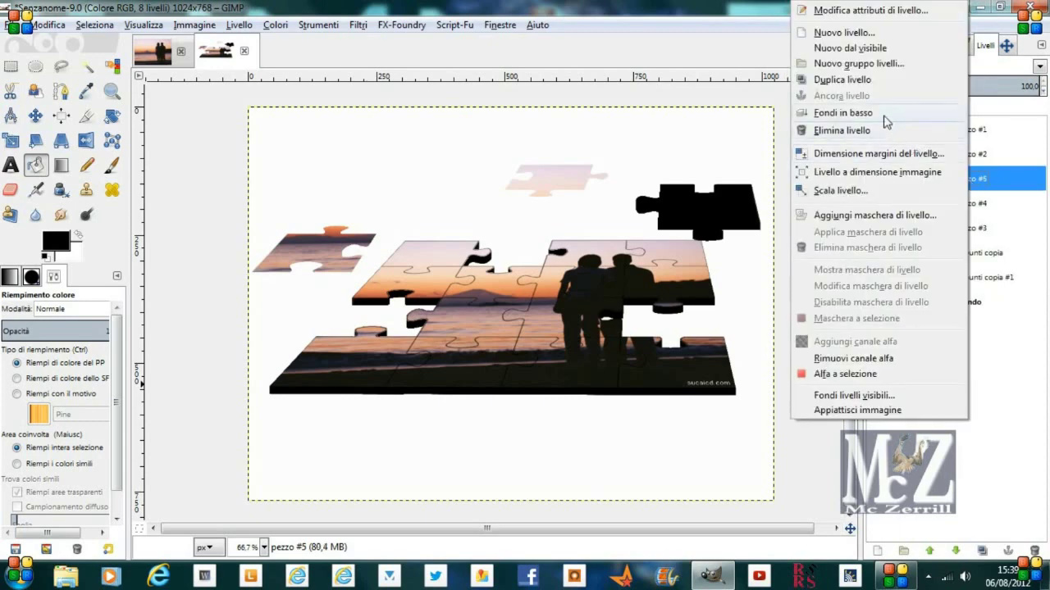
left_click(886, 119)
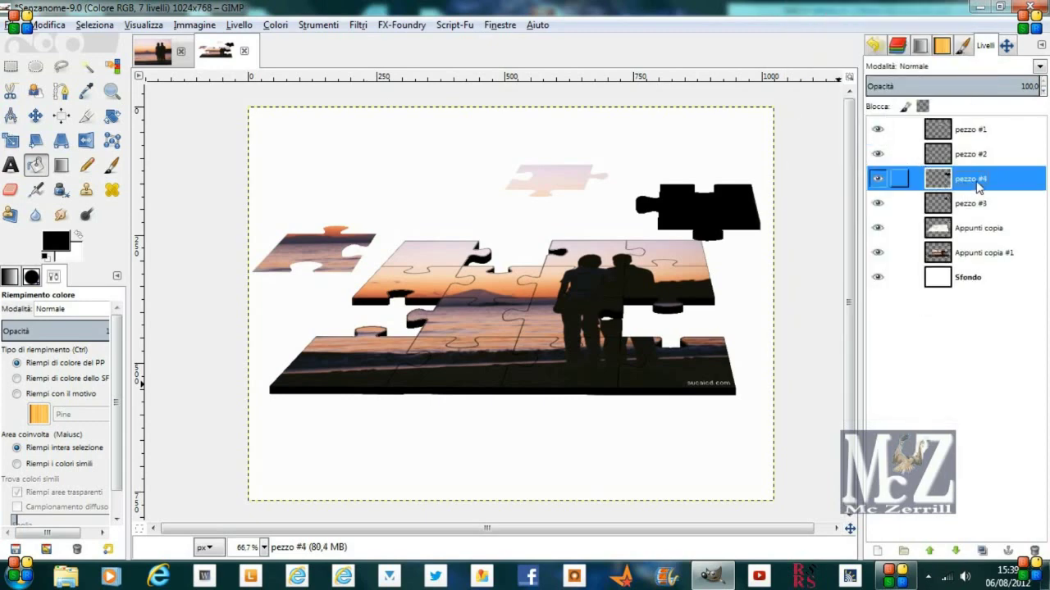
- Move pezzo #4 below pezzo #3 as its shadow, then select pezzo #2
mouse_move(976, 185)
left_mouse_down()
mouse_move(987, 214)
mouse_move(978, 208)
left_mouse_up()
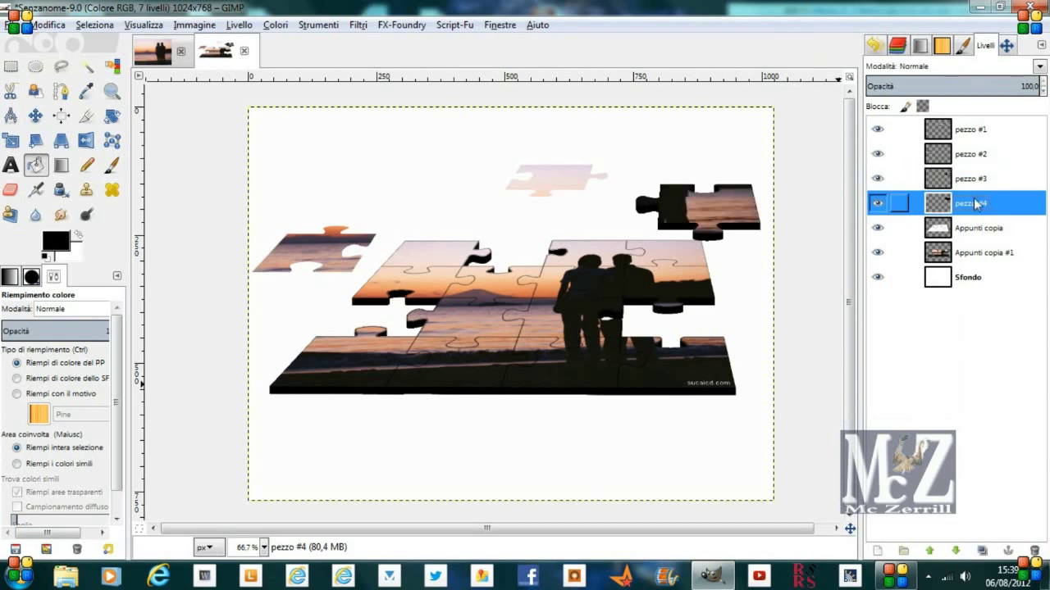
left_click(967, 156)
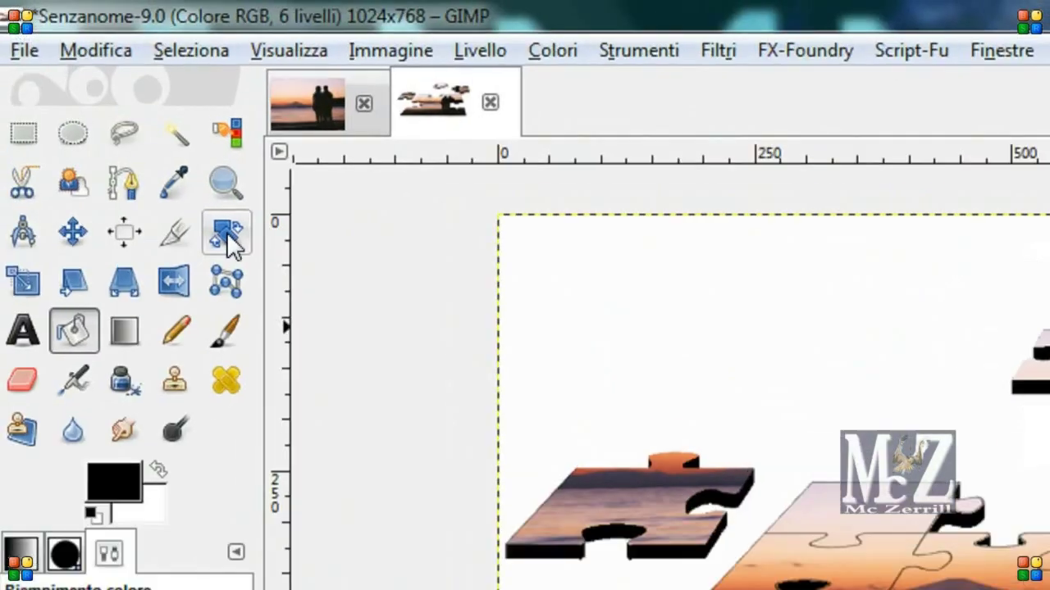
- Rotate pezzo #2 by about -15.52° and nudge it slightly right
left_click(227, 233)
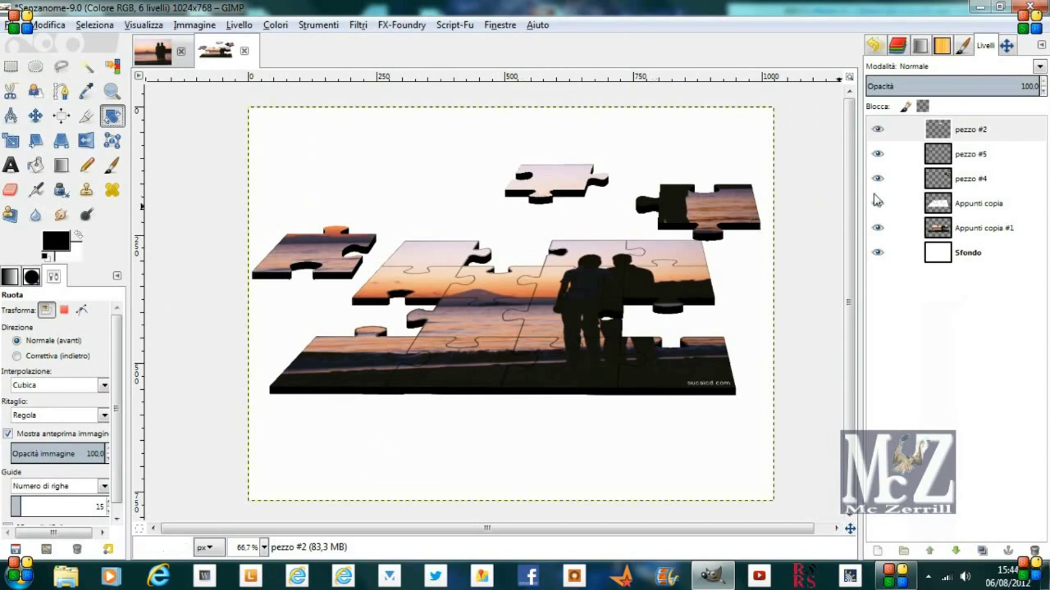
left_click(882, 131)
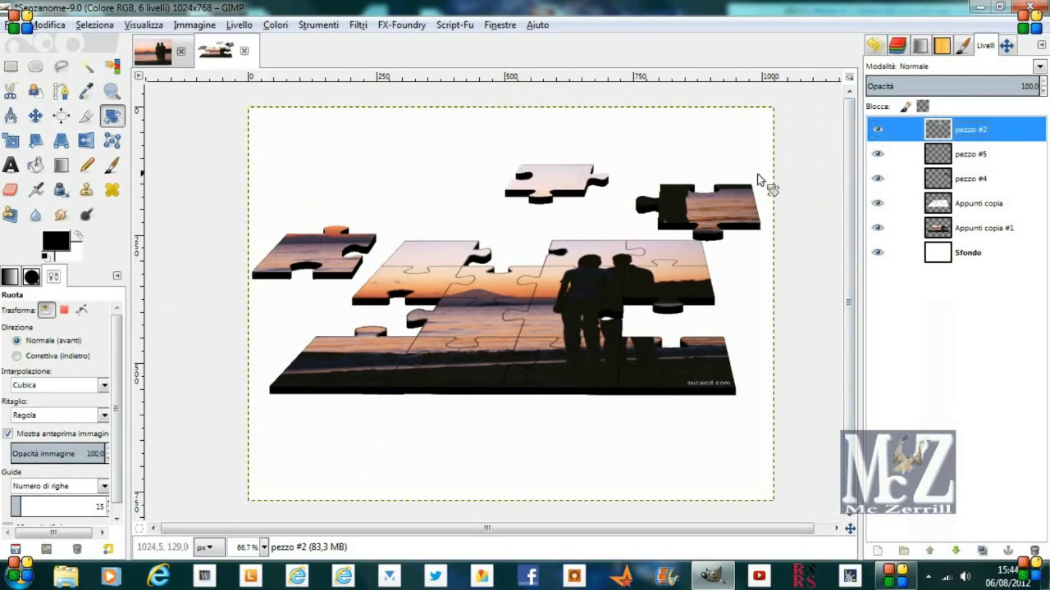
mouse_move(535, 188)
left_mouse_down()
mouse_move(529, 170)
mouse_move(477, 164)
left_mouse_up()
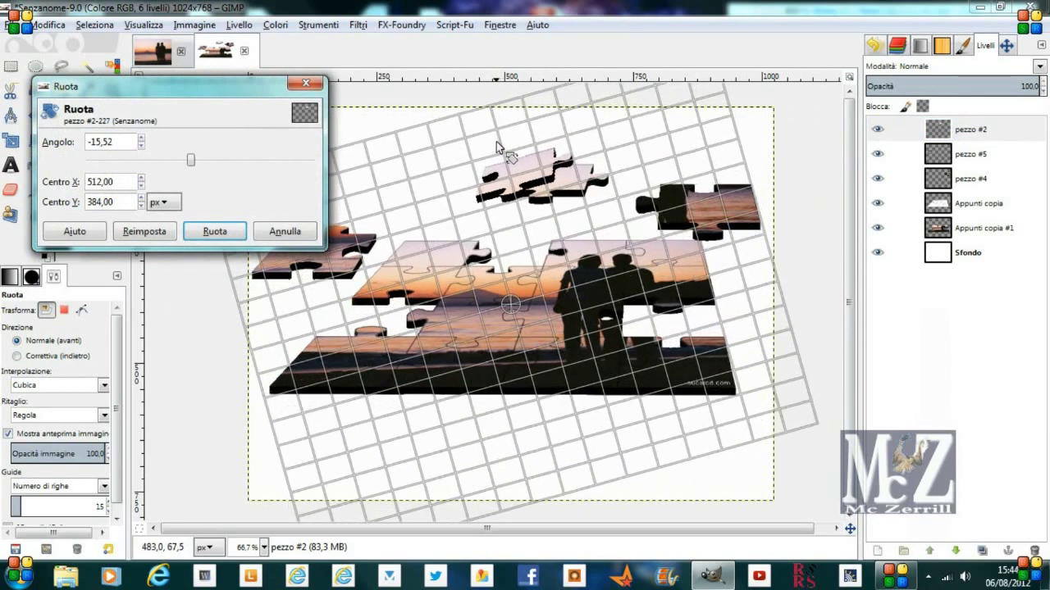
left_click(215, 231)
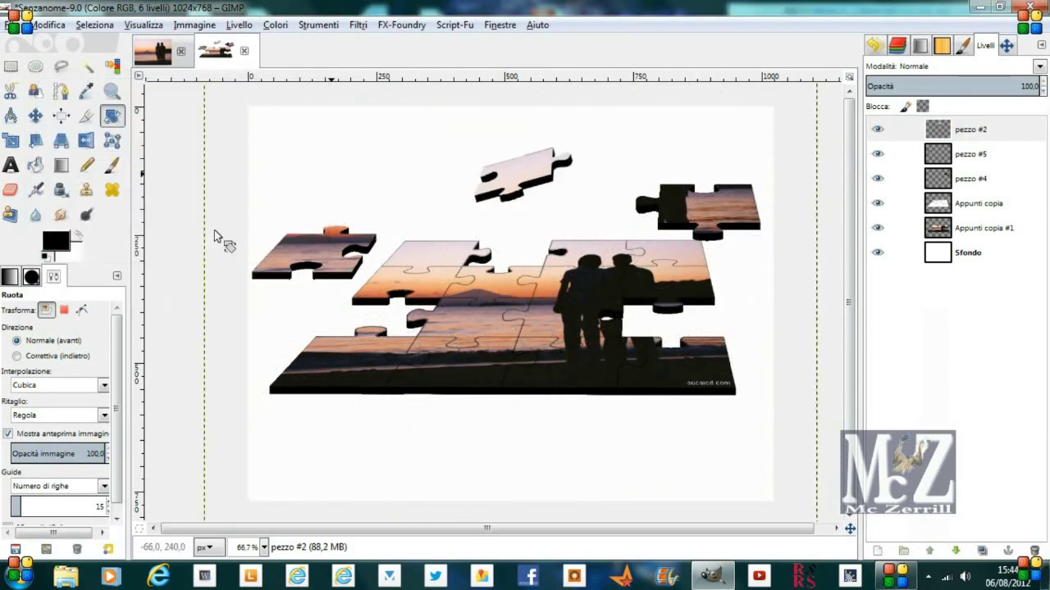
left_click(36, 116)
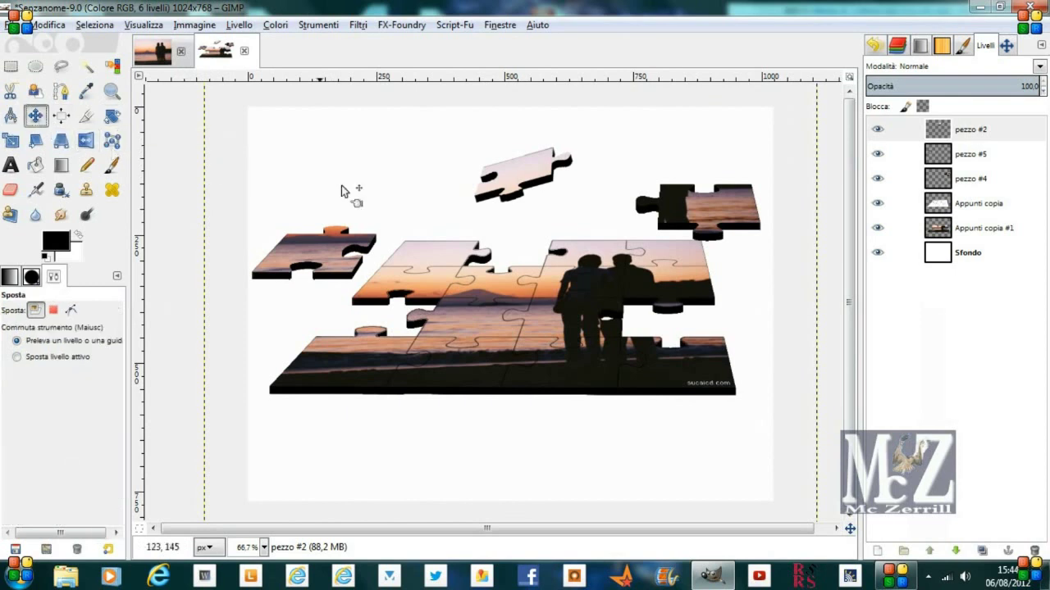
left_click_drag(518, 182, 530, 182)
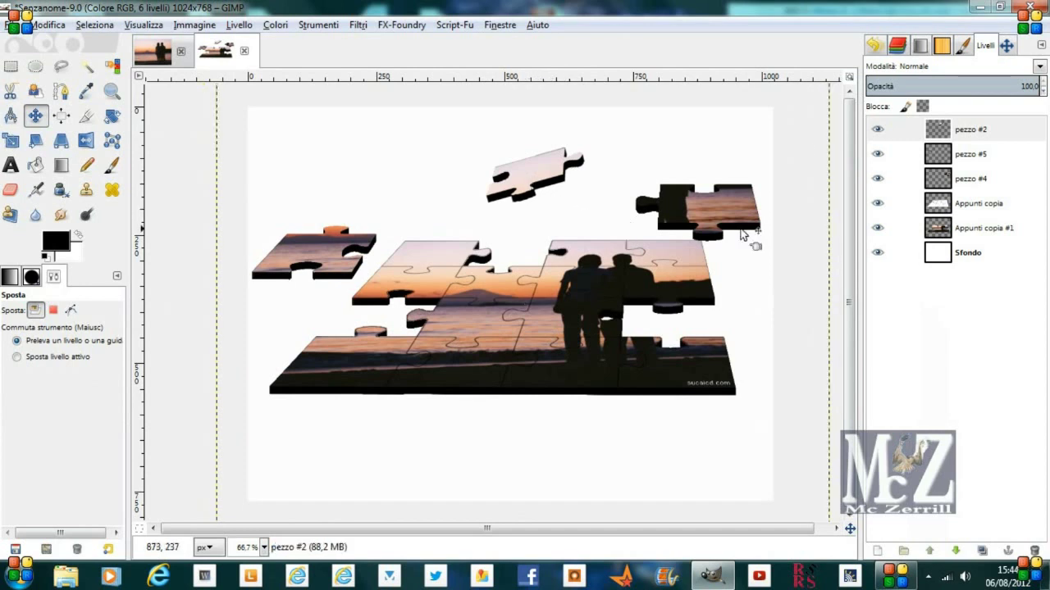
- Hide pezzo #2 and rotate the upper-left piece, pezzo #5, clockwise
left_click(885, 131)
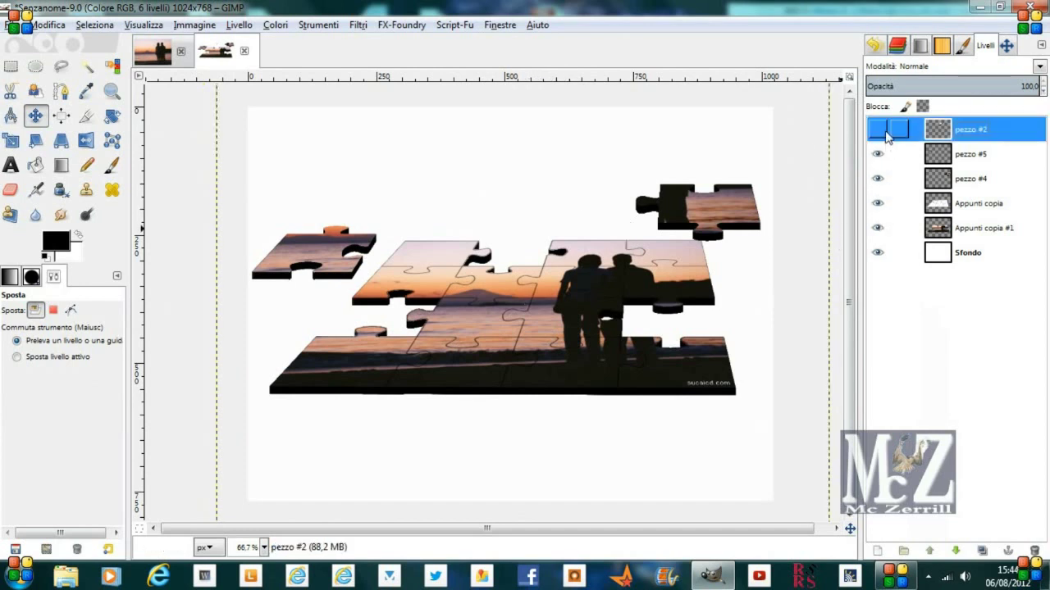
left_click(113, 117)
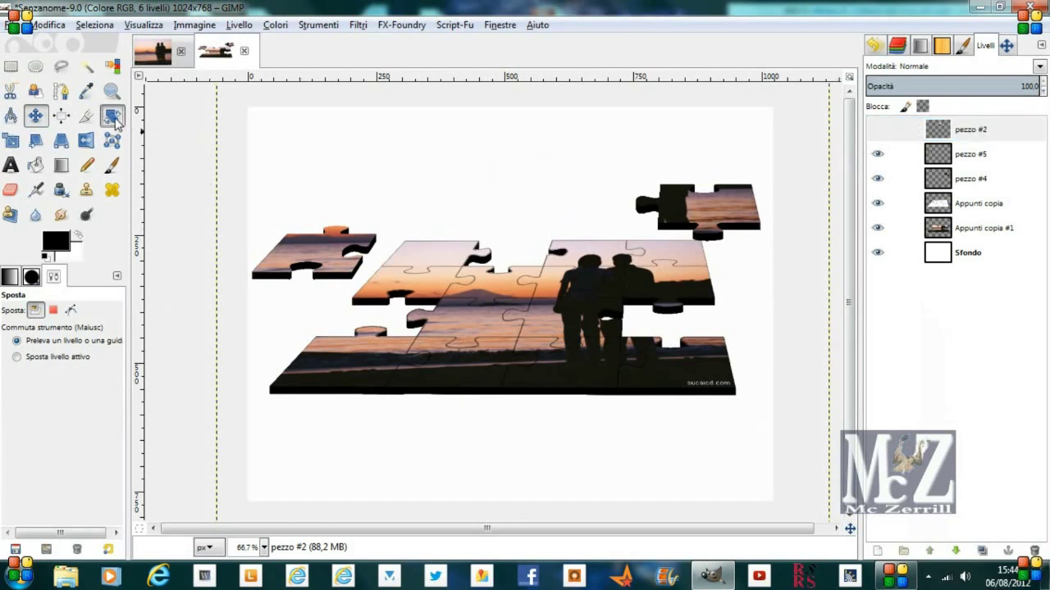
left_click(944, 161)
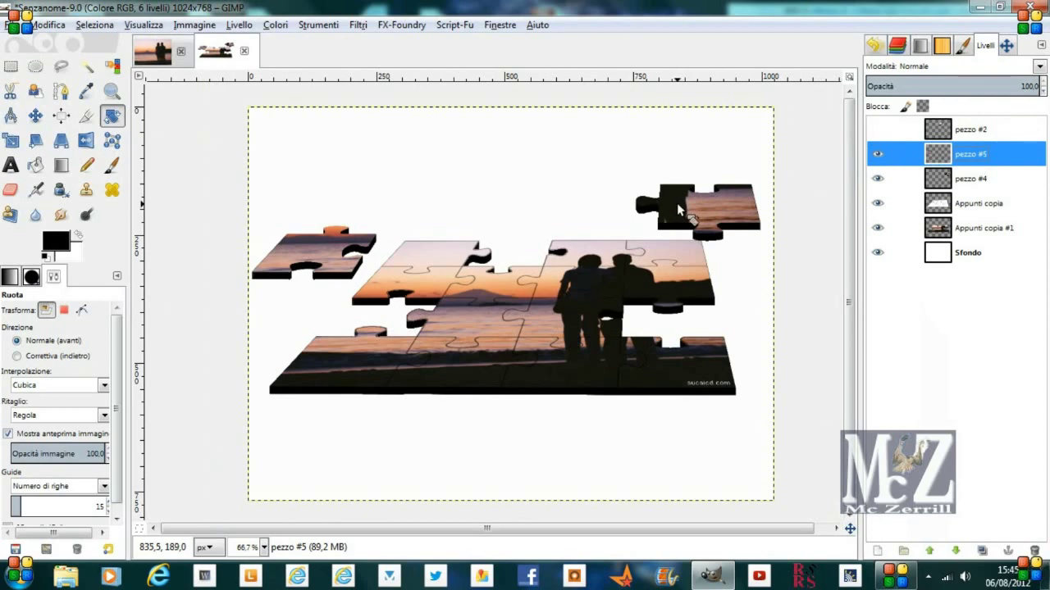
left_click(879, 157)
left_click_drag(271, 275, 288, 202)
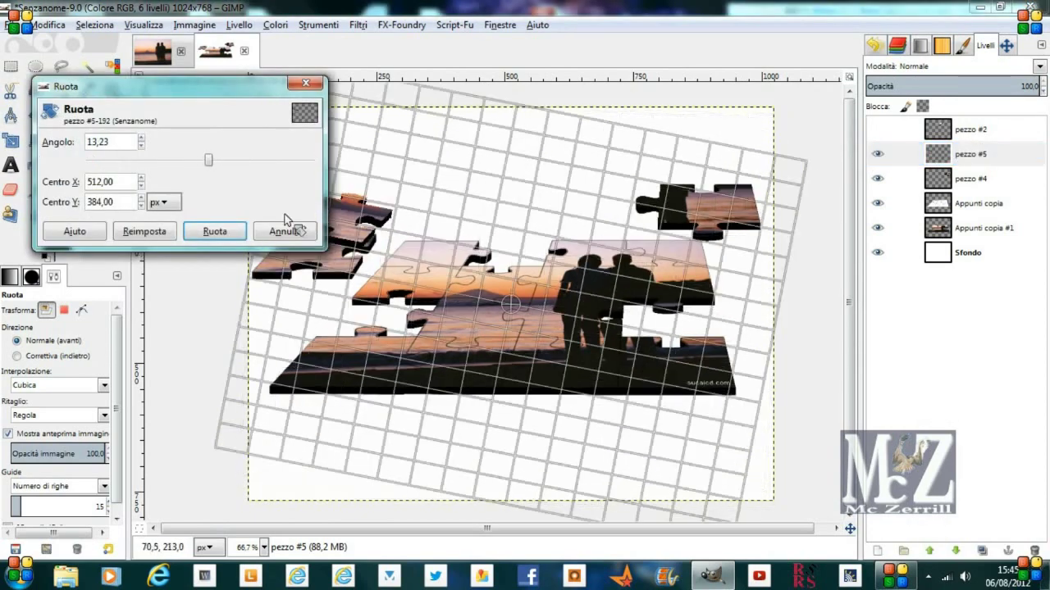
left_click(215, 231)
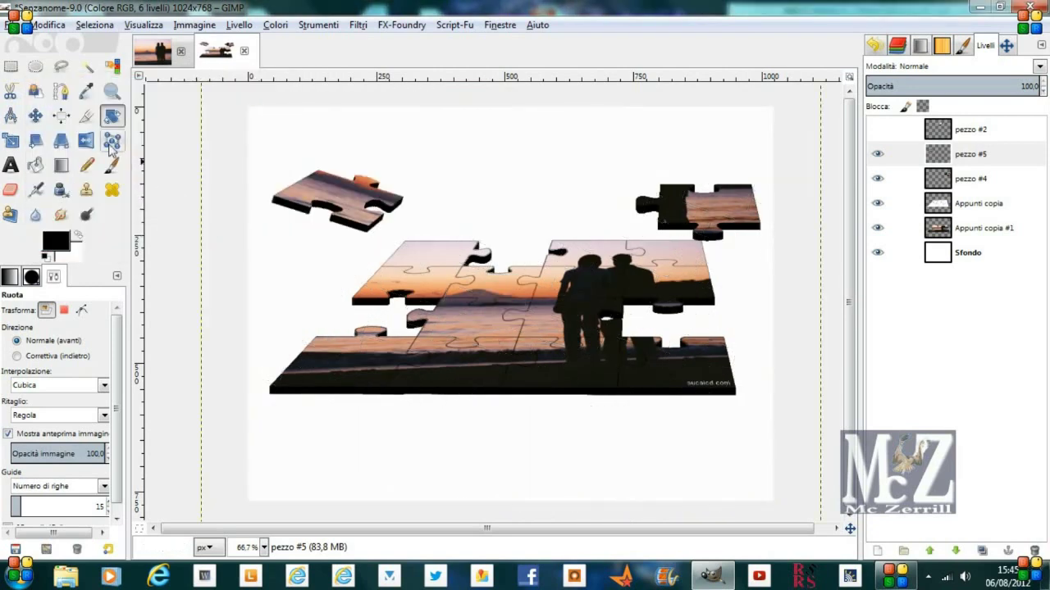
- Move pezzo #5 down and left, then hide its layer
key("m")
mouse_move(355, 201)
left_mouse_down()
mouse_move(338, 234)
mouse_move(366, 236)
mouse_move(358, 232)
left_mouse_up()
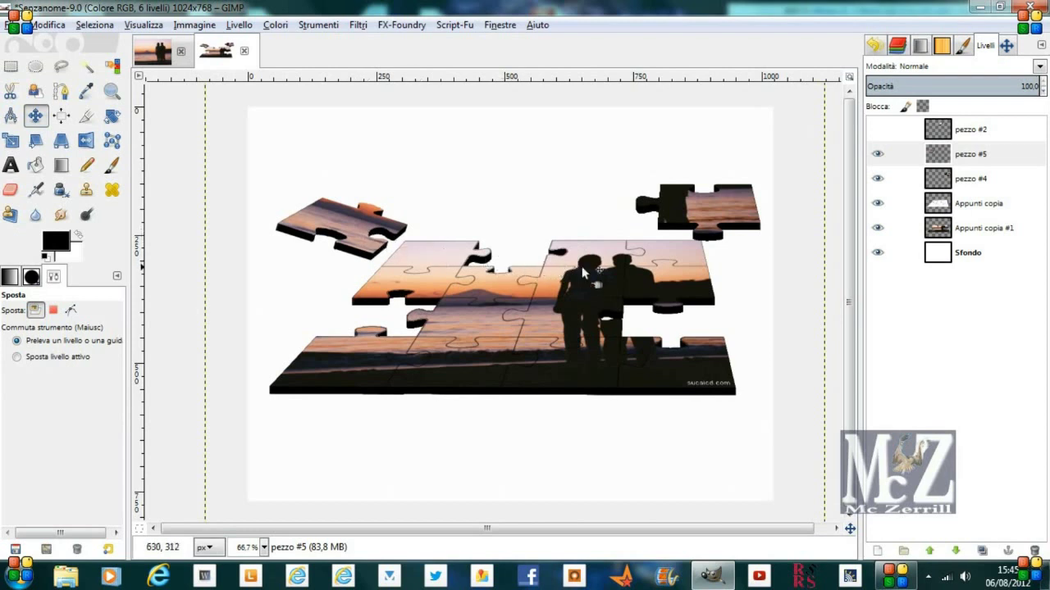
left_click(877, 153)
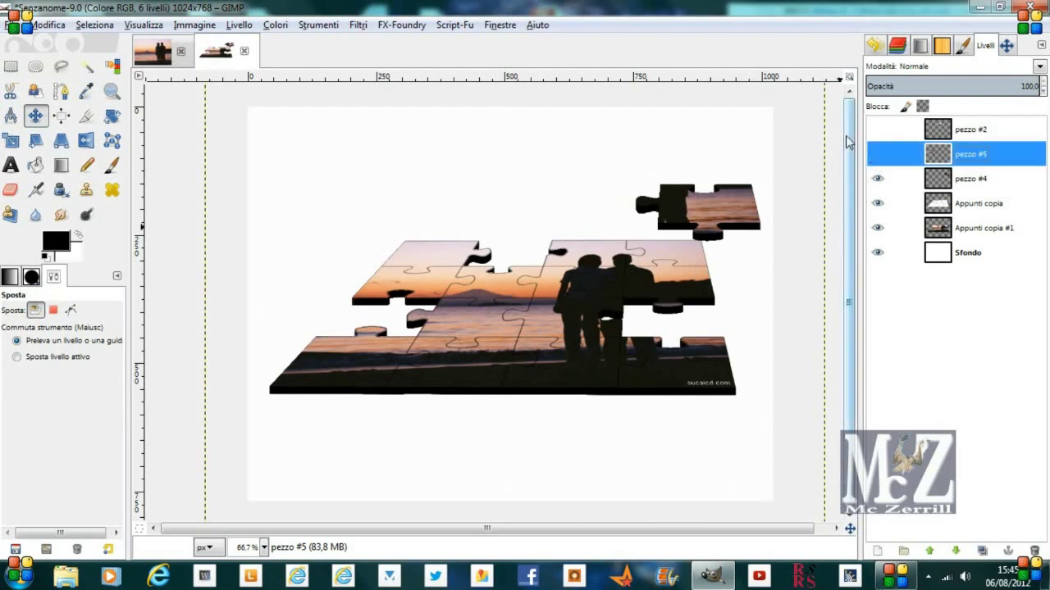
- Rotate pezzo #4 to -32.27° and move it down-right above the board's right corner
left_click(970, 179)
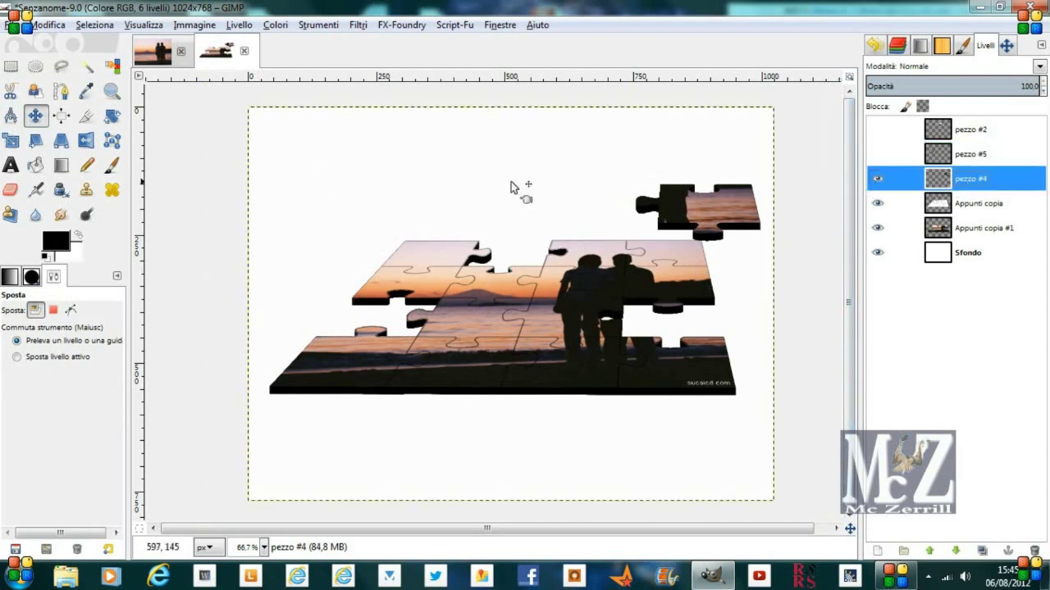
left_click(111, 115)
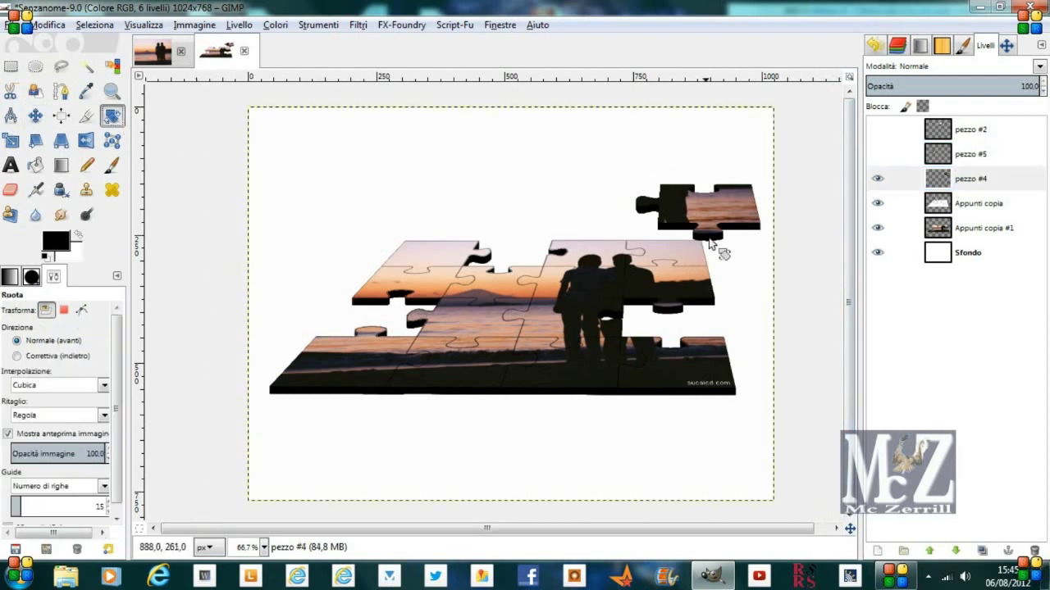
left_click_drag(734, 234, 714, 139)
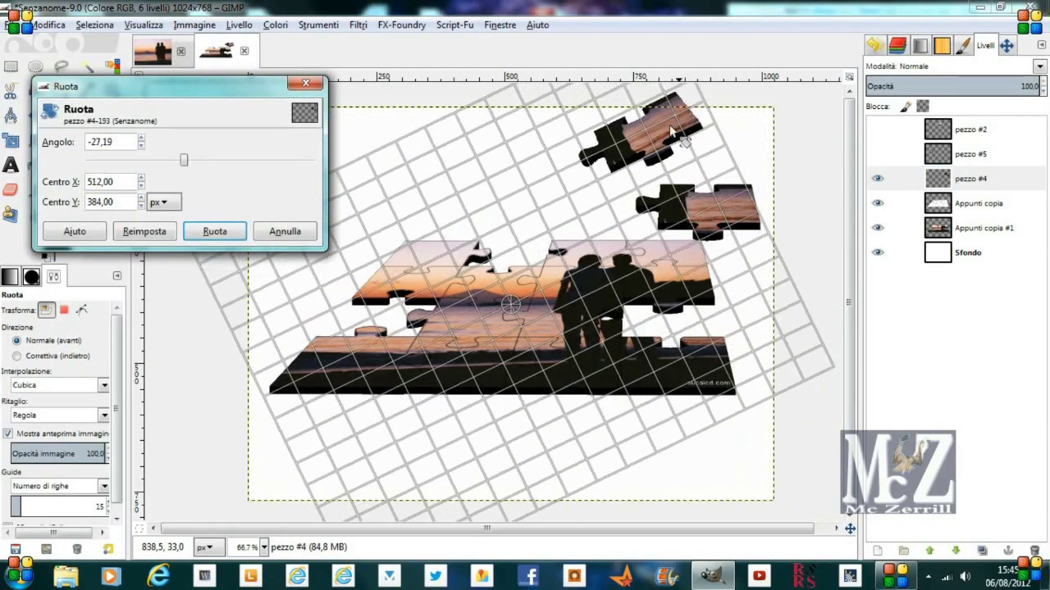
left_click_drag(714, 140, 656, 142)
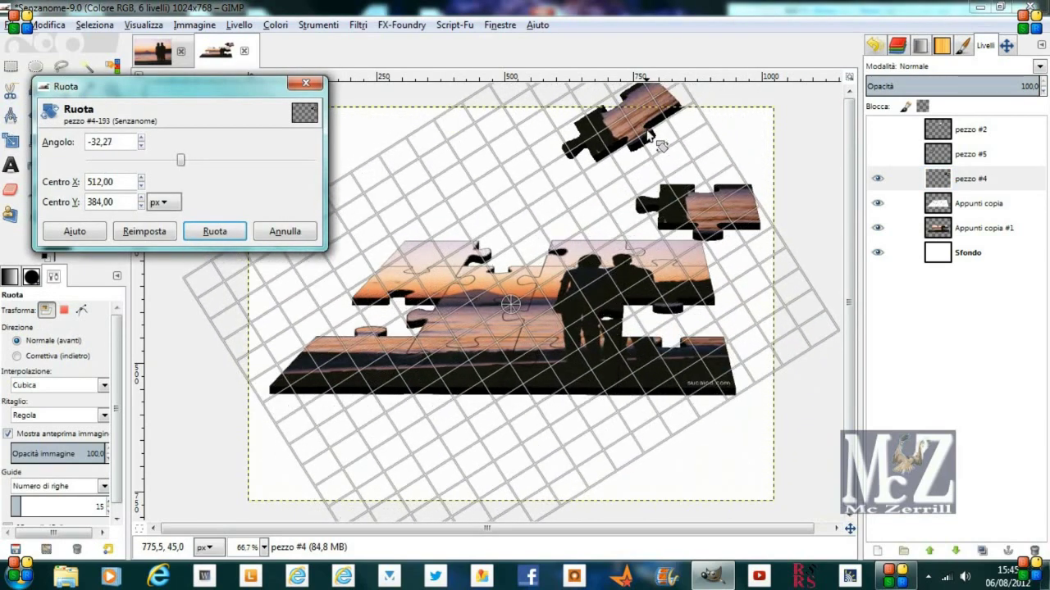
left_click(204, 233)
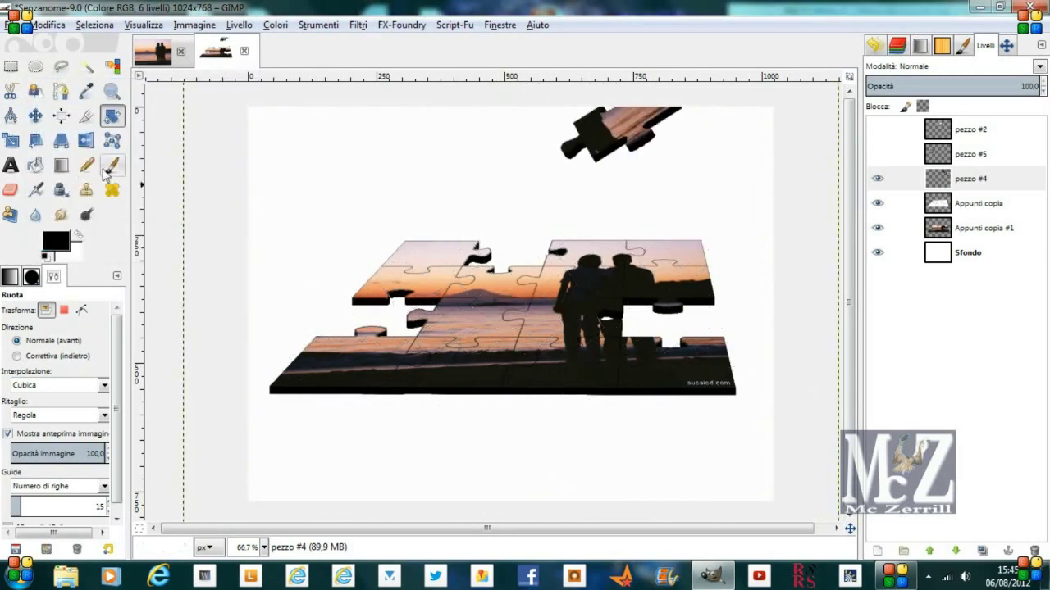
left_click(35, 116)
mouse_move(607, 140)
left_mouse_down()
mouse_move(701, 210)
mouse_move(694, 214)
left_mouse_up()
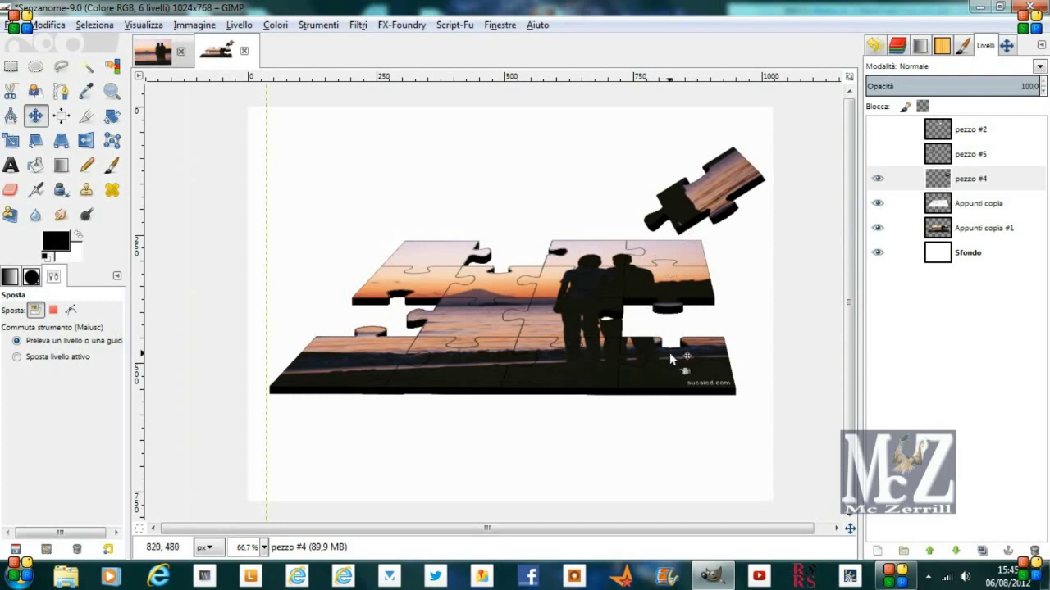
- Make pezzo #5 and pezzo #2 visible again, then select the Sfondo background layer
left_click(878, 154)
left_click(878, 129)
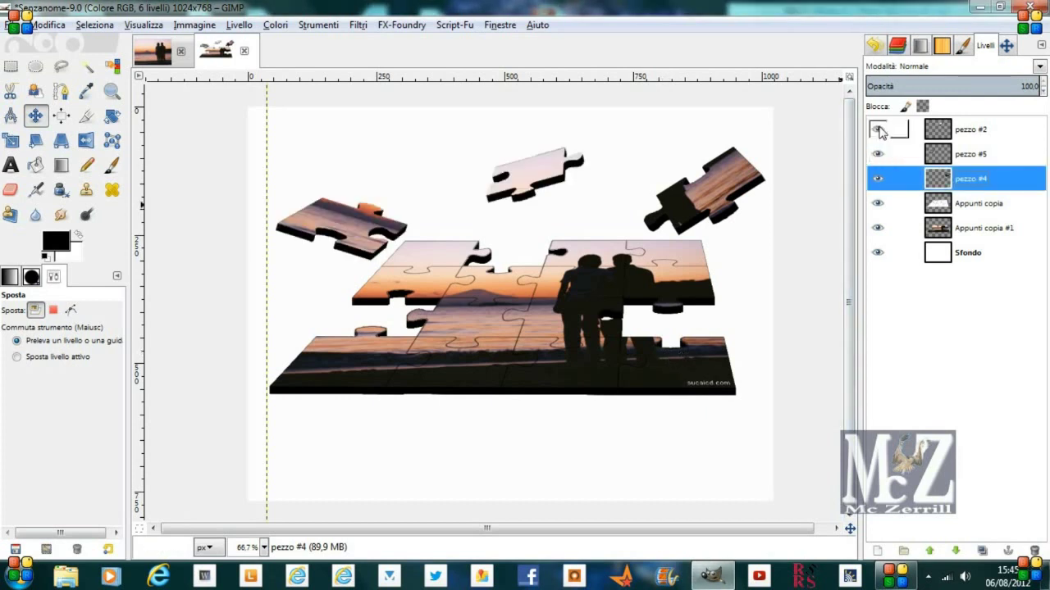
left_click(897, 306)
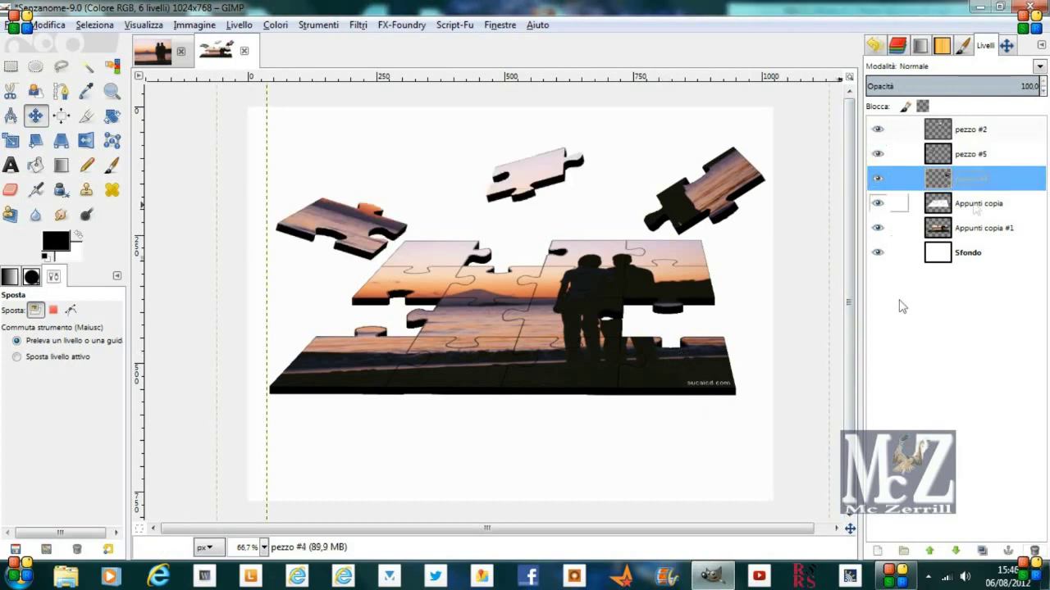
left_click(981, 254)
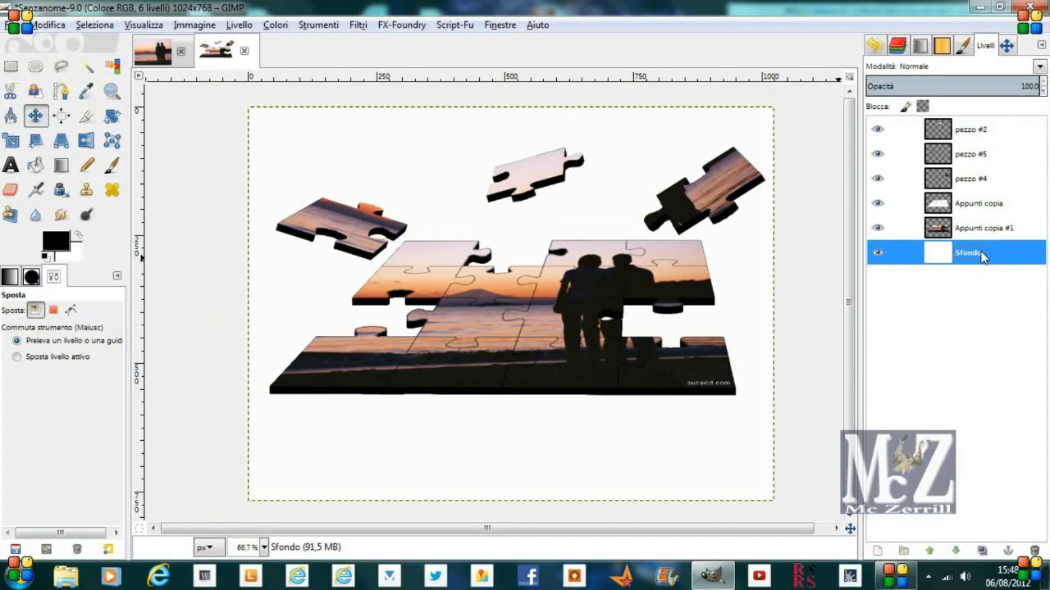